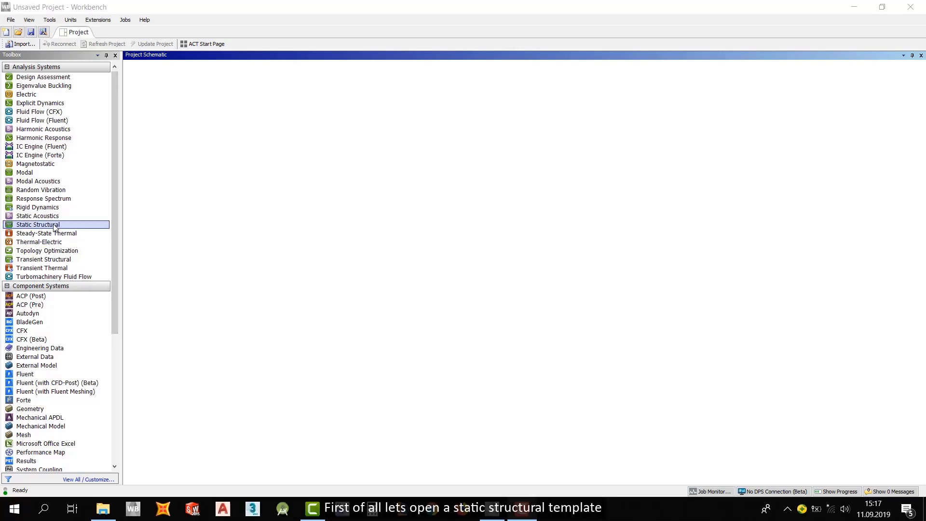
Add a Static Structural analysis system to the project, leaving the unit system unchanged.
left_click_drag(54, 225, 181, 106)
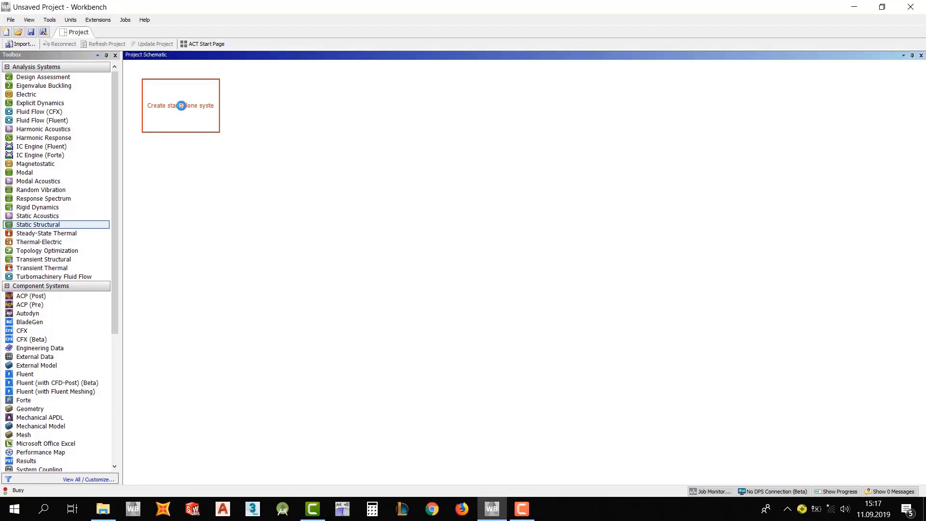
left_click(72, 20)
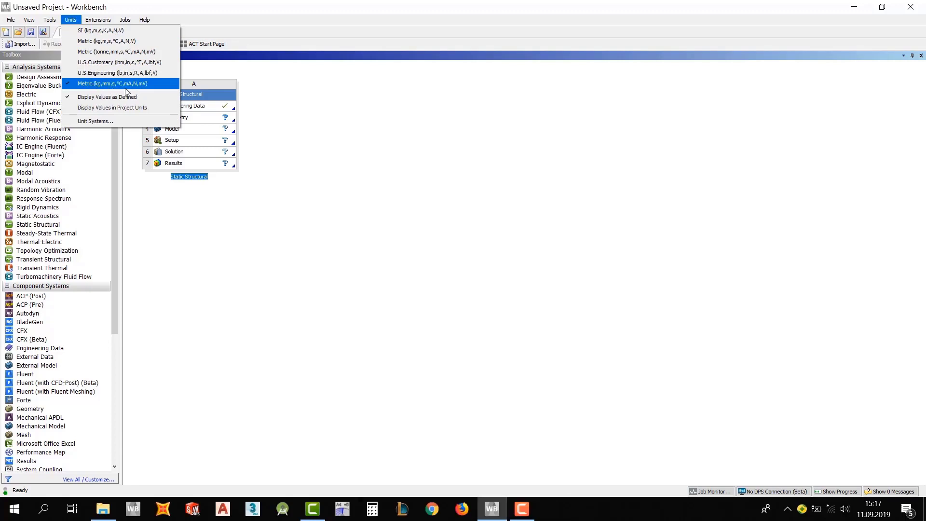
left_click(356, 151)
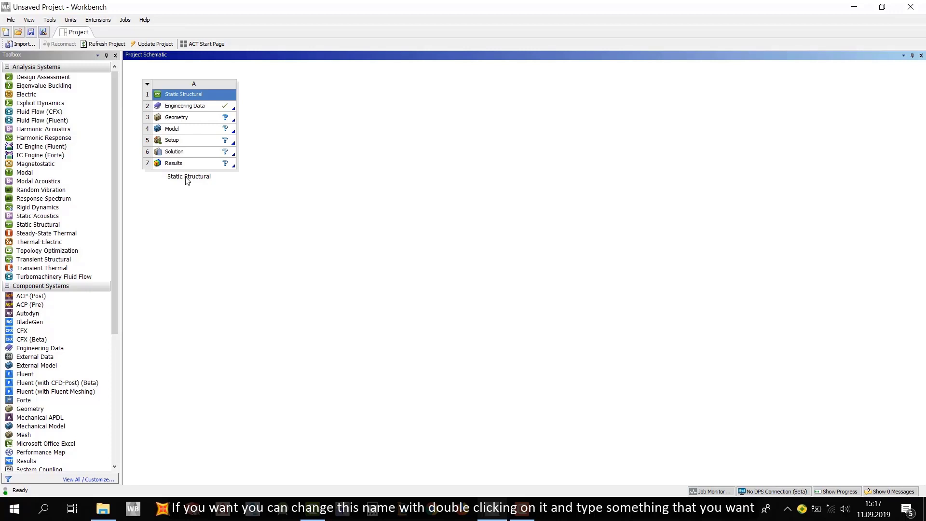
Rename the system to Ornek_1 and open its Engineering Data.
double_click(188, 177)
type("ornek_1")
key("Return")
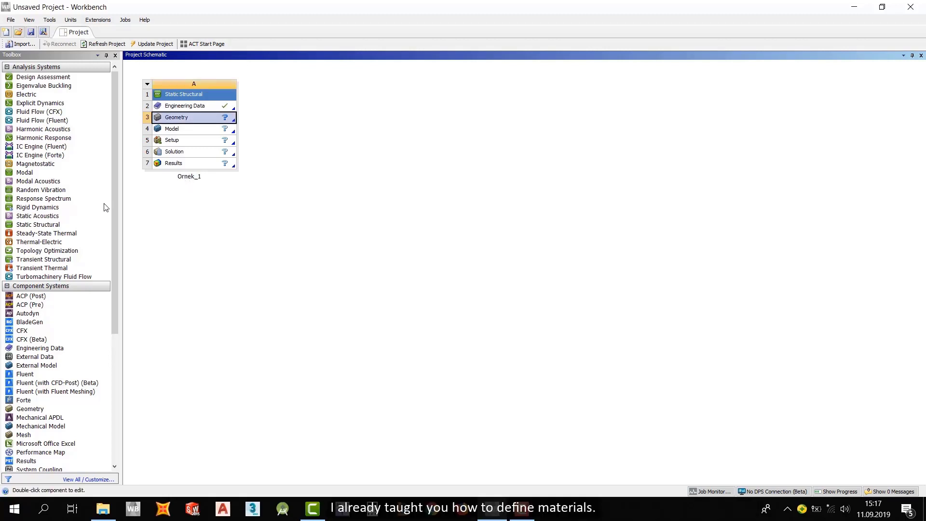
double_click(188, 108)
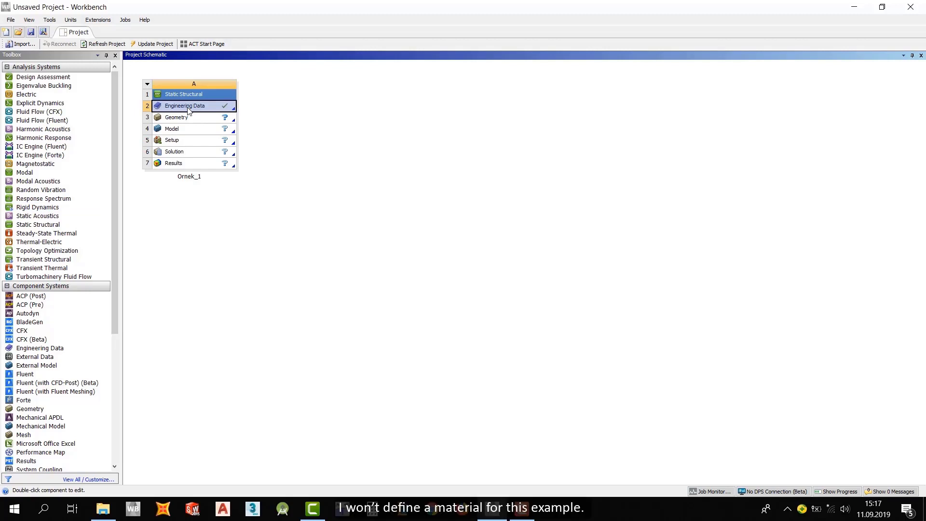
Create a new DesignModeler geometry from Ornek_1's Geometry cell.
right_click(182, 120)
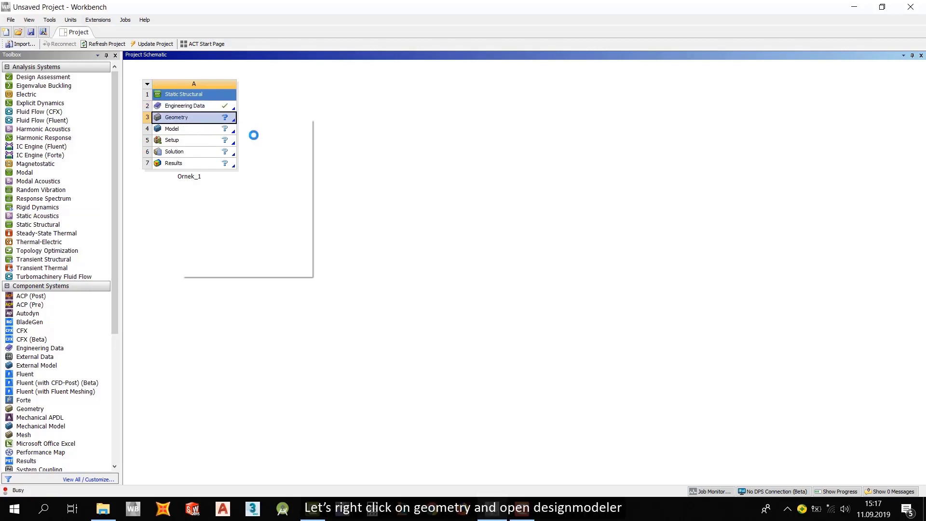
left_click(236, 135)
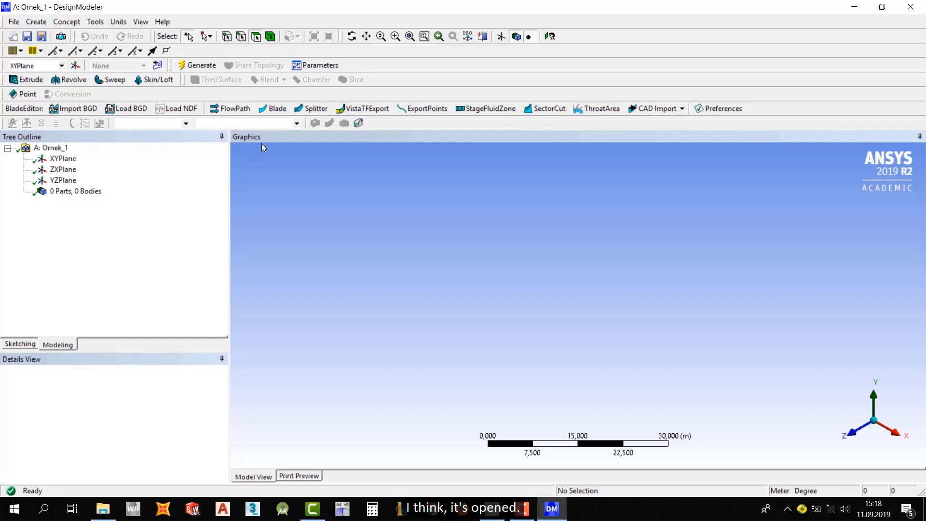
Create a new sketch on the XYPlane and view it face-on.
left_click(58, 160)
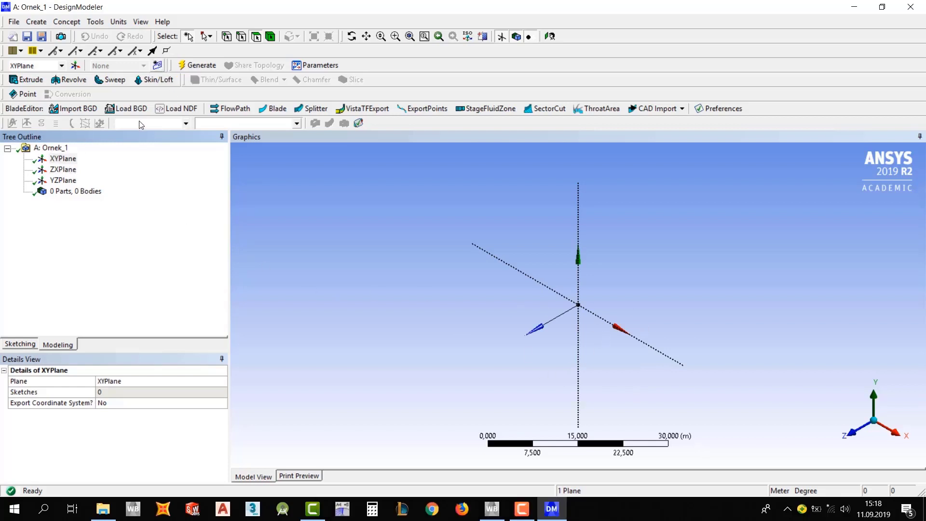
left_click(158, 65)
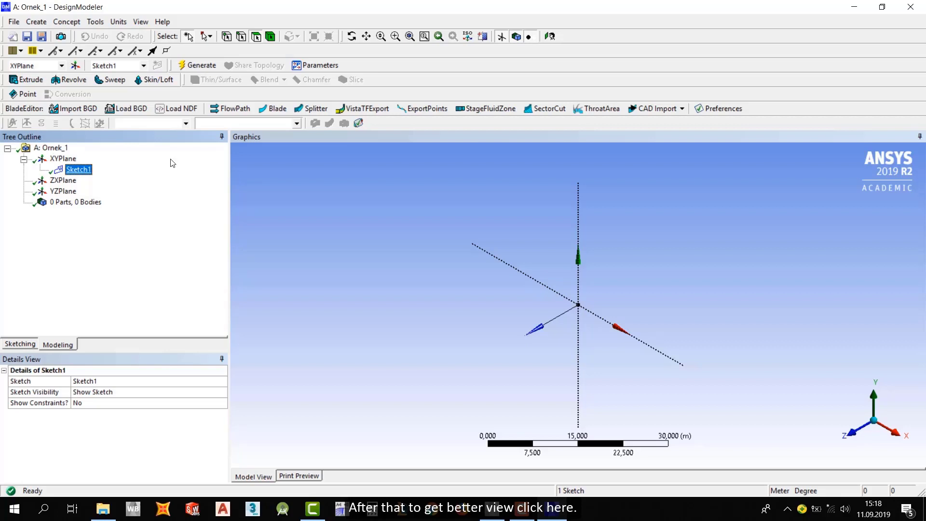
left_click(550, 36)
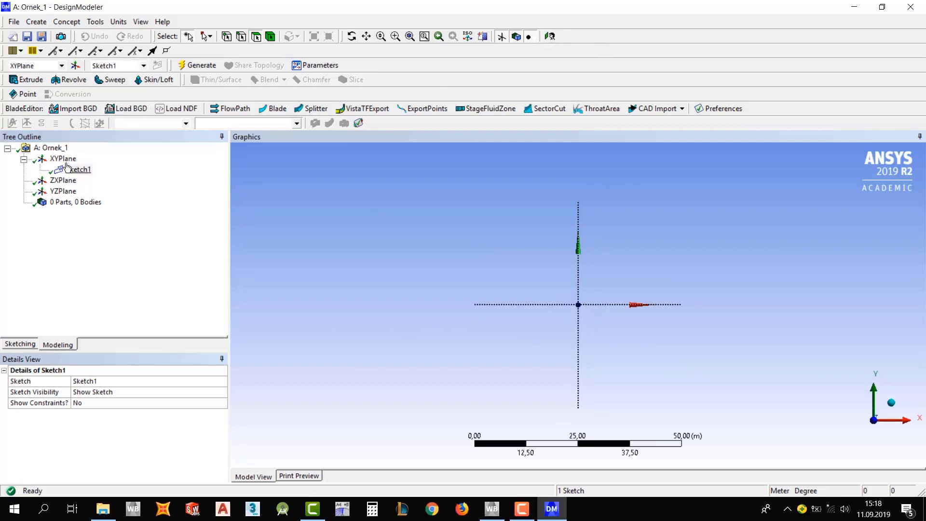
left_click(39, 23)
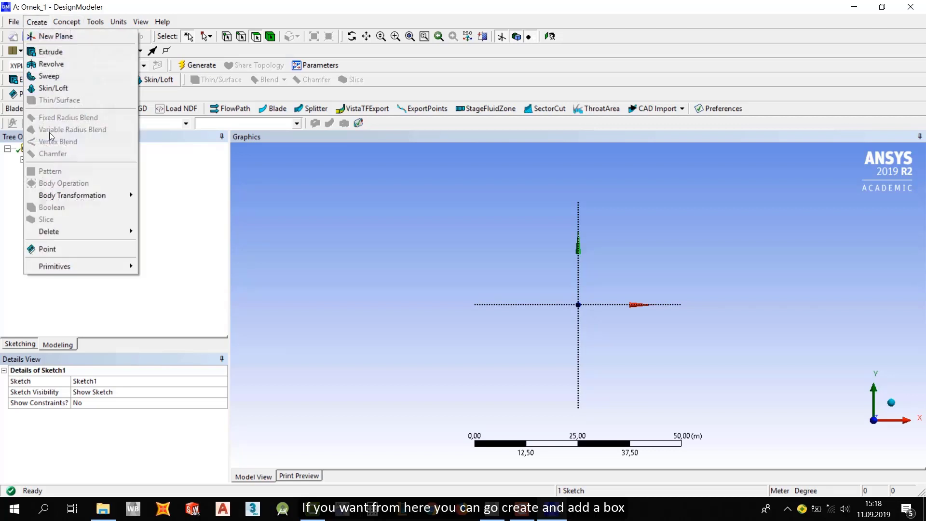
mouse_move(82, 266)
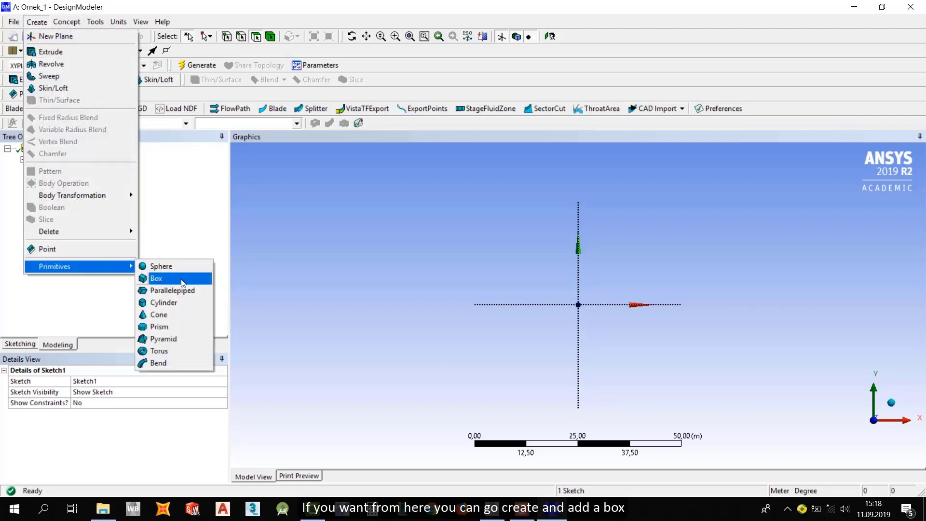
left_click(195, 197)
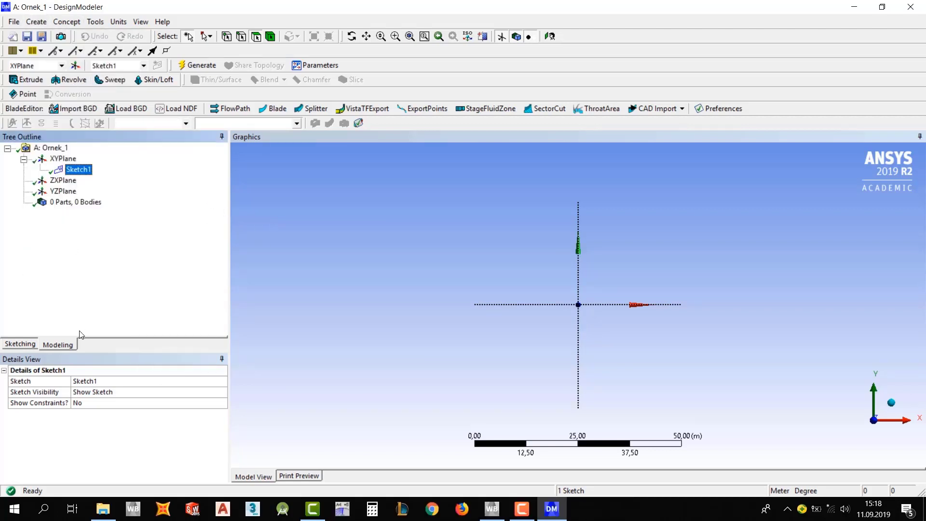
Draw a rectangle in the sketch with one corner at the origin.
left_click(29, 345)
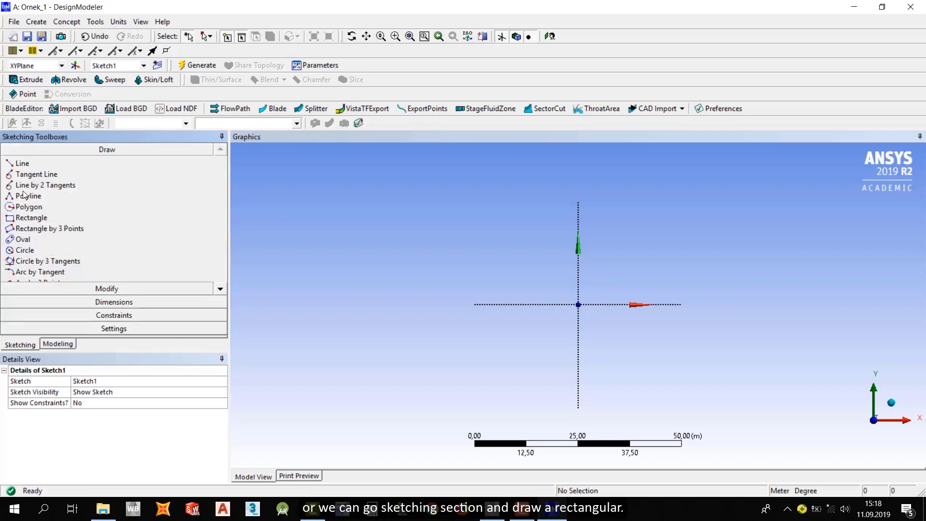
left_click(29, 217)
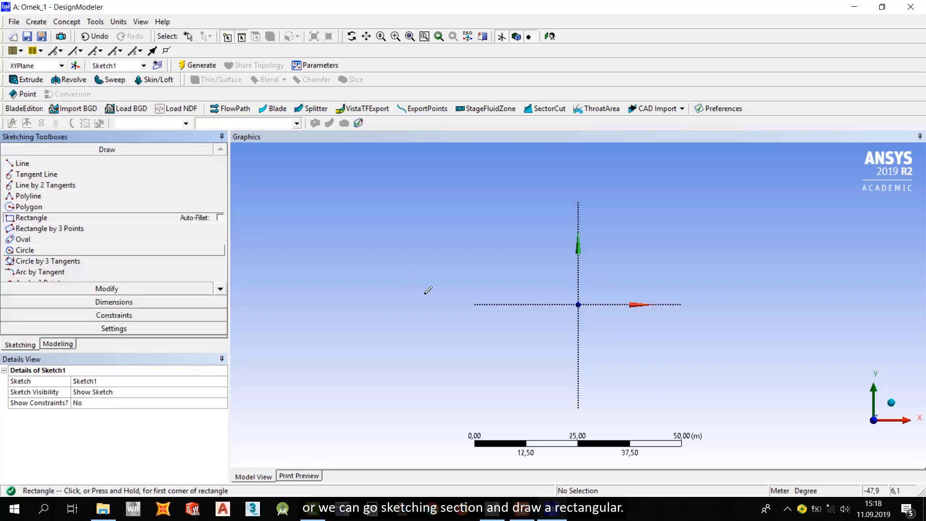
left_click(578, 305)
left_click(650, 229)
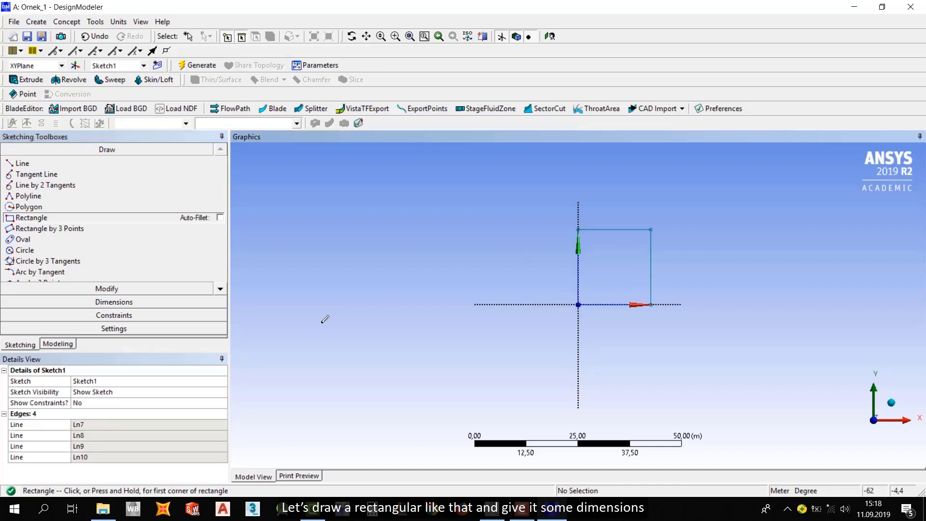
Add a vertical dimension V1 on the left edge and a horizontal dimension H2 on the top edge.
left_click(103, 301)
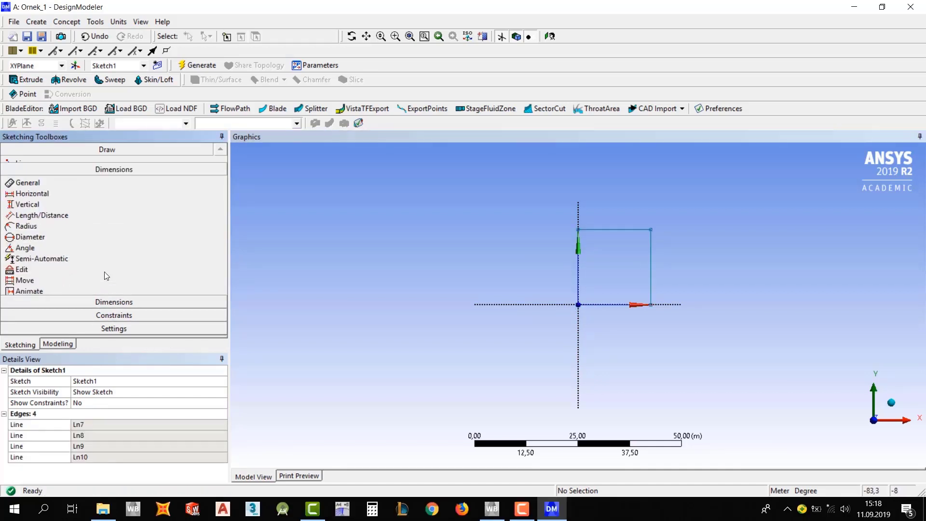
left_click(578, 268)
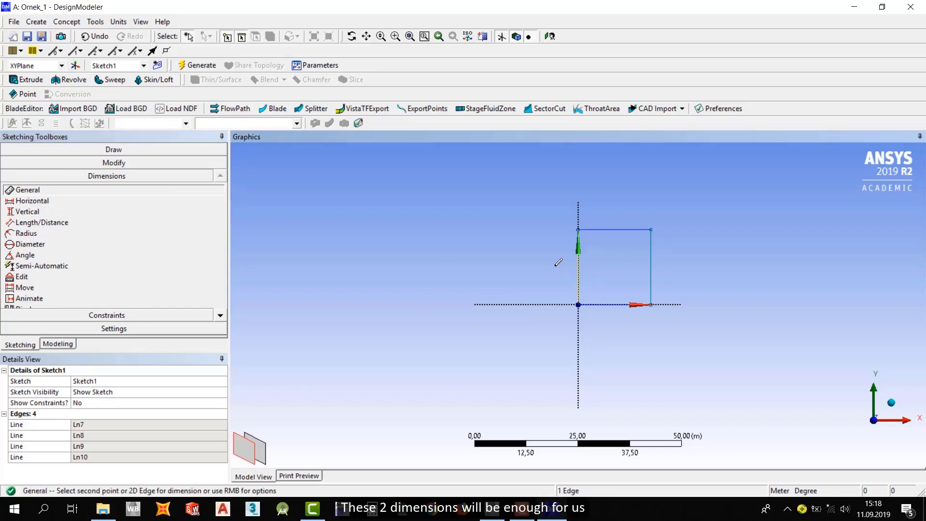
left_click(542, 267)
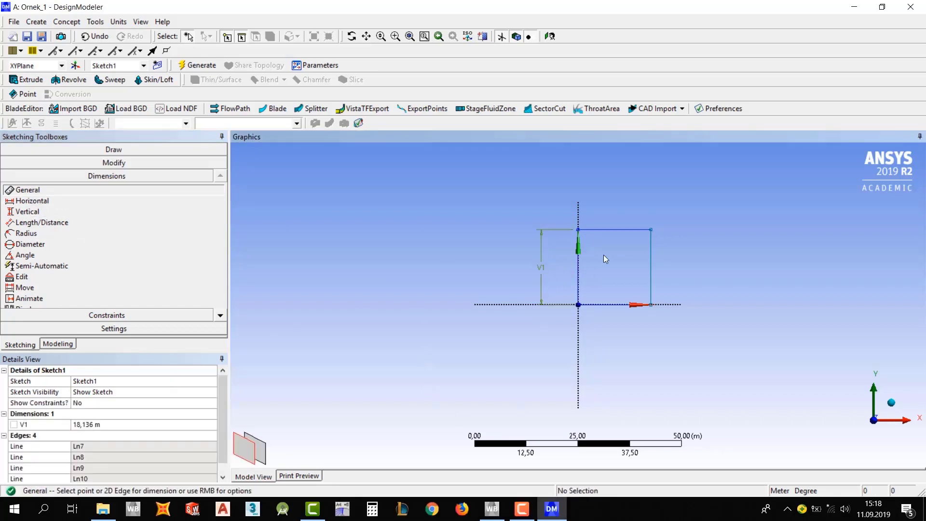
left_click(612, 230)
left_click(611, 203)
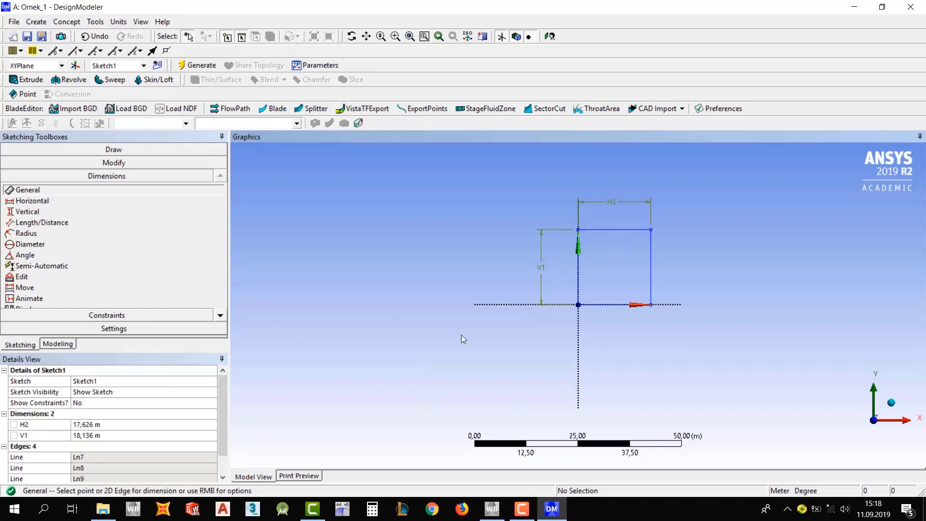
Set V1 to 50 m and H2 to 100 m in Details View.
left_click(109, 423)
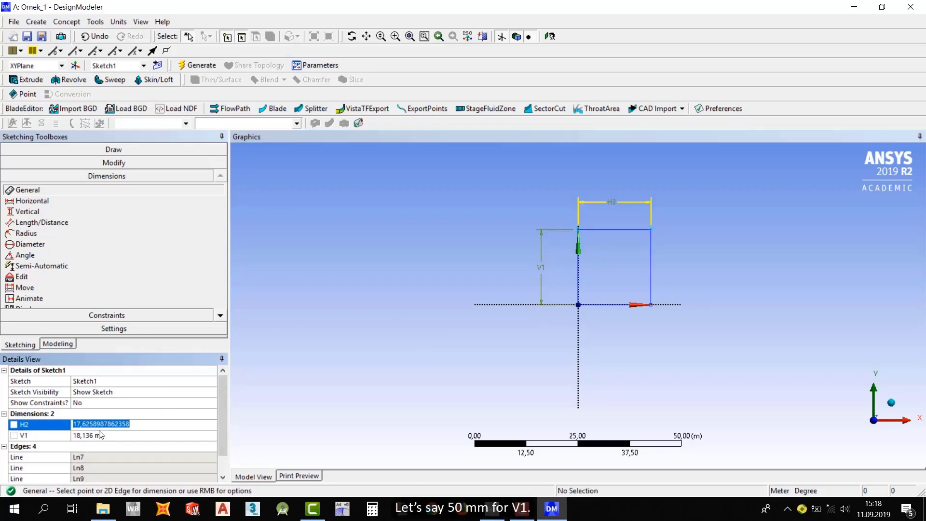
left_click(94, 435)
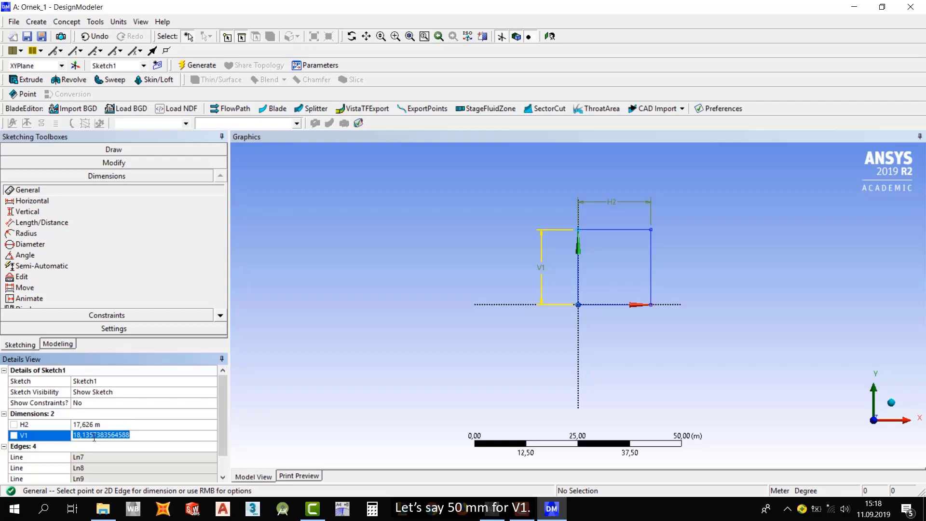
type("50")
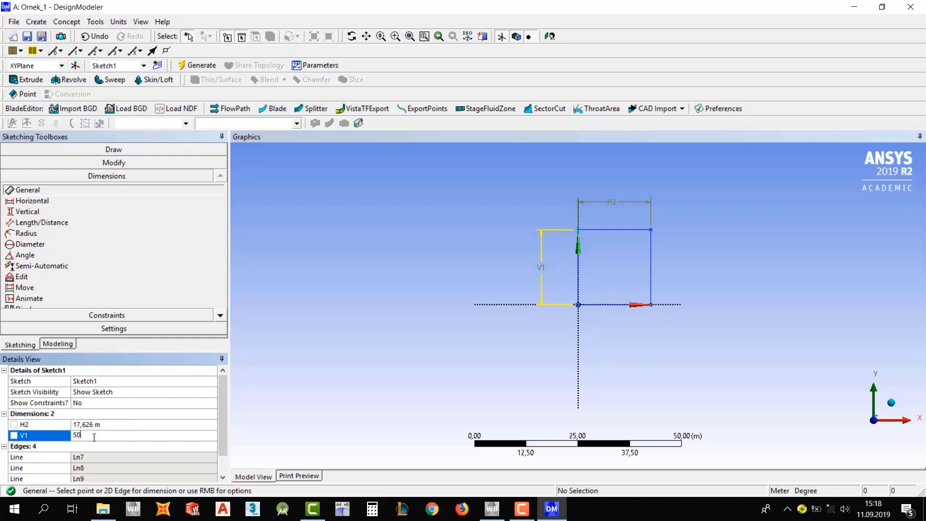
key("Return")
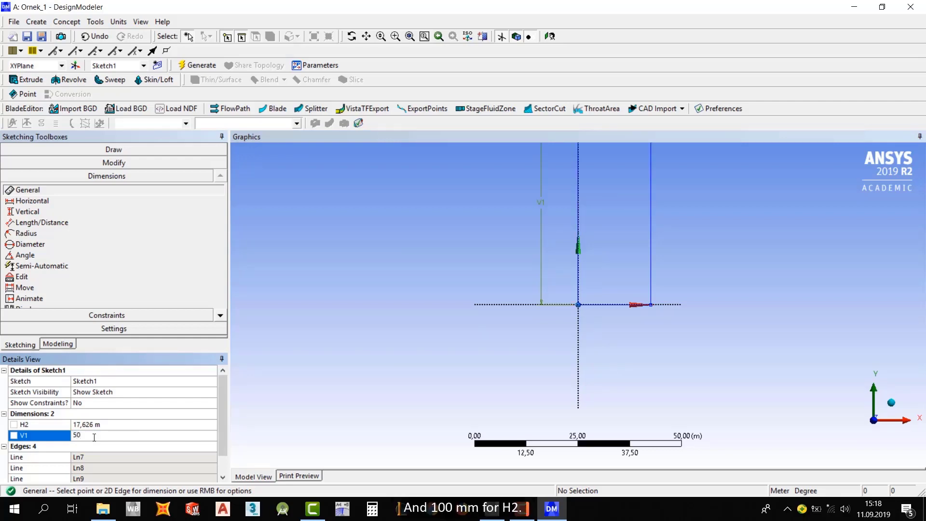
scroll(391, 335, "down", 2)
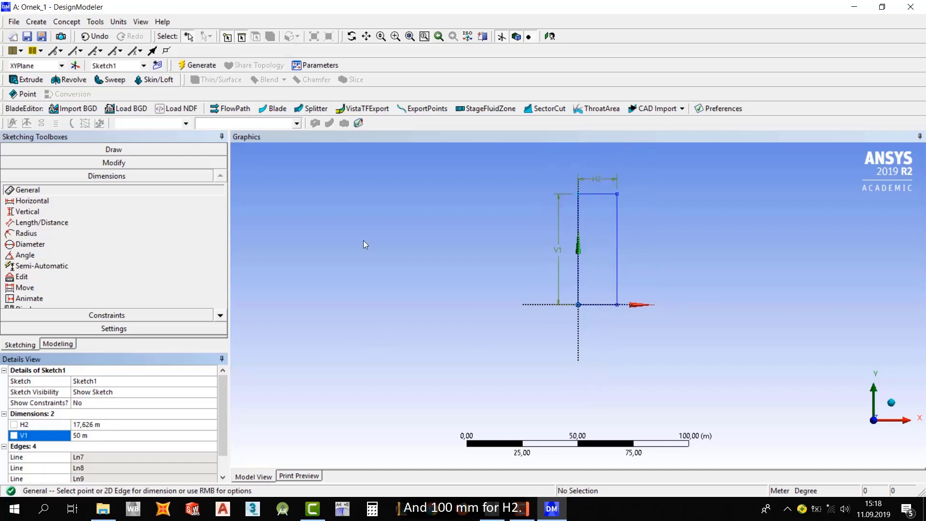
left_click(85, 425)
type("1")
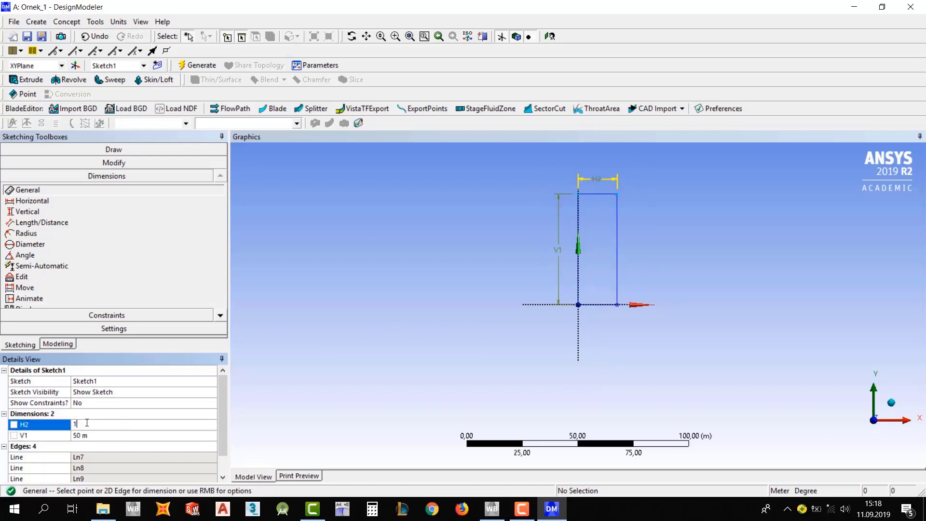
type("00")
key("Return")
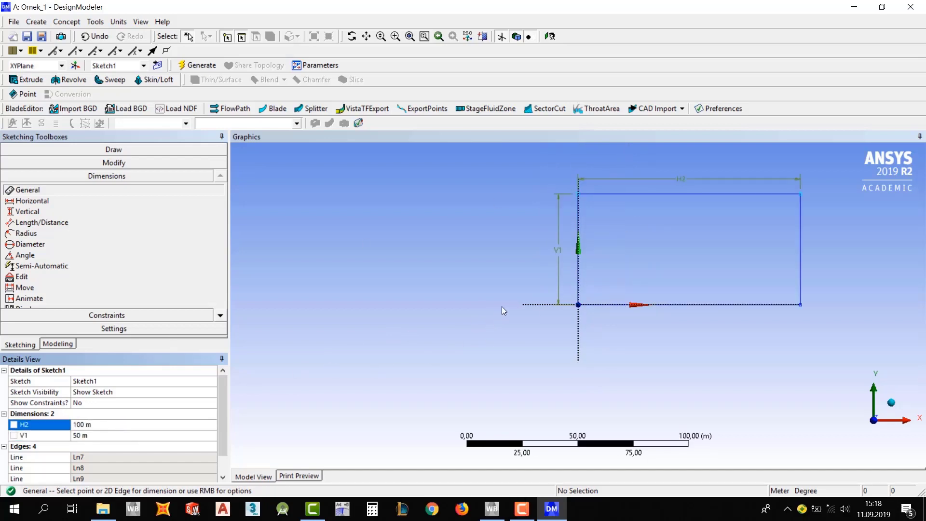
scroll(502, 308, "down", 2)
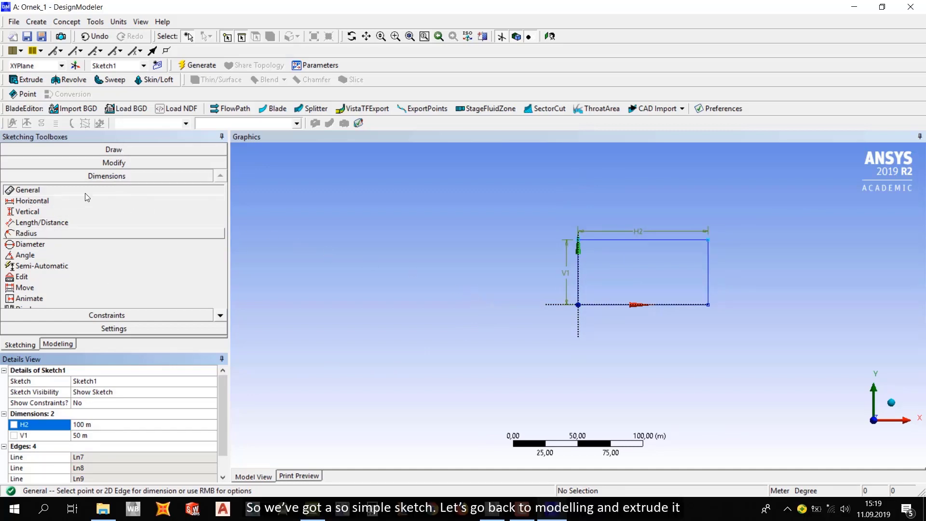
Start an Extrude feature using Sketch1 as its geometry.
left_click(57, 344)
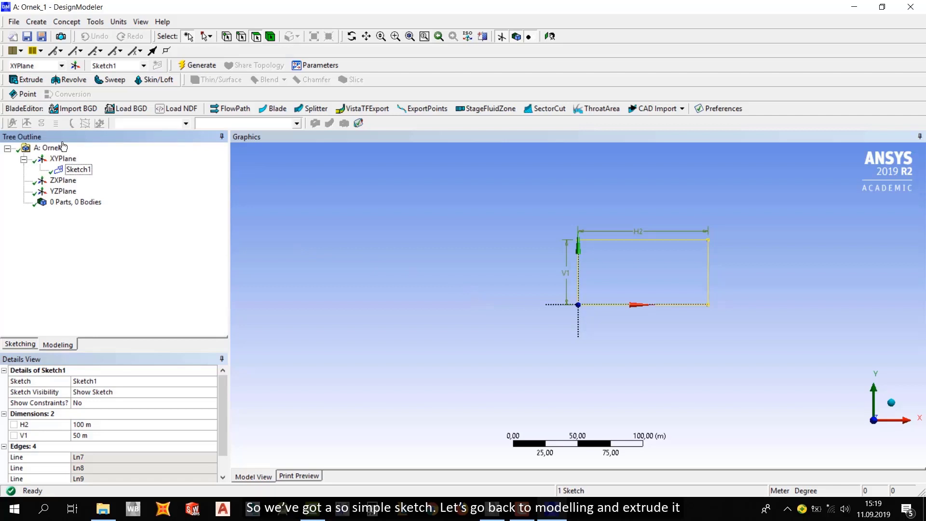
left_click(28, 79)
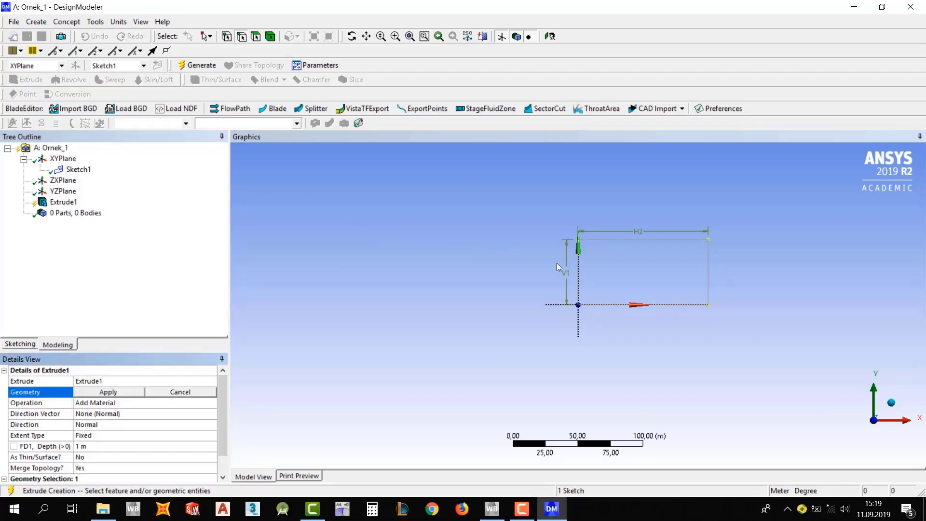
left_click(78, 169)
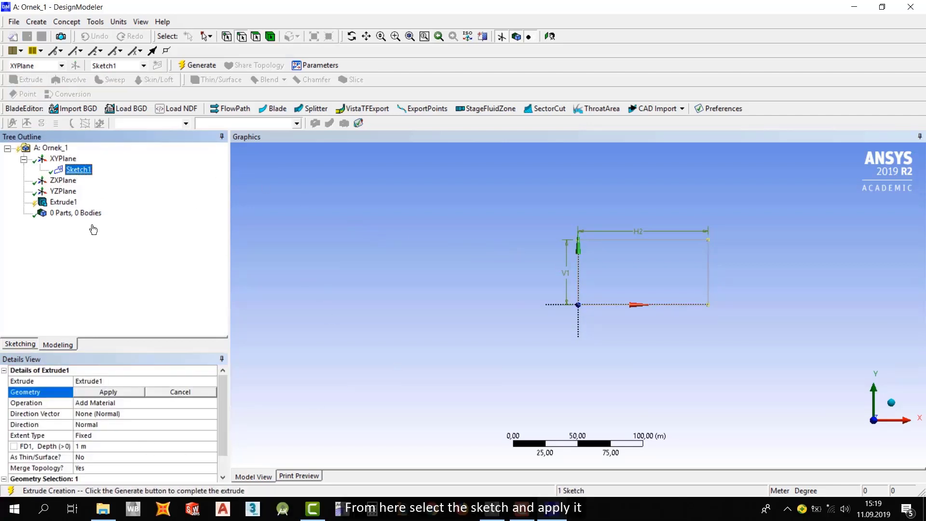
left_click(107, 393)
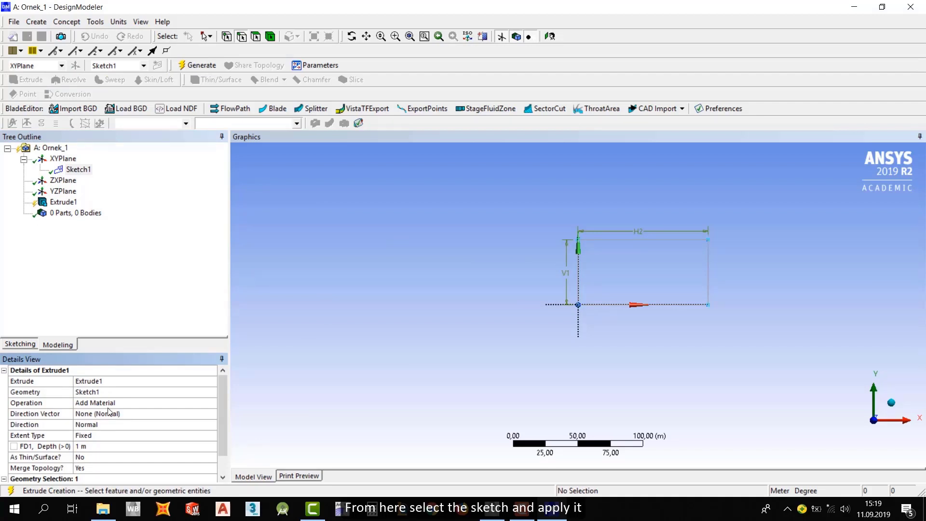
scroll(97, 424, "down", 1)
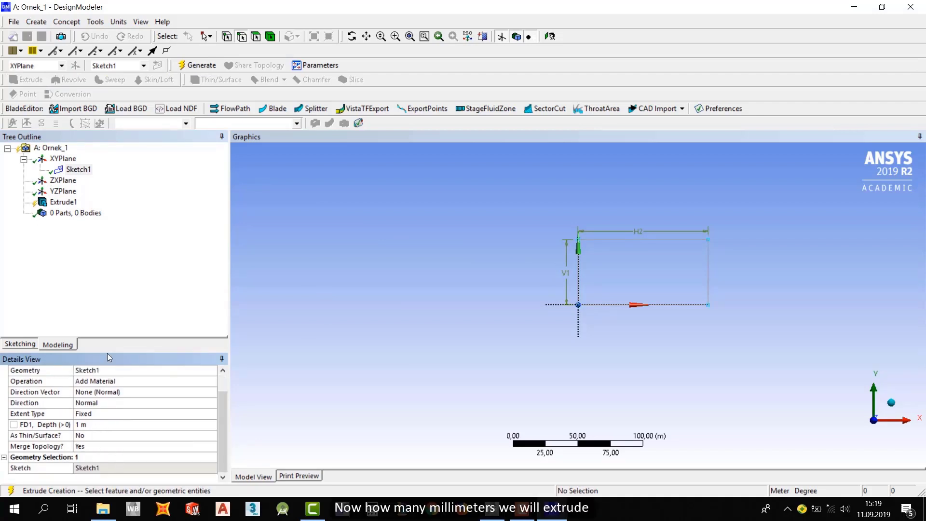
Set the extrusion depth FD1 to 1 m and generate the solid body.
left_click(94, 427)
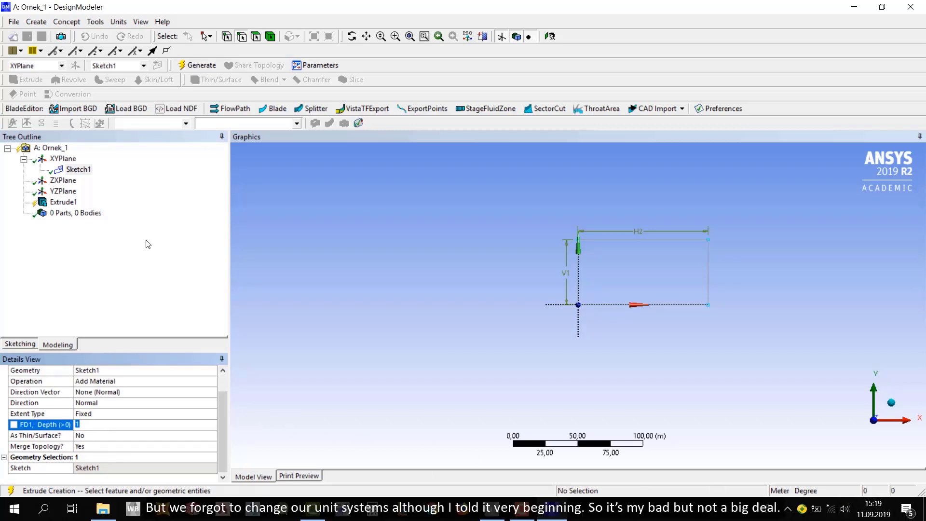
left_click(80, 202)
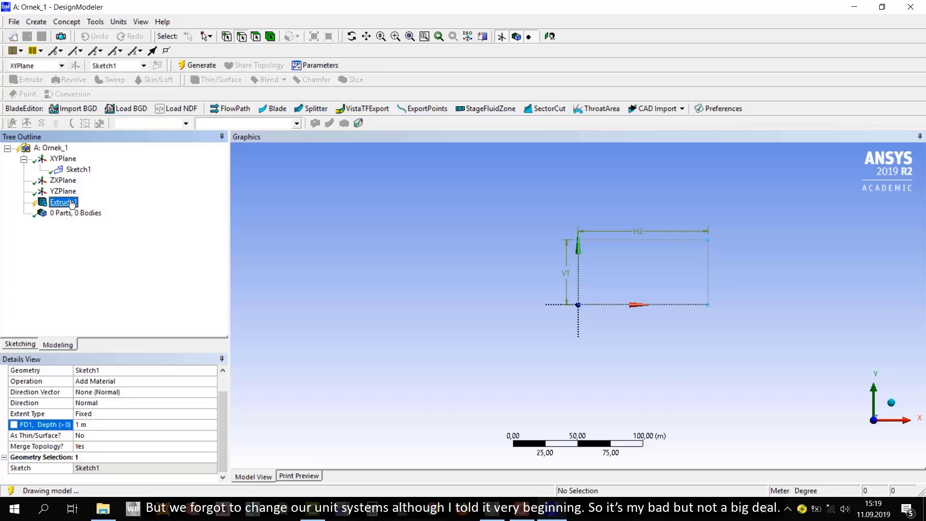
left_click(117, 22)
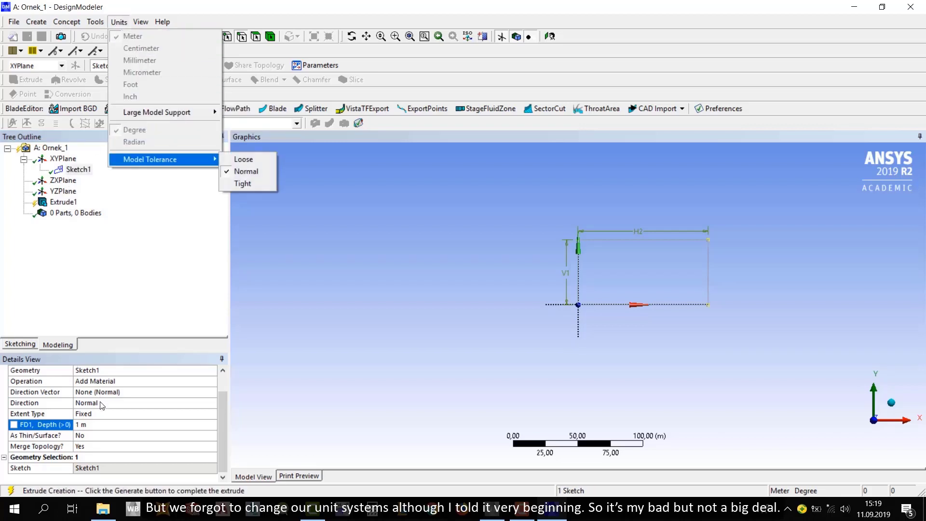
left_click(95, 423)
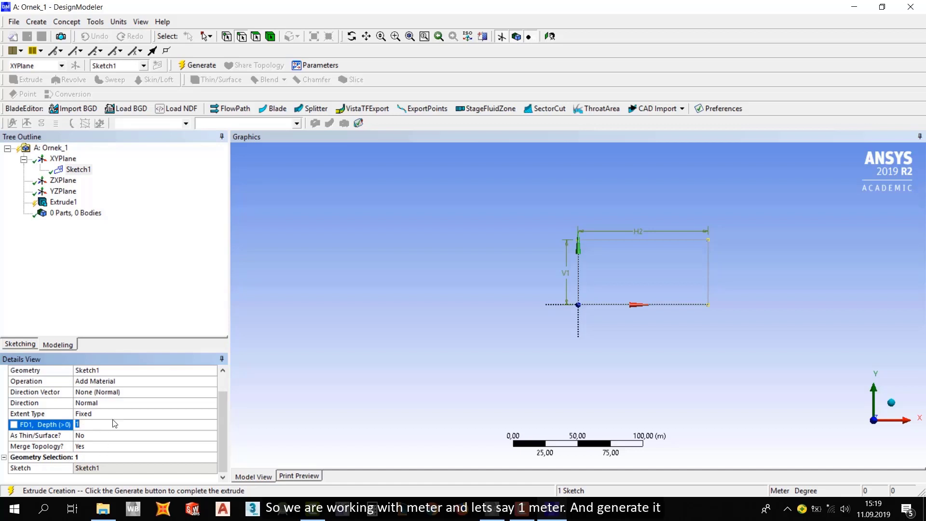
left_click(89, 304)
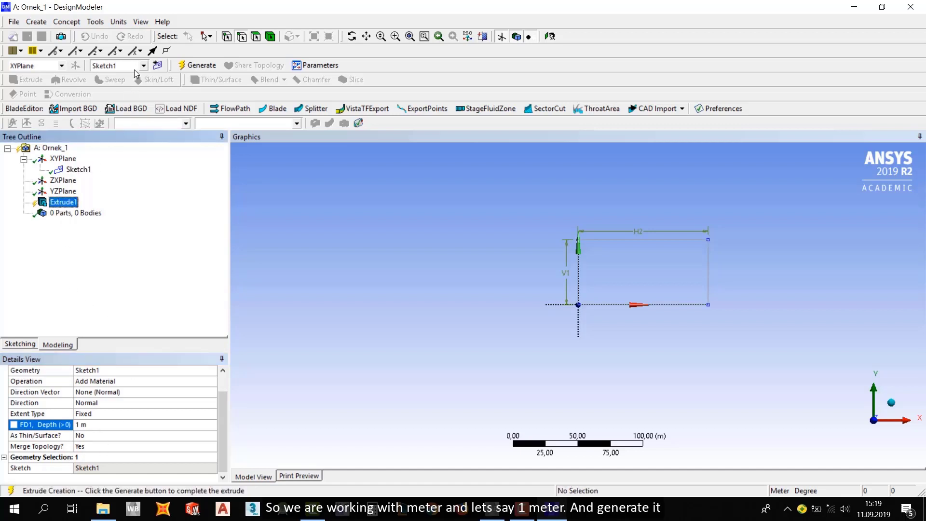
left_click(179, 66)
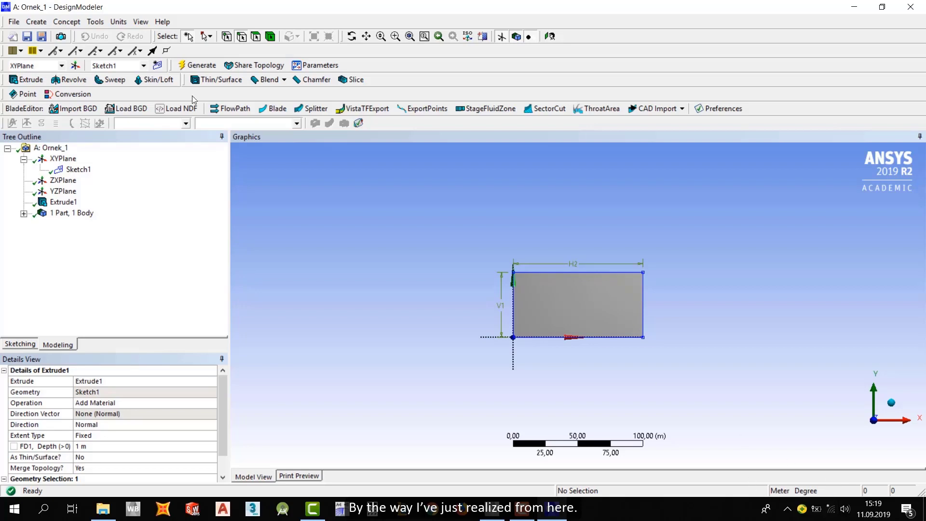
Switch model units to millimetres and set Sketch1's H2 to 100 mm and V1 to 50 mm.
left_click(118, 21)
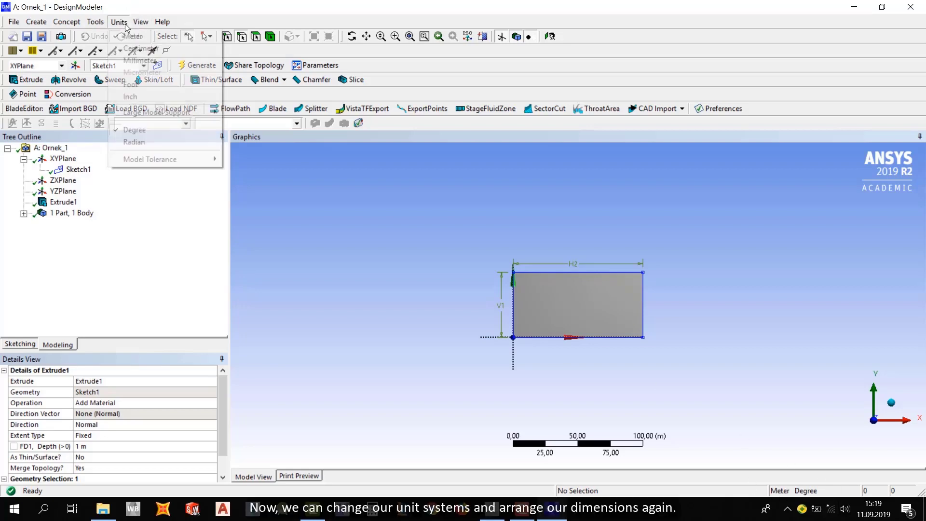
left_click(144, 62)
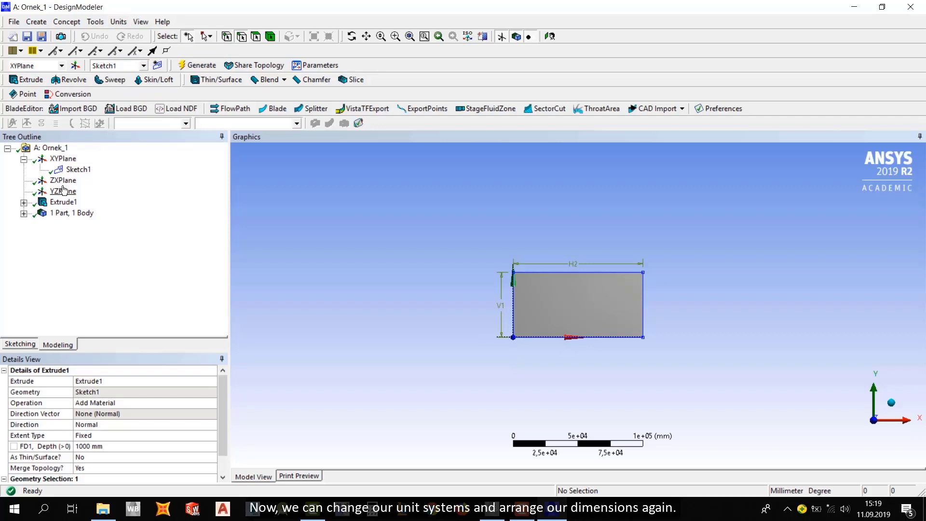
left_click(73, 171)
left_click(91, 402)
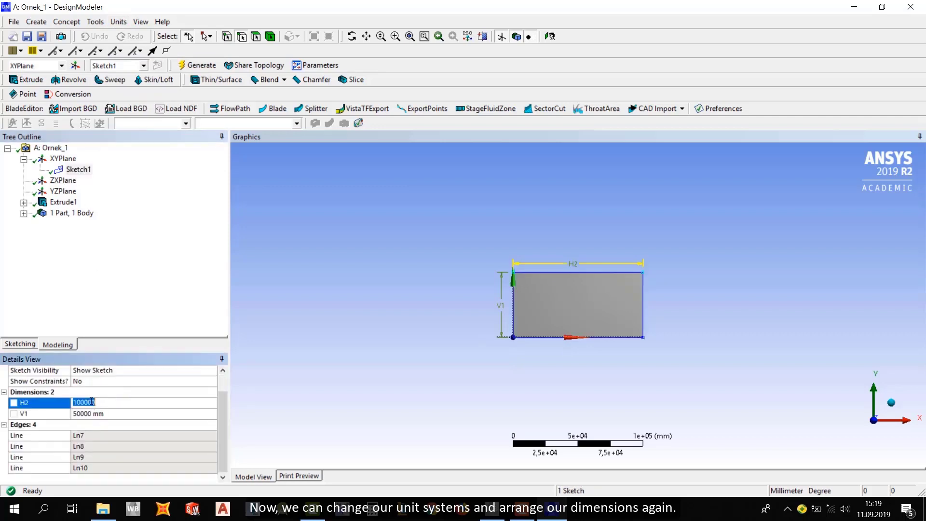
type("100")
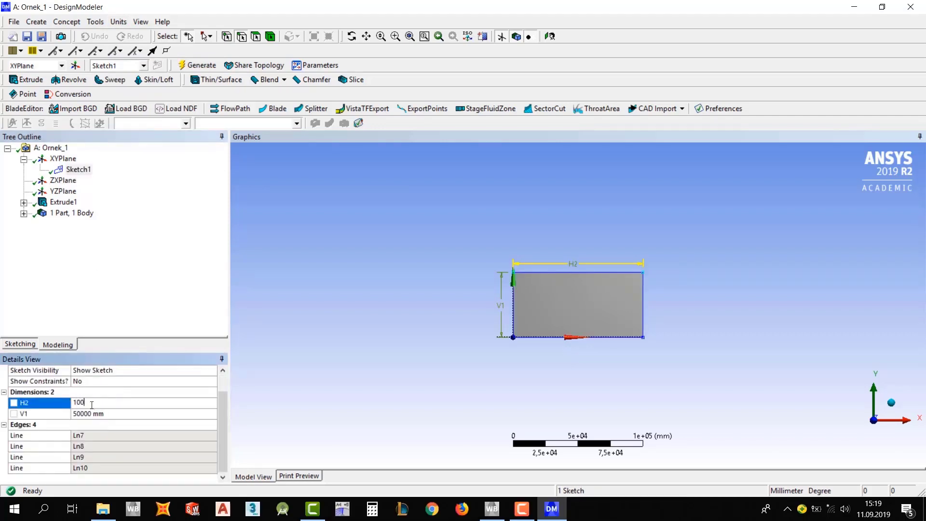
key("Return")
left_click(90, 435)
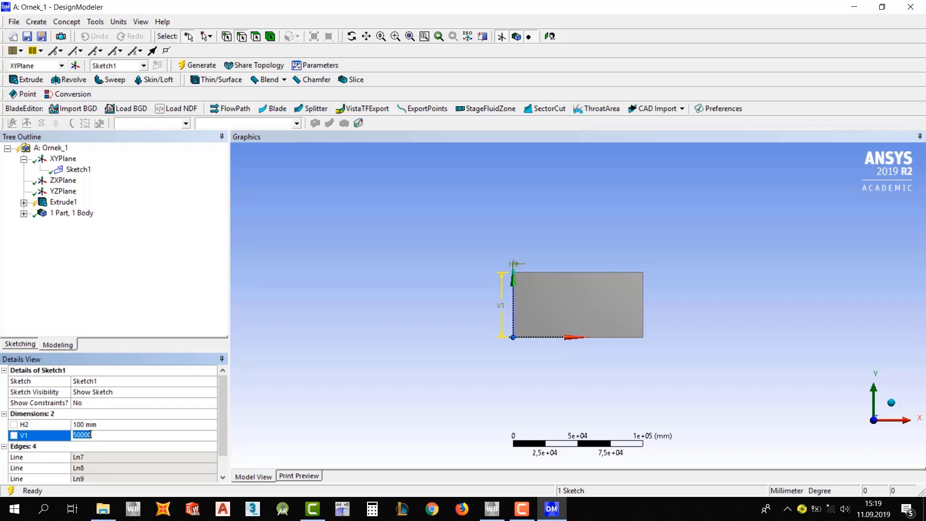
type("50")
key("Return")
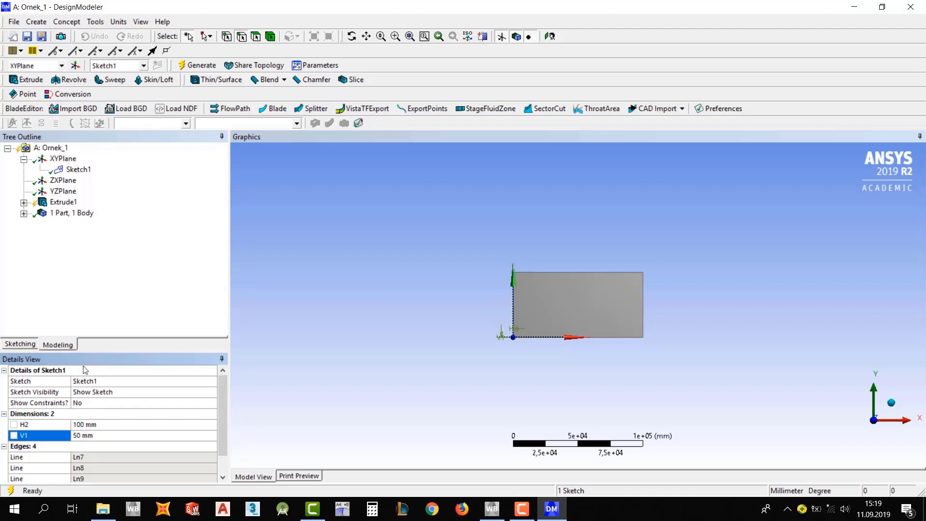
Set Extrude1's FD1 depth to 500 mm.
left_click(63, 201)
left_click(97, 446)
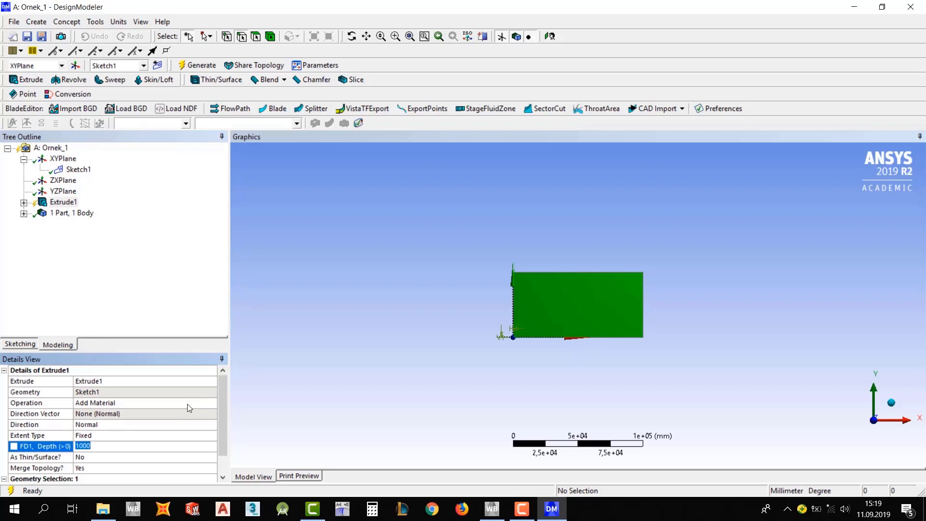
type("500")
key("Return")
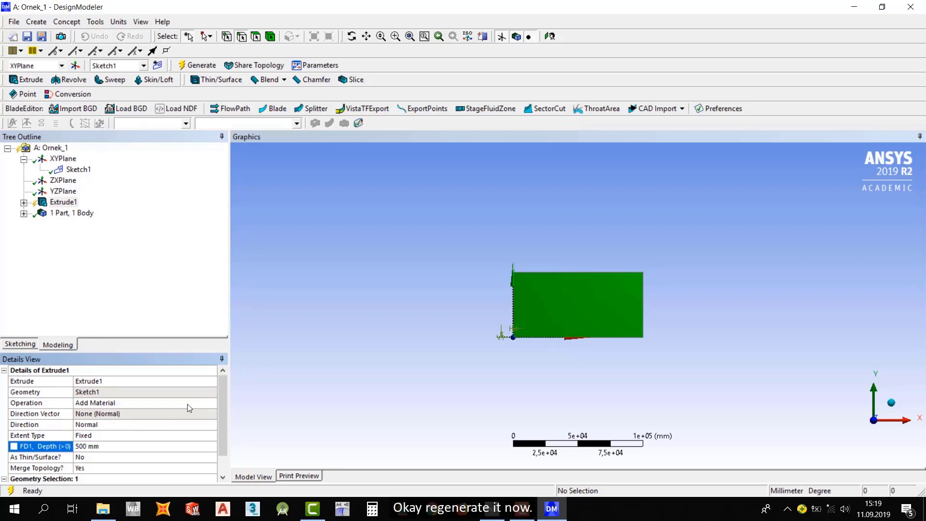
Regenerate the 100 × 50 × 500 mm beam and orbit to a 3-D view of it.
left_click(196, 66)
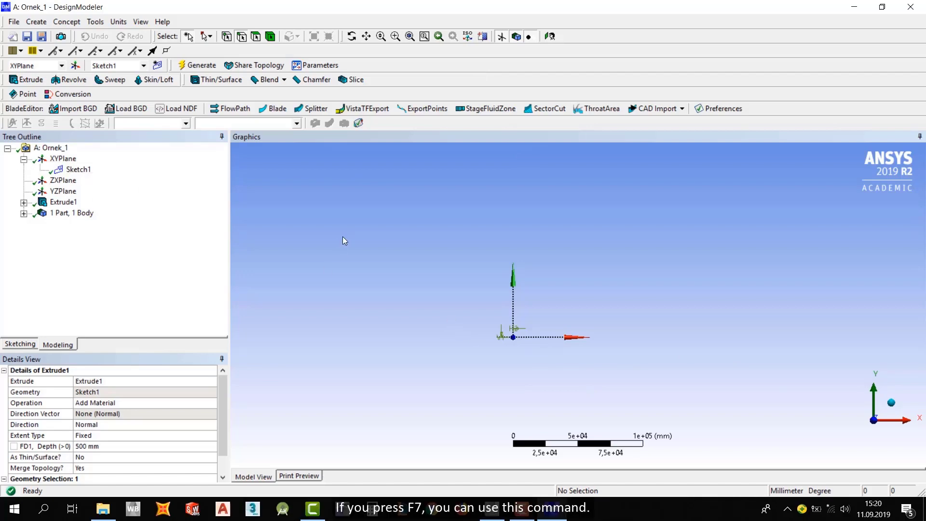
key("F7")
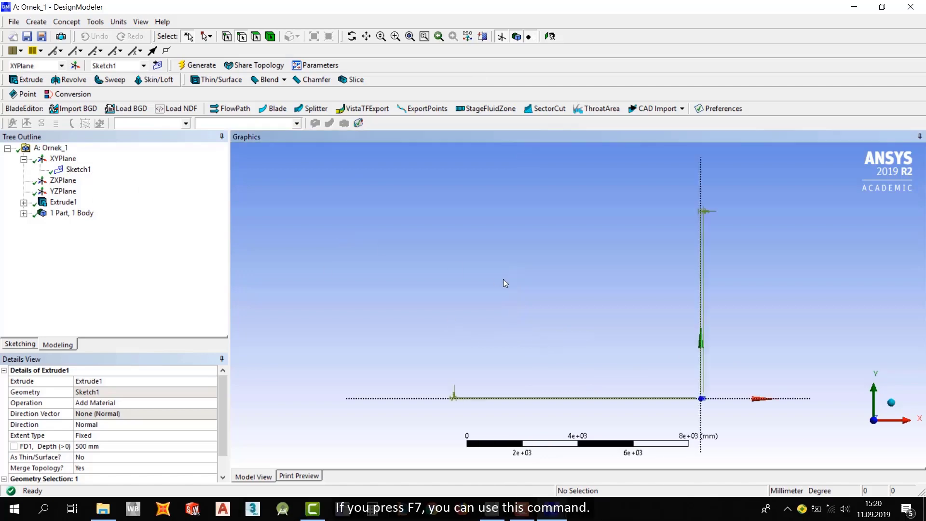
middle_click_drag(718, 405, 729, 428, "shift")
mouse_move(707, 399)
right_mouse_down()
mouse_move(754, 451)
mouse_move(771, 449)
right_mouse_up()
scroll(562, 346, "up", 3)
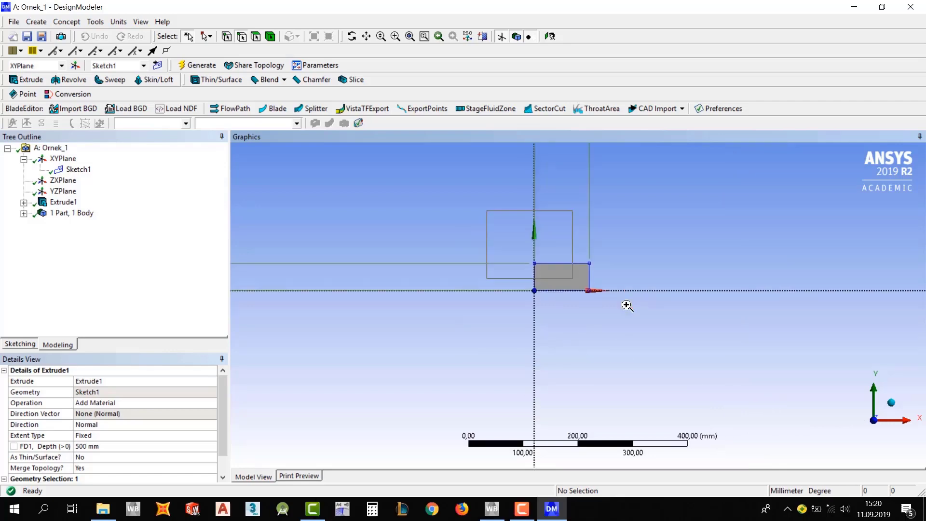
scroll(659, 324, "up", 3)
middle_click_drag(337, 287, 497, 298)
scroll(425, 303, "down", 5)
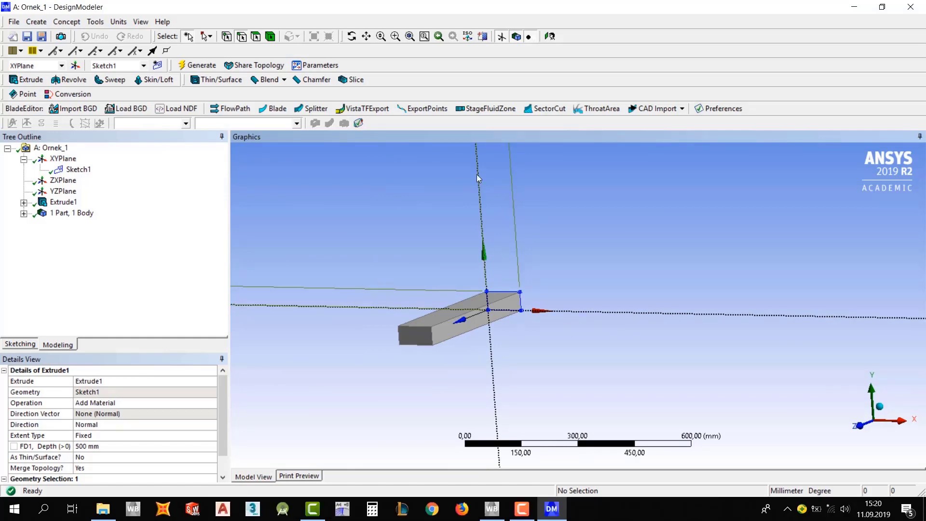
middle_click_drag(447, 291, 464, 289)
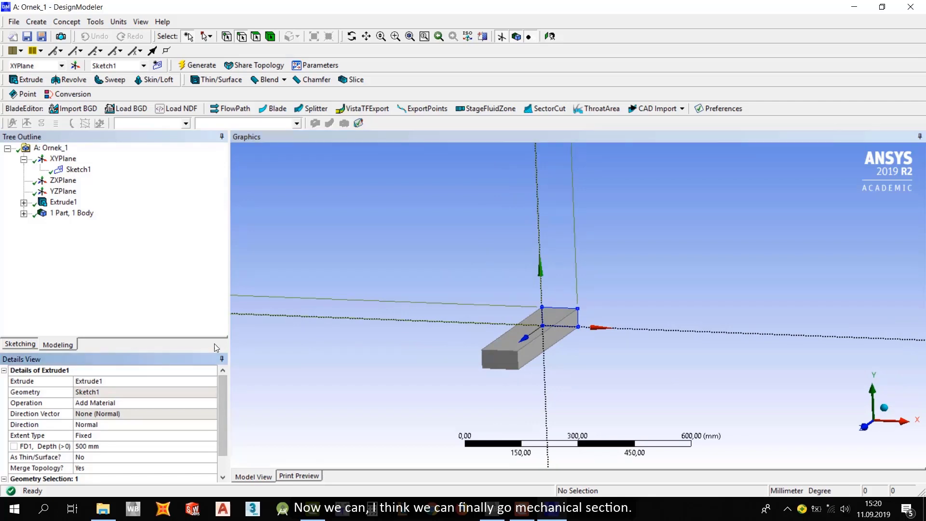
left_click(23, 159)
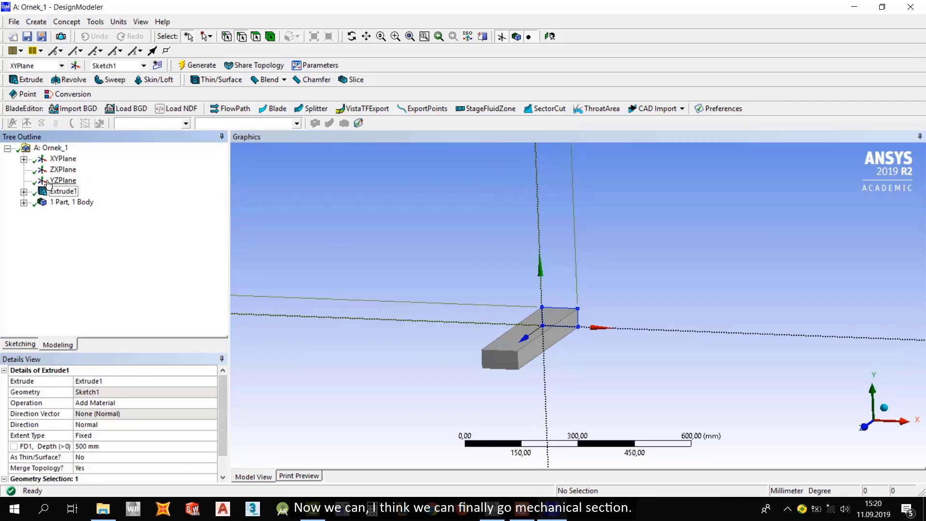
Close DesignModeler and edit the Static Structural Model cell in Mechanical.
left_click(908, 8)
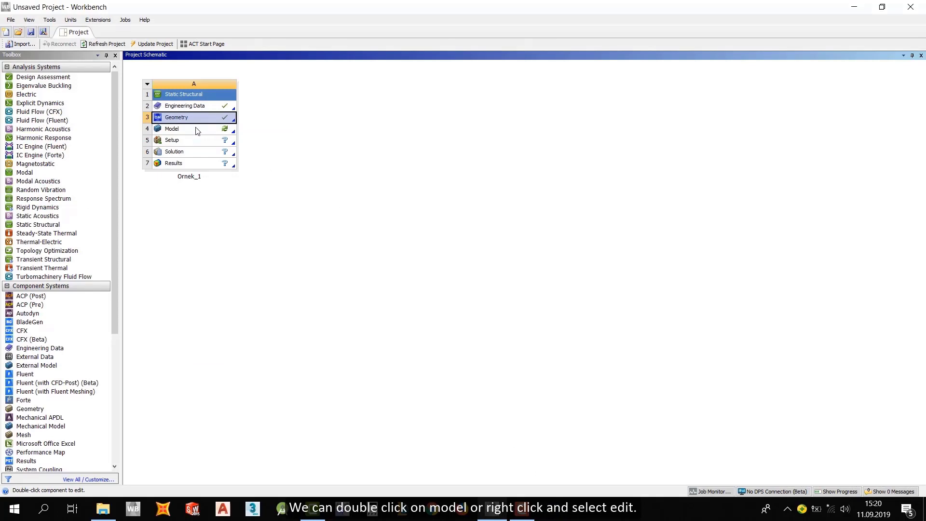
double_click(182, 129)
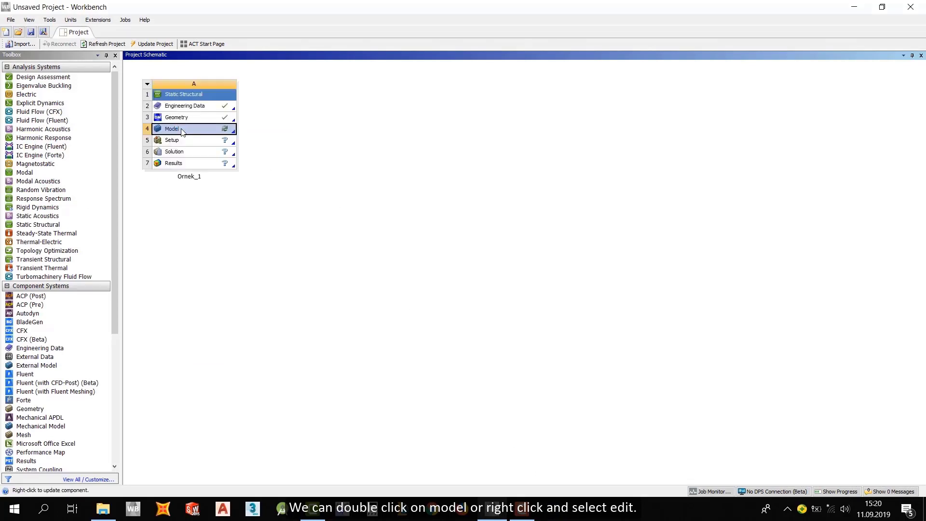
right_click(182, 130)
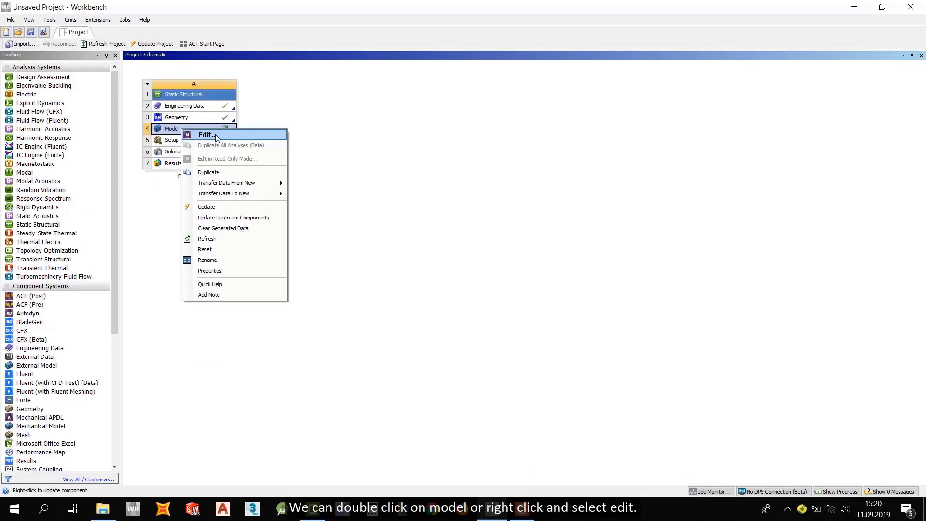
left_click(215, 134)
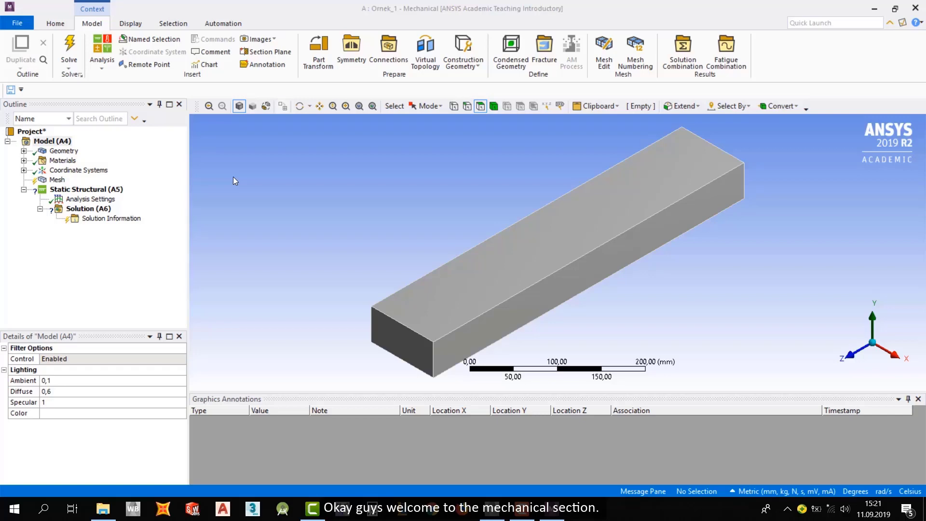
Assign Structural Steel as the material of the beam's Solid body.
mouse_move(470, 270)
middle_mouse_down()
mouse_move(378, 265)
mouse_move(310, 211)
mouse_move(436, 283)
mouse_move(467, 259)
middle_mouse_up()
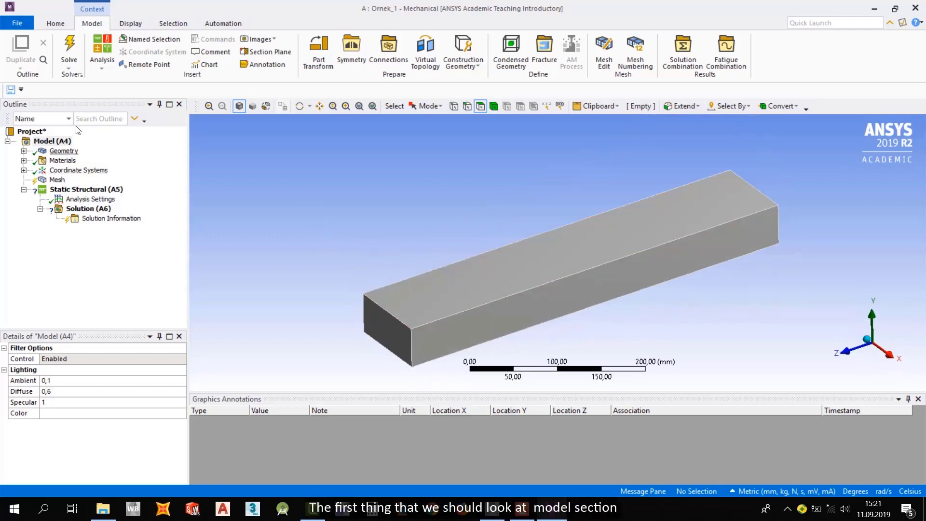
left_click(54, 141)
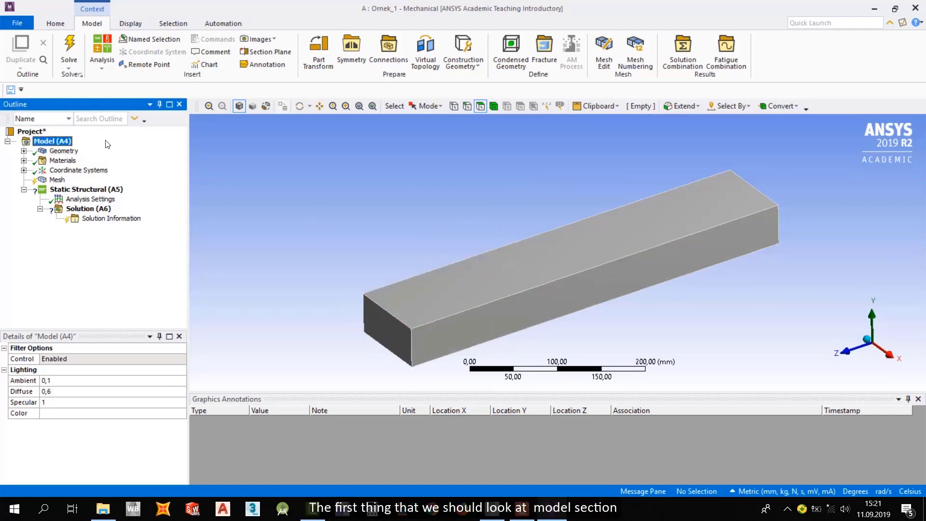
left_click(56, 153)
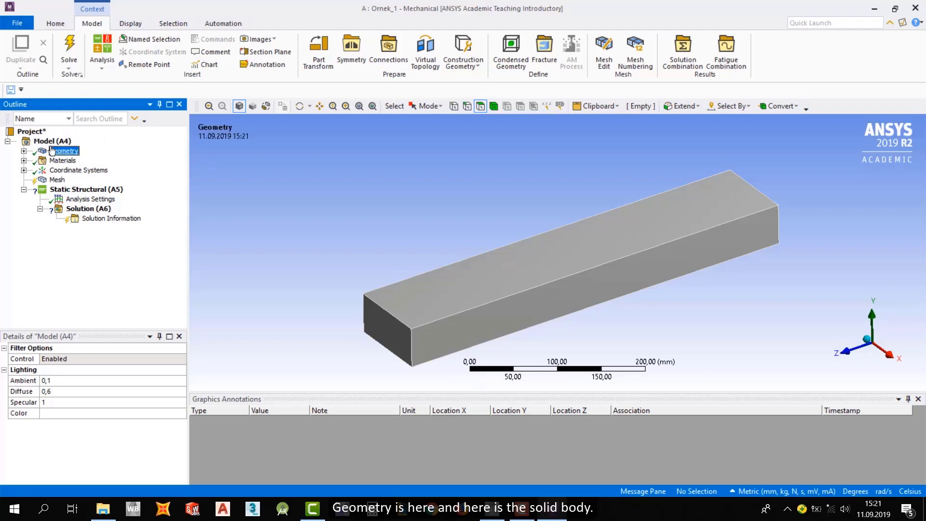
left_click(23, 151)
left_click(73, 160)
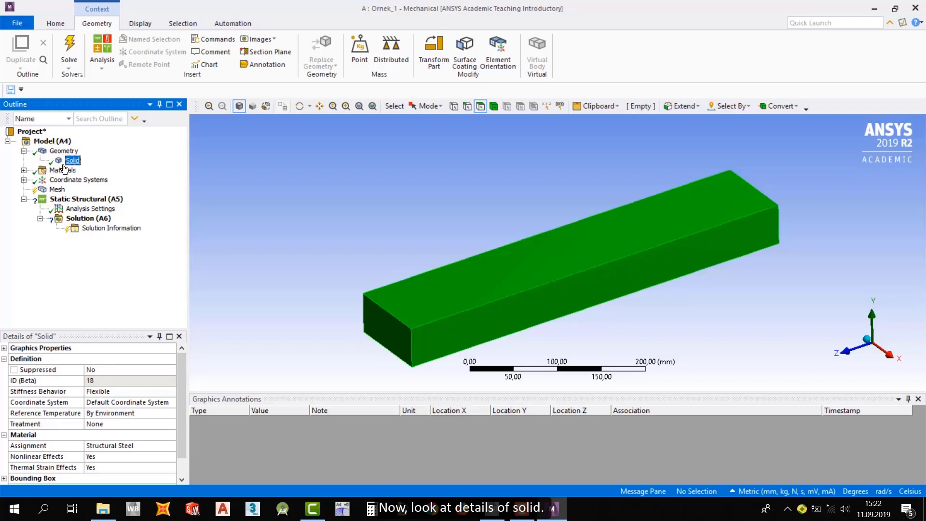
left_click(116, 446)
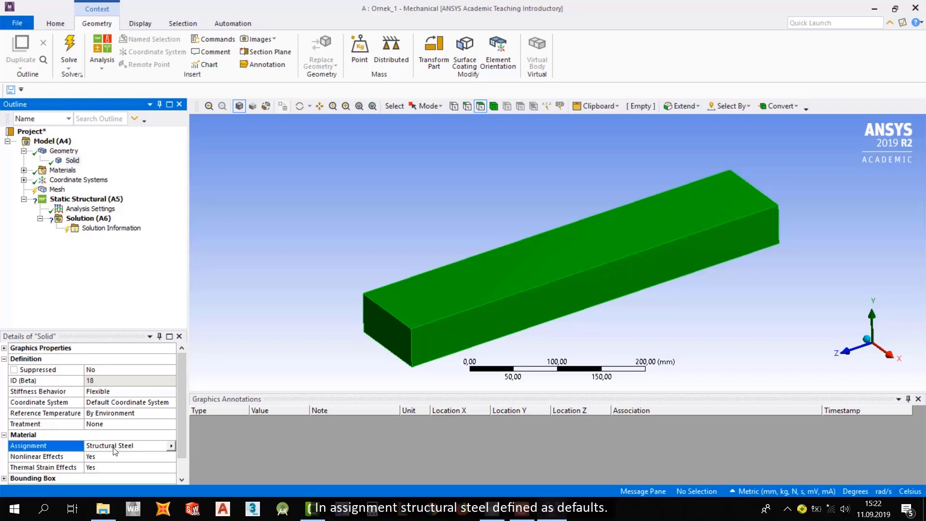
left_click(175, 433)
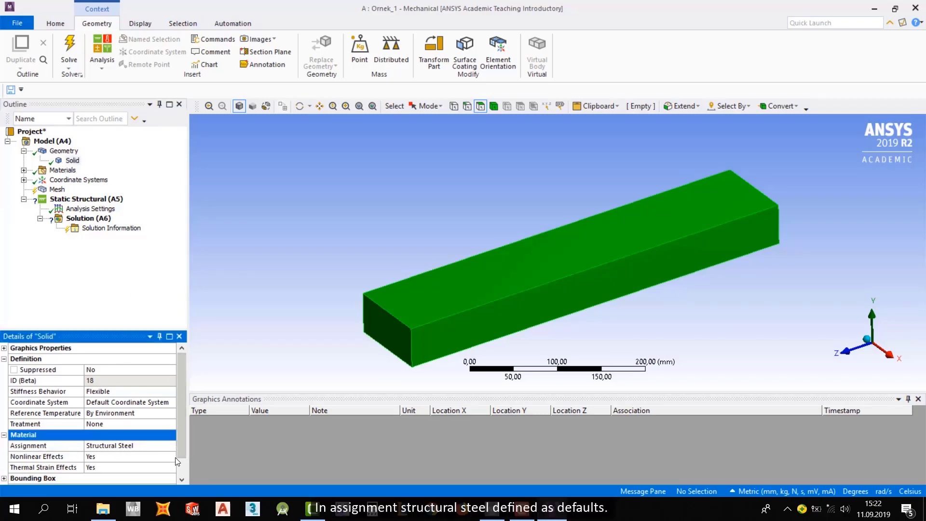
scroll(181, 452, "down", 1)
left_click(153, 426)
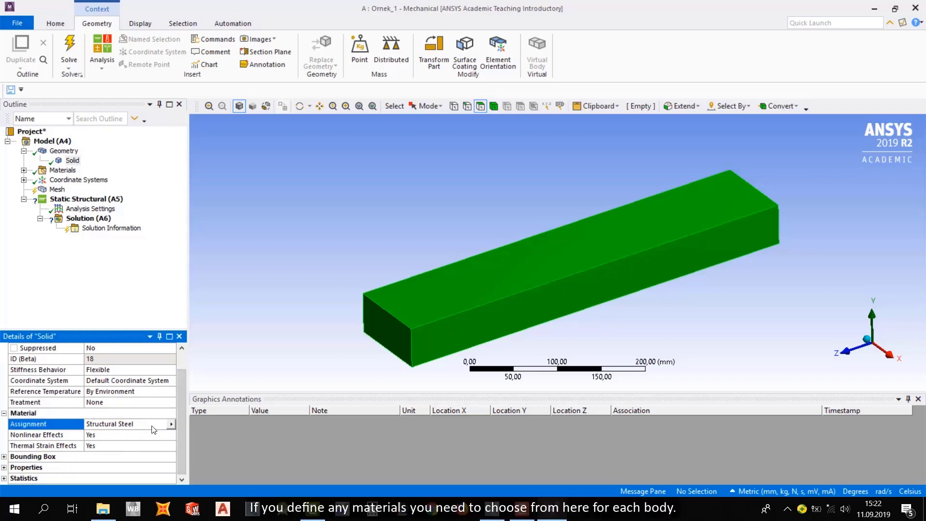
left_click(171, 424)
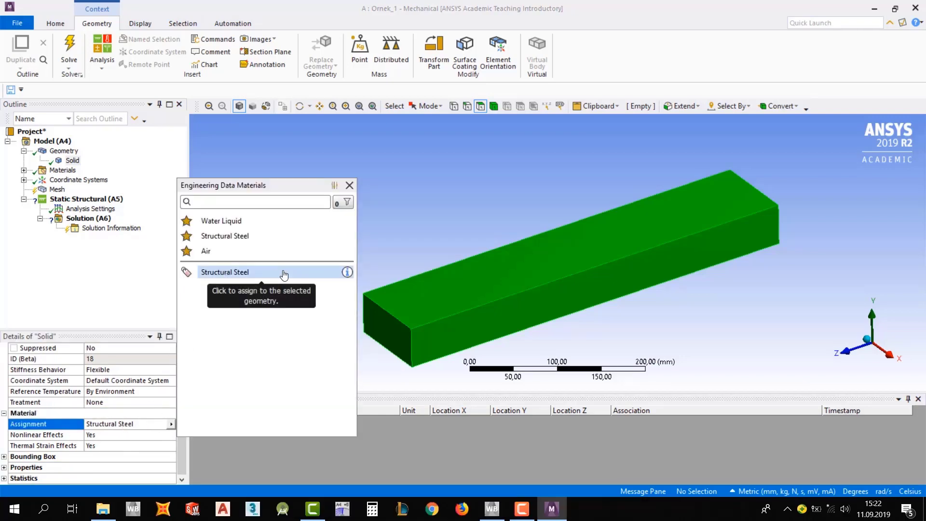
left_click(101, 289)
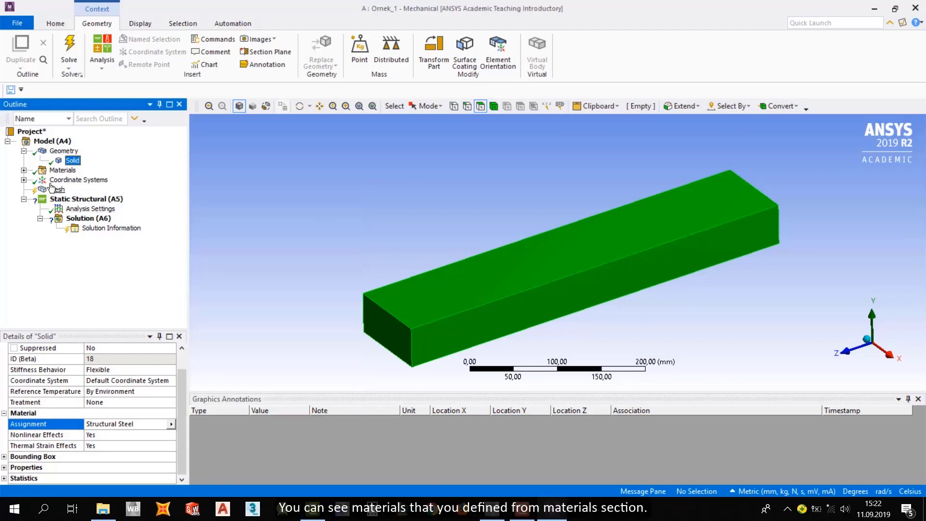
Show the Global Coordinate System and check its 0, 0, 0 origin from side and isometric views.
left_click(24, 170)
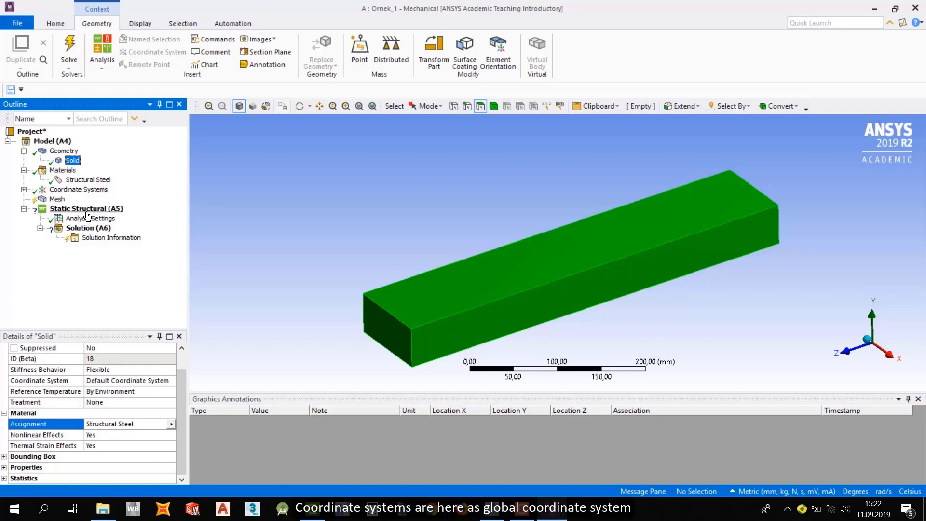
left_click(23, 189)
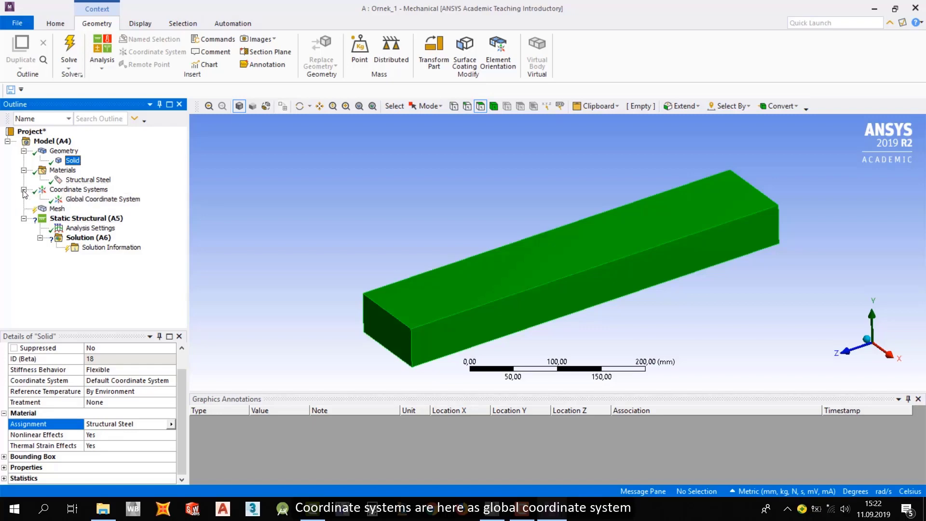
left_click(108, 199)
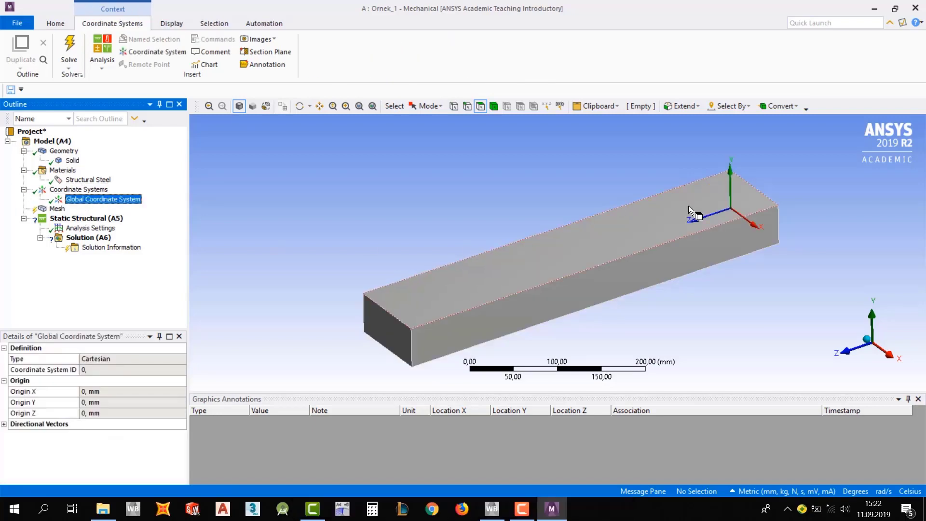
middle_click_drag(419, 276, 332, 247)
left_click(907, 343)
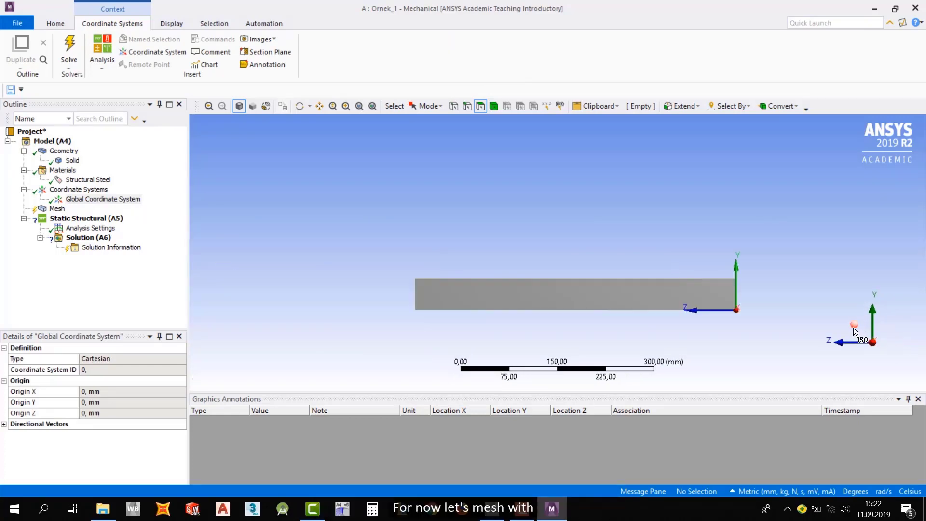
left_click(853, 326)
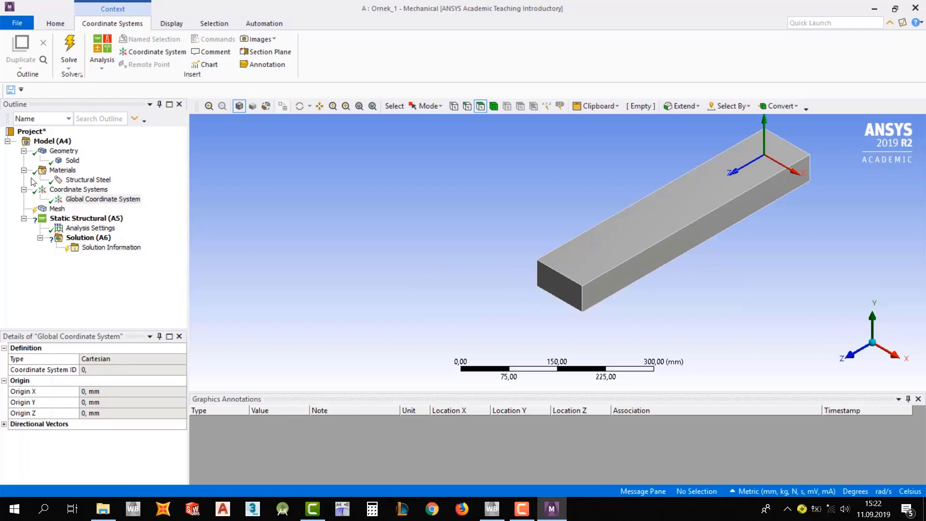
left_click(23, 151)
left_click(24, 160)
left_click(24, 169)
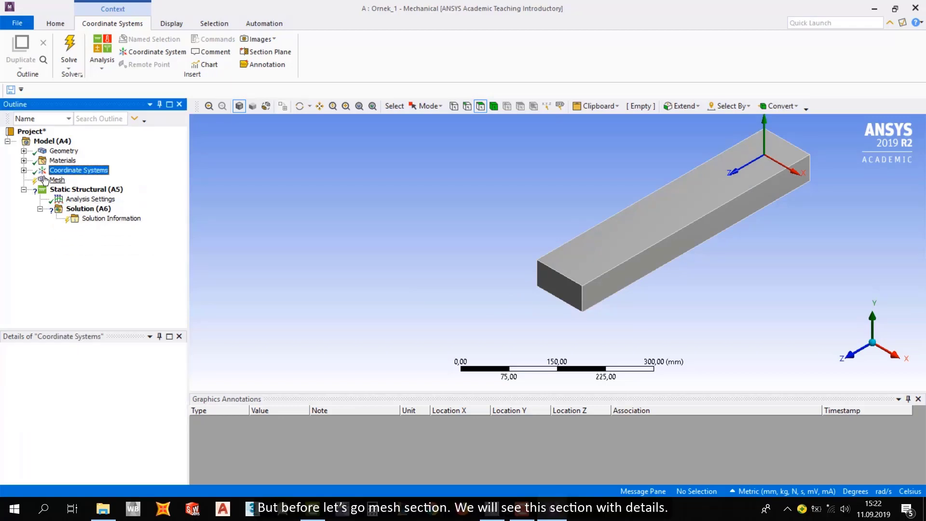
Generate a default hexahedral mesh on the beam and orbit to inspect the elements.
left_click(57, 179)
scroll(725, 169, "down", 2)
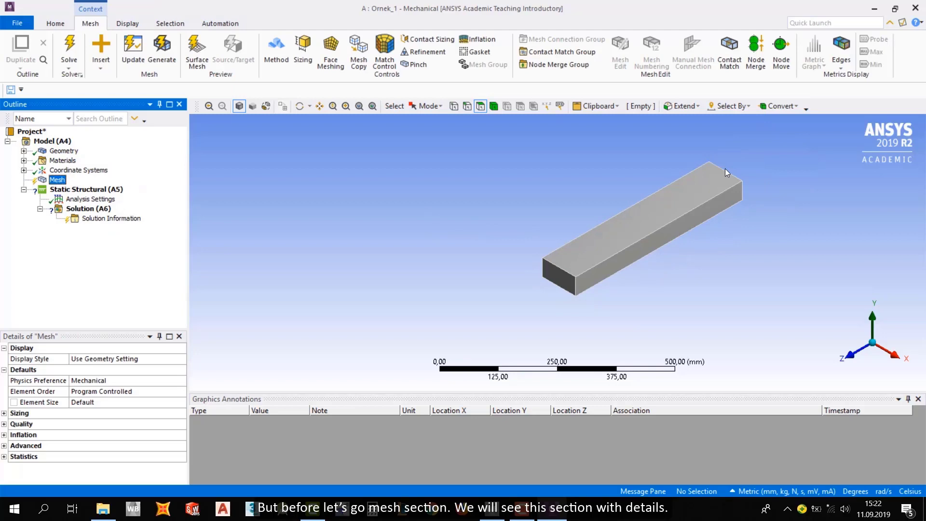
scroll(782, 158, "up", 1)
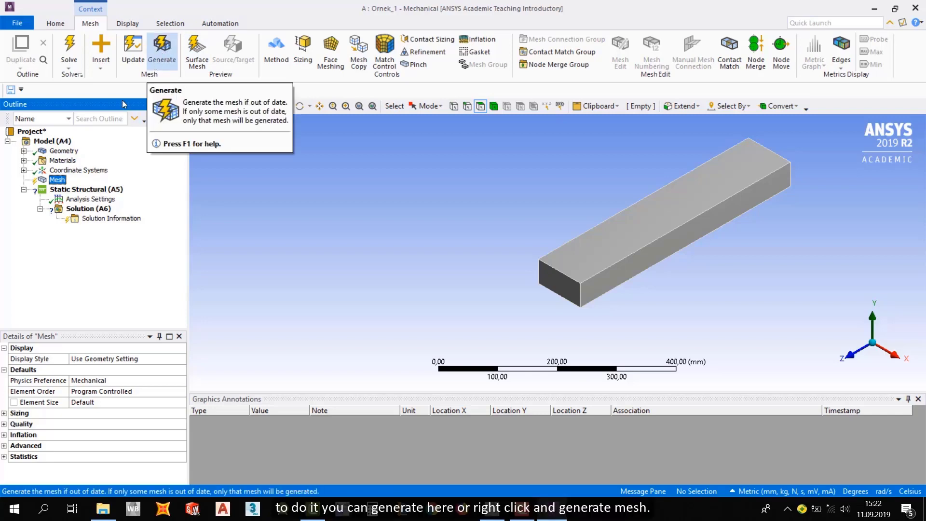
right_click(61, 179)
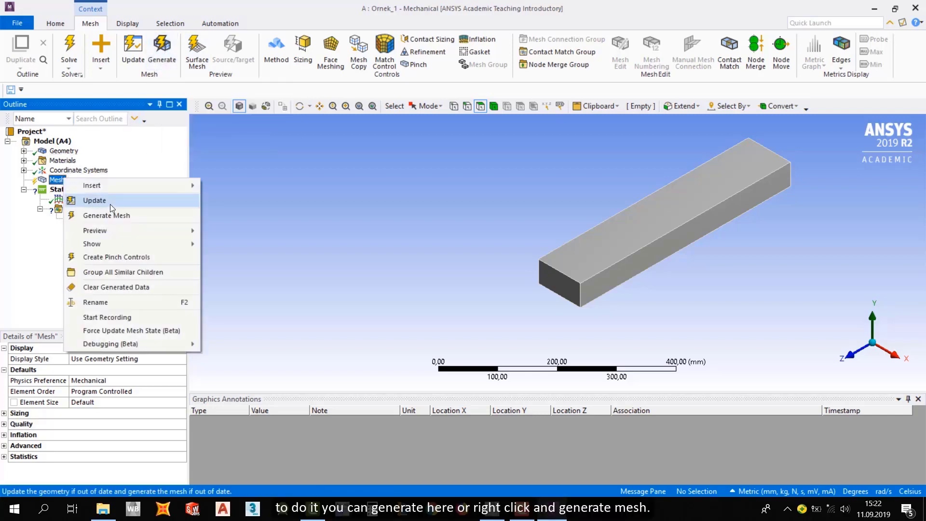
left_click(117, 213)
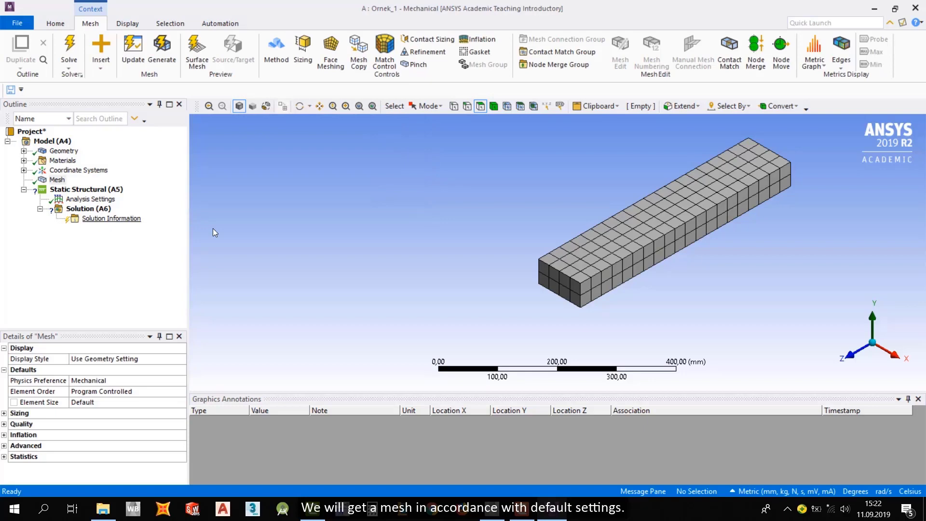
middle_click_drag(618, 269, 582, 264)
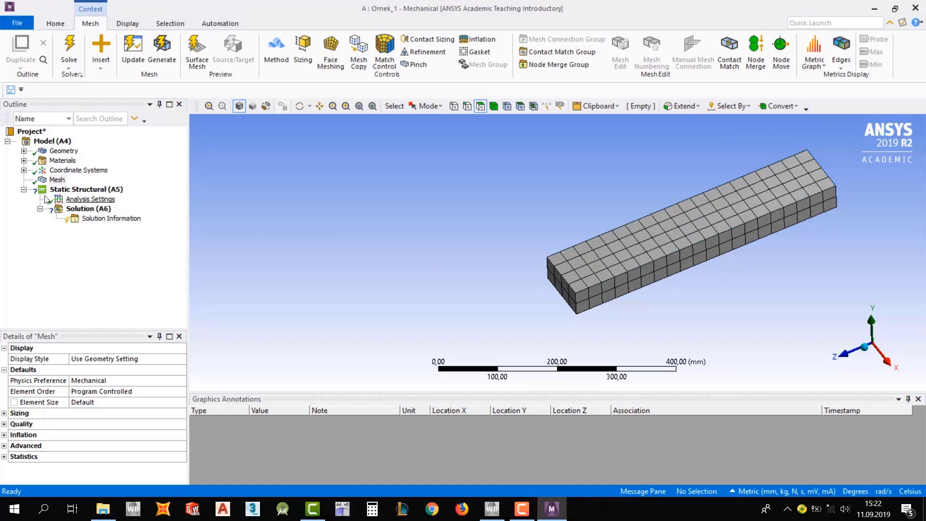
Select Static Structural (A5) and pick the beam's 5000 mm² end face.
left_click(87, 190)
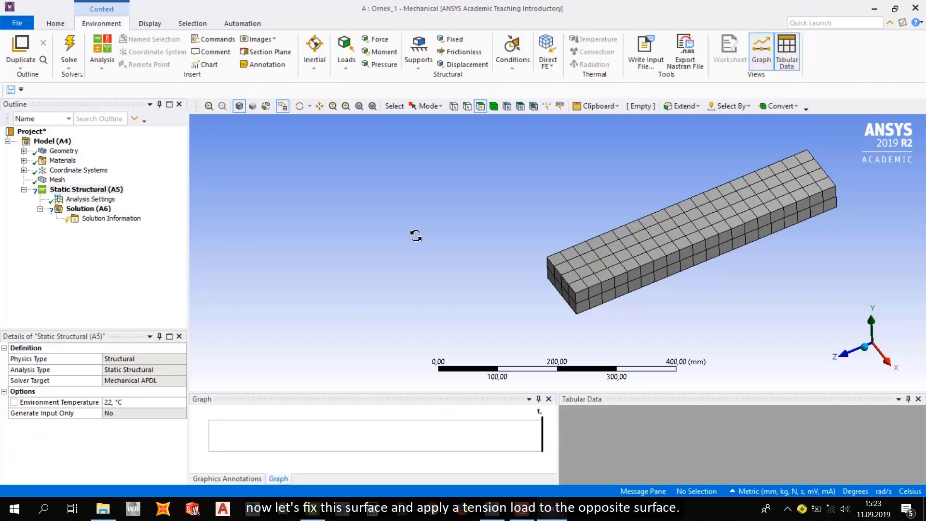
middle_click_drag(415, 235, 557, 242)
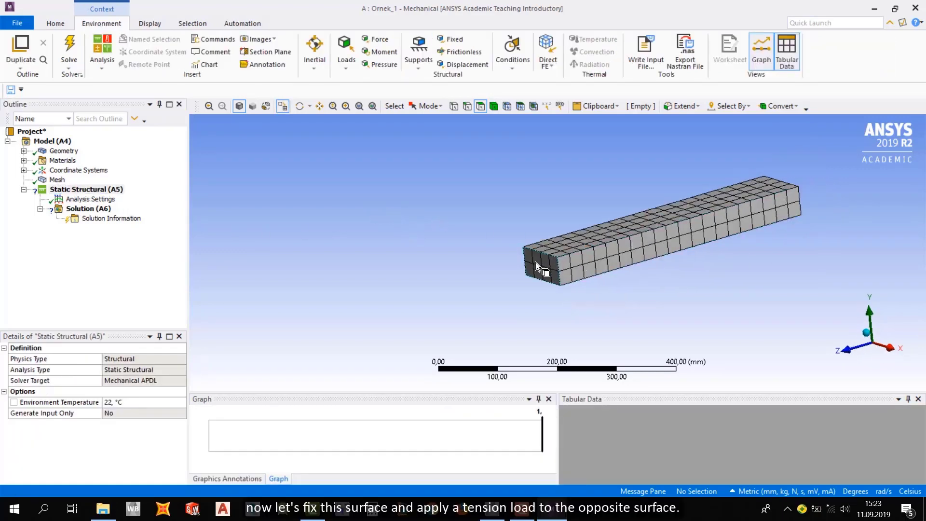
left_click(535, 262)
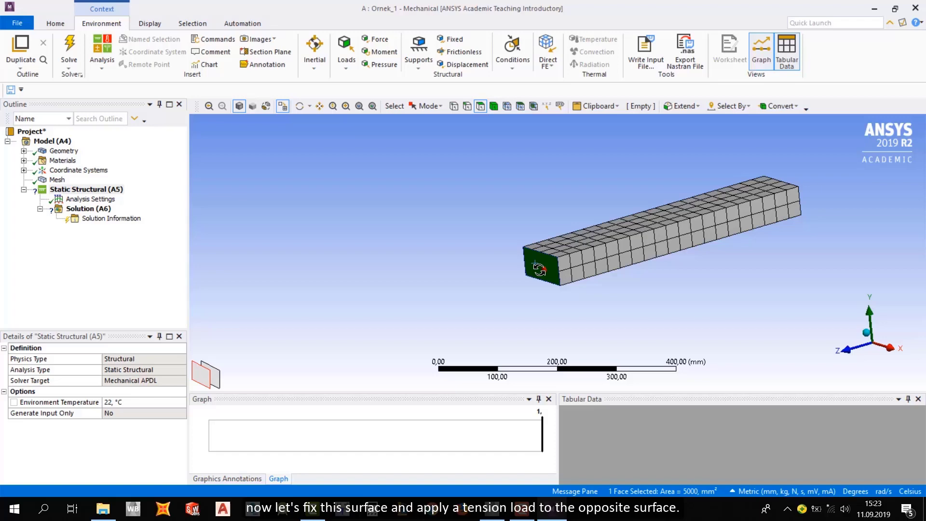
middle_click_drag(542, 272, 444, 285)
left_click(805, 173)
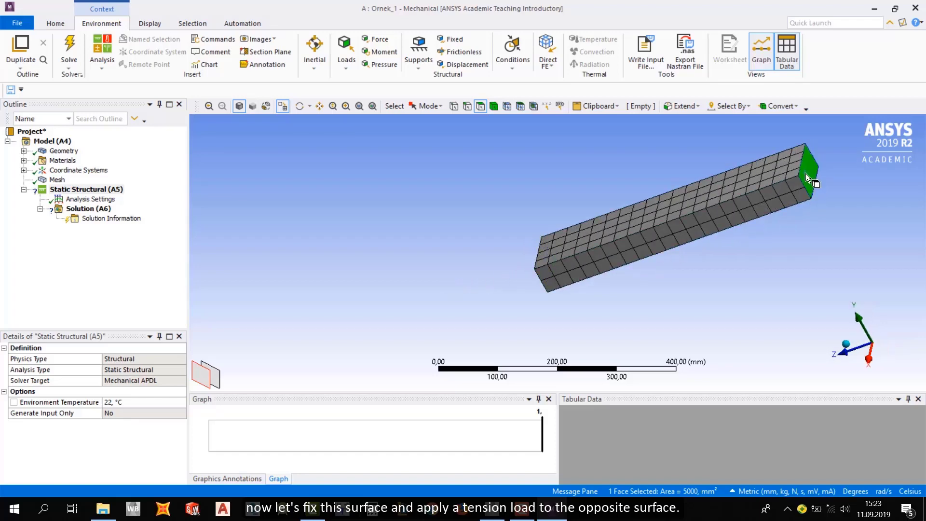
Practise orbiting, panning, box zoom, wheel zoom and F7 fit on the beam.
middle_click_drag(645, 241, 756, 221)
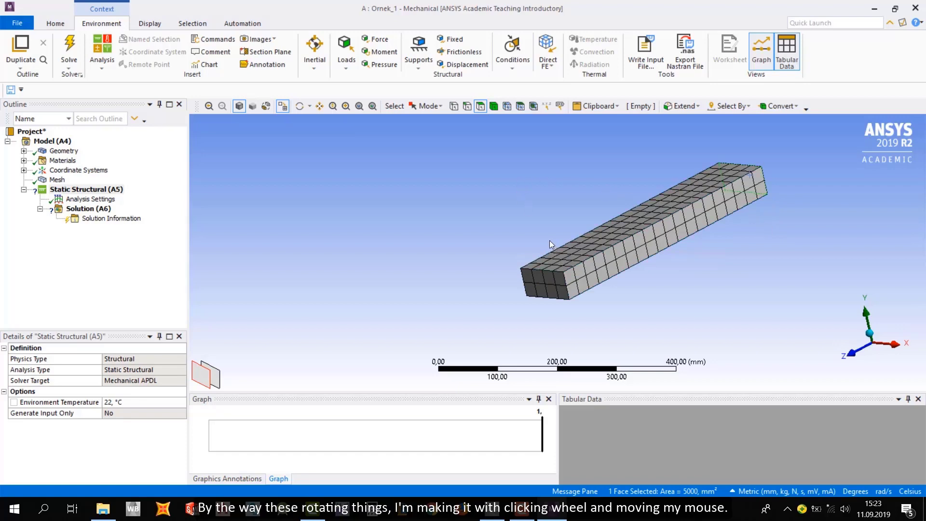
middle_click_drag(549, 240, 532, 260)
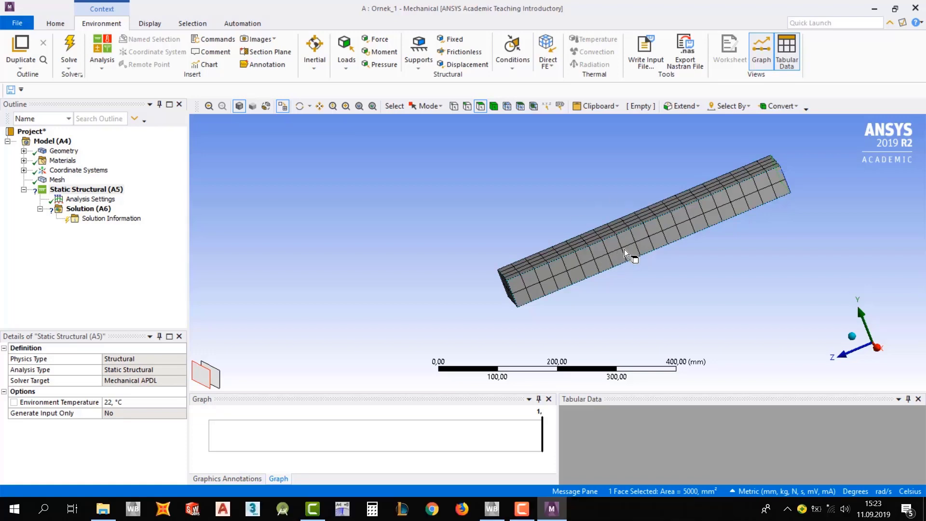
middle_click_drag(625, 249, 675, 204)
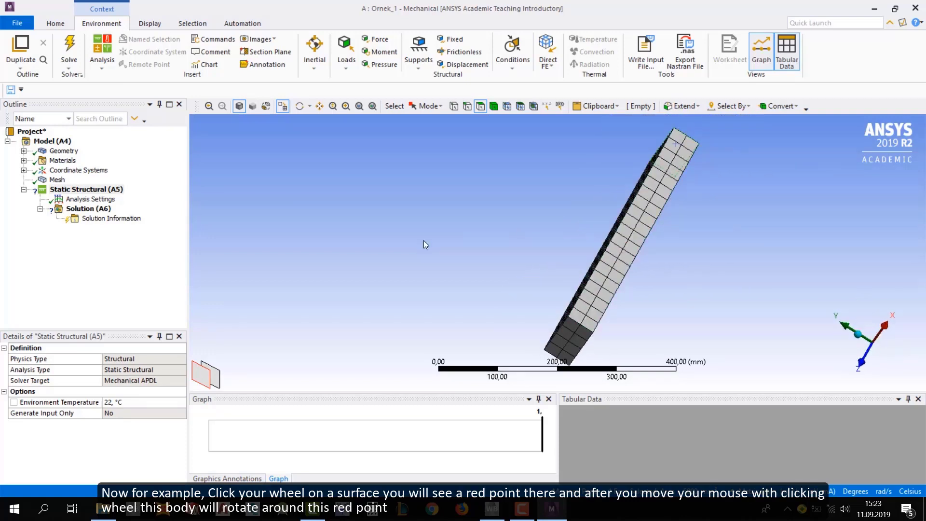
middle_click_drag(311, 239, 363, 189)
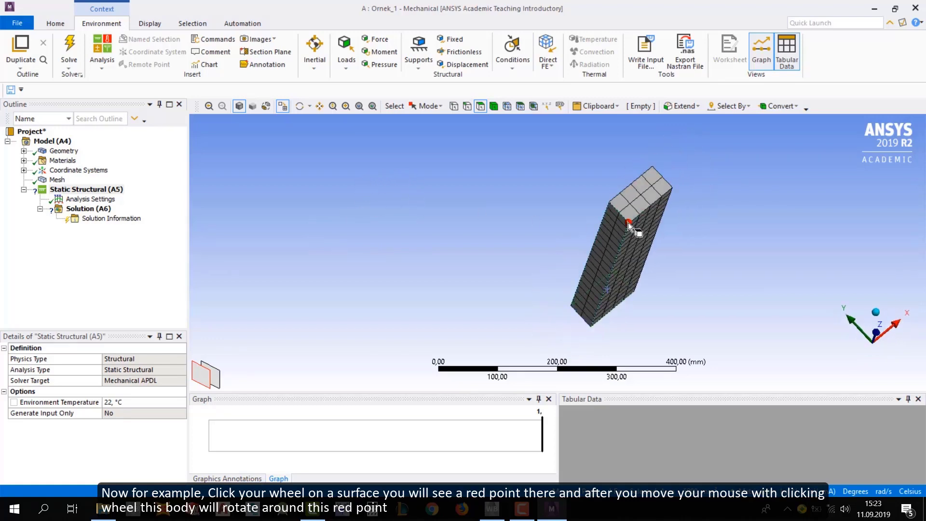
middle_click_drag(627, 222, 584, 226)
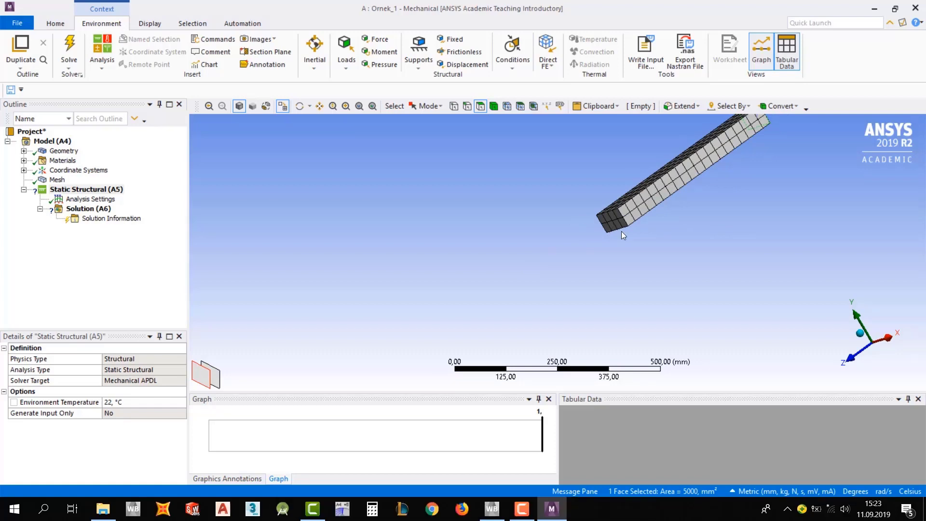
middle_click_drag(631, 212, 454, 261, "ctrl")
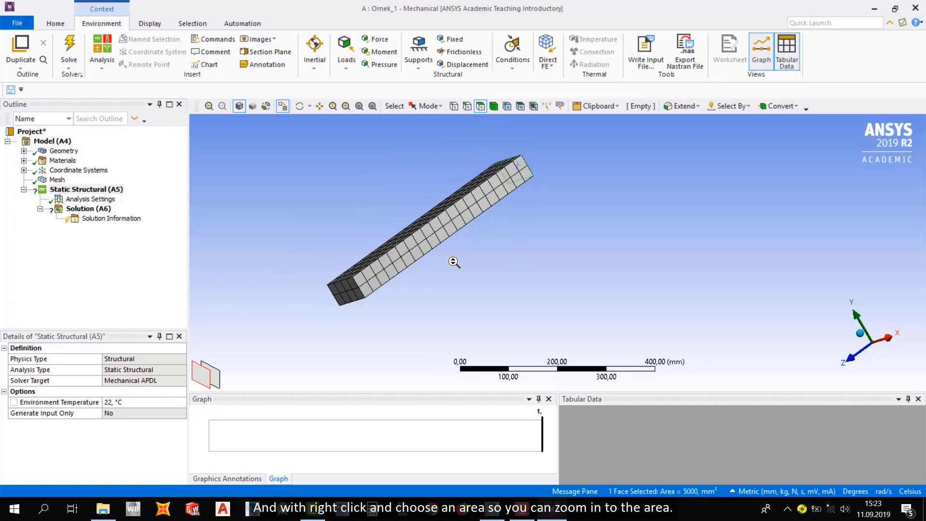
right_click_drag(265, 137, 621, 321)
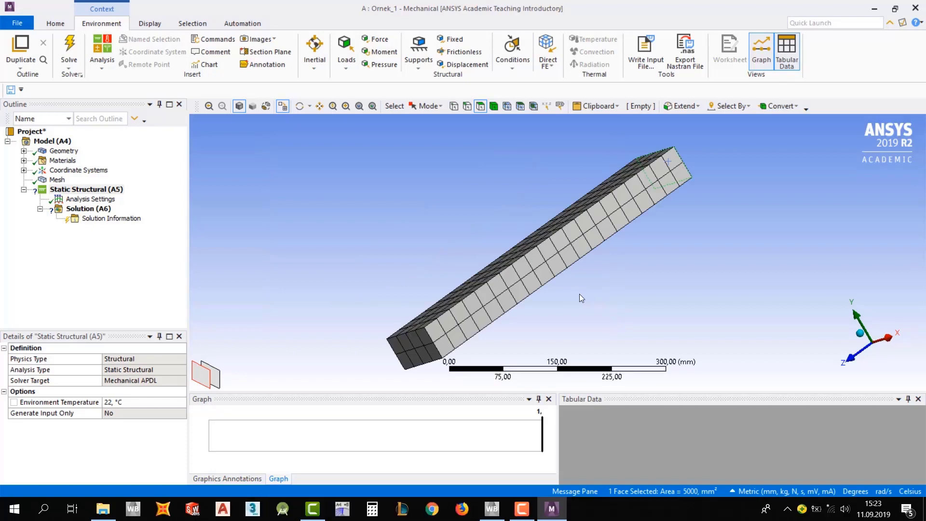
scroll(579, 294, "down", 5)
key("F7")
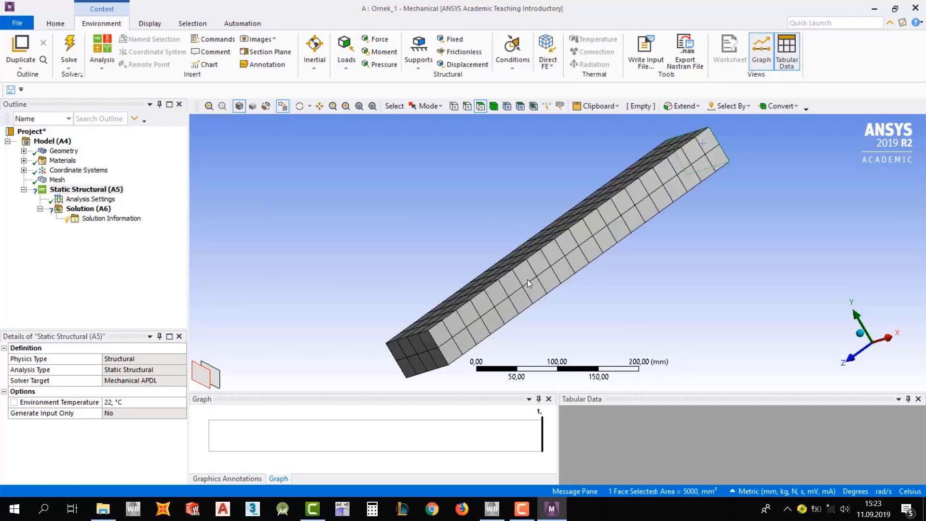
scroll(528, 279, "down", 10)
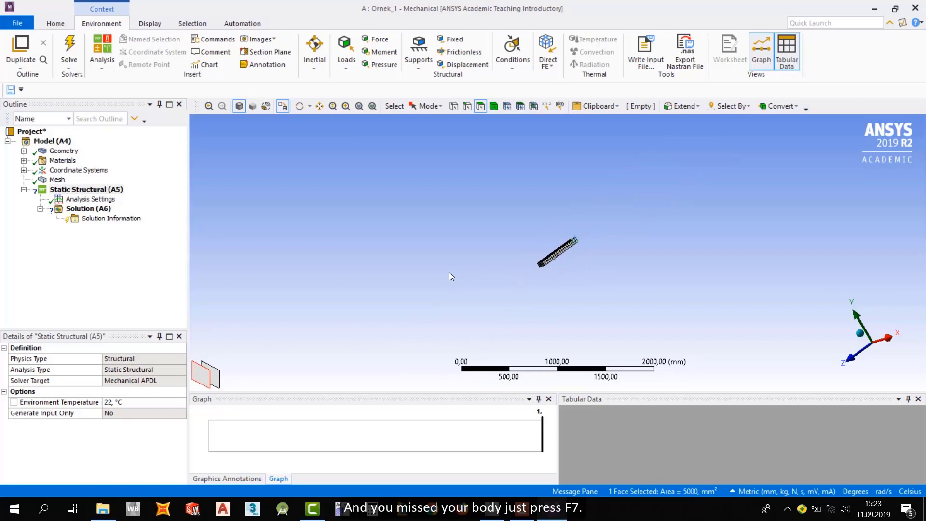
key("F7")
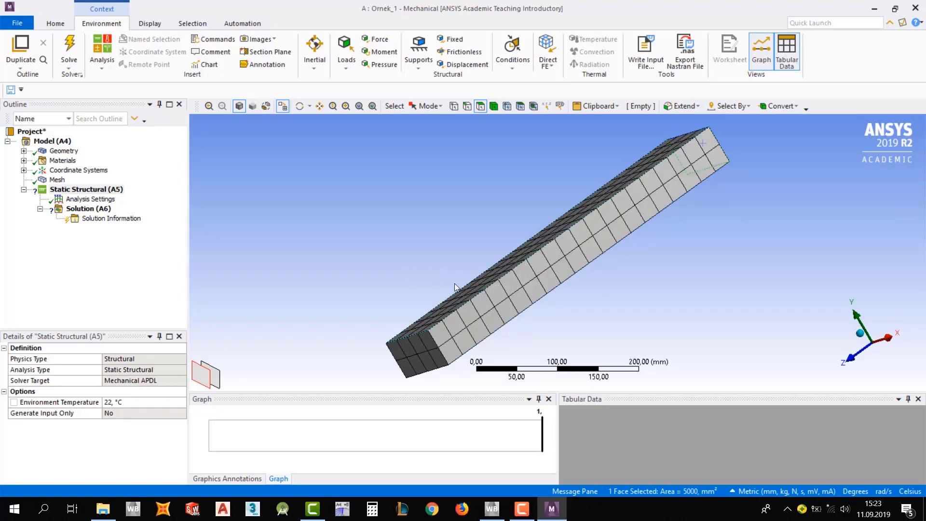
middle_click_drag(486, 280, 366, 256)
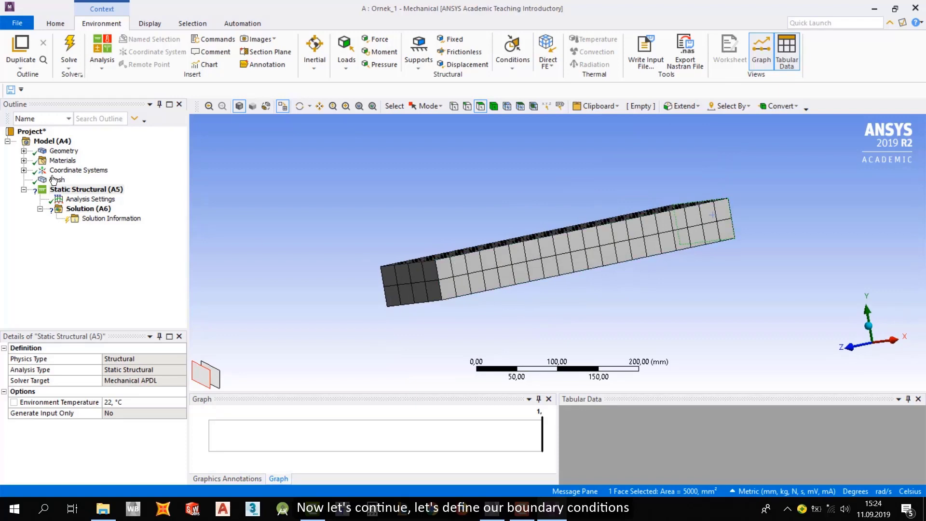
Insert a Fixed Support on the selected beam end face under Static Structural.
left_click(71, 189)
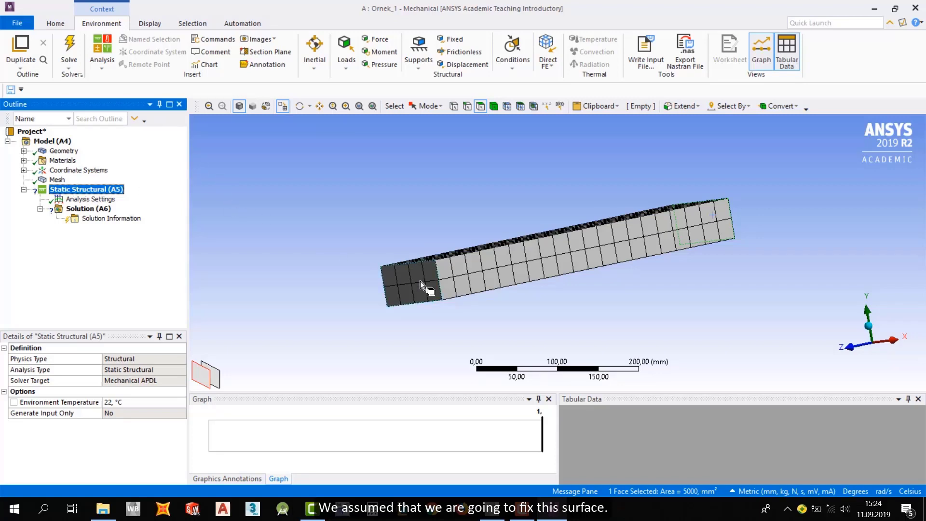
right_click(81, 191)
mouse_move(117, 195)
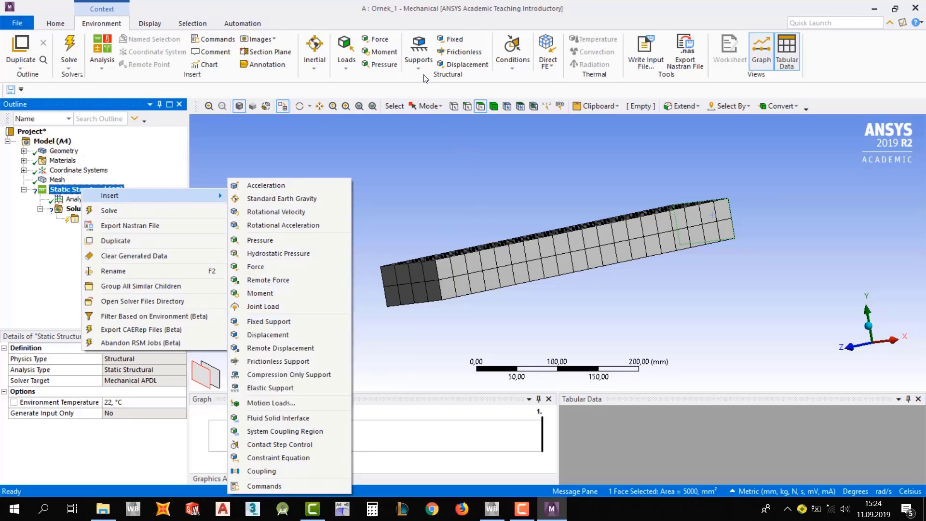
left_click(426, 60)
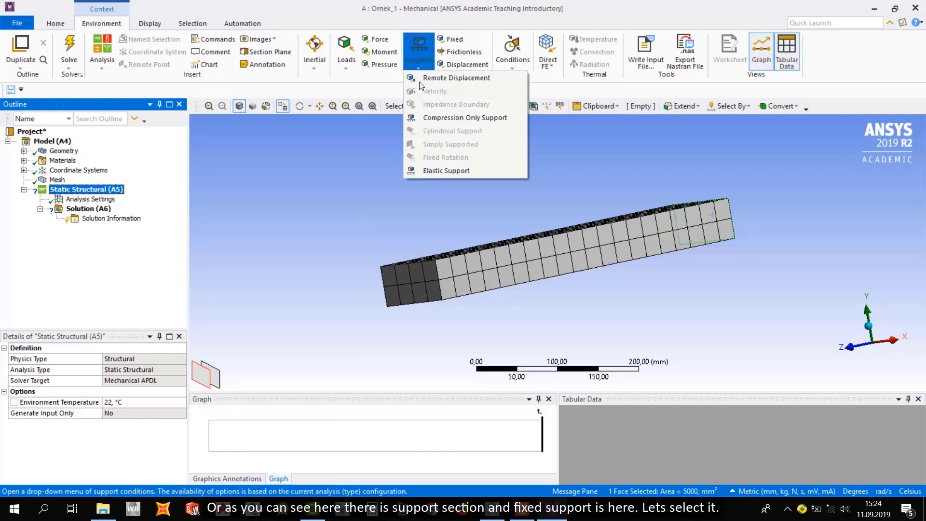
left_click(453, 39)
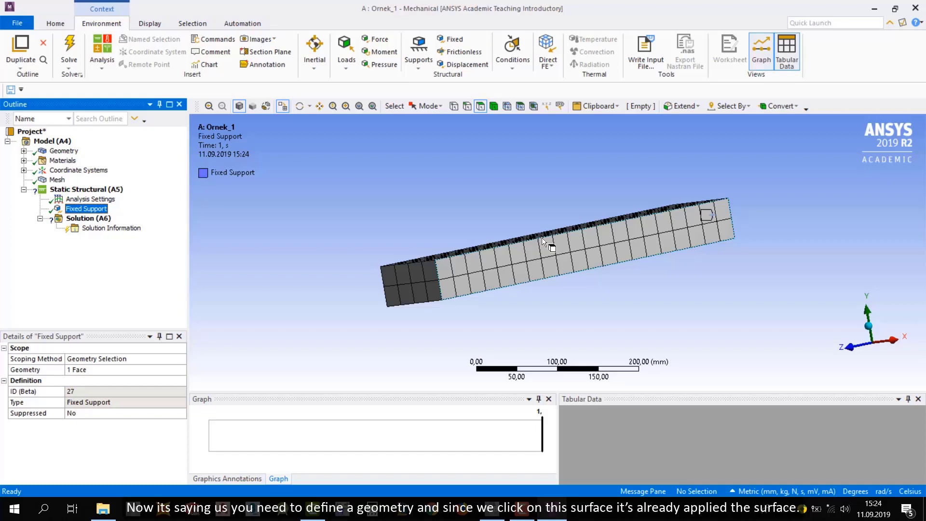
Try the Body, Edge and Vertex selection modes on the beam.
middle_click_drag(542, 237, 589, 237)
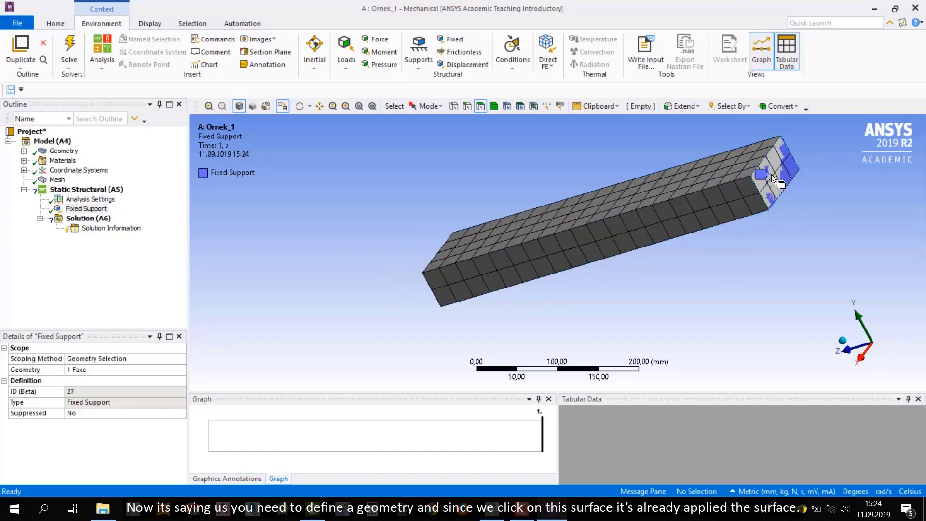
middle_click_drag(765, 179, 684, 168)
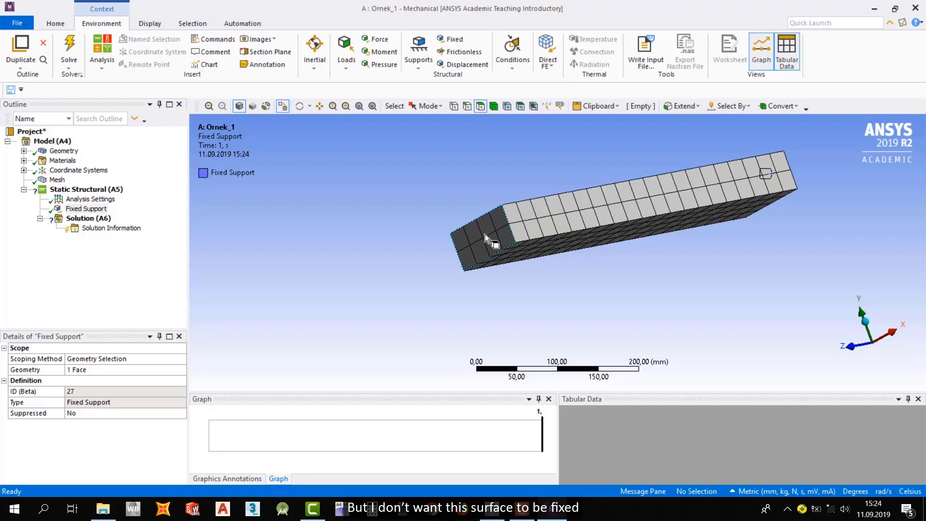
left_click(485, 233)
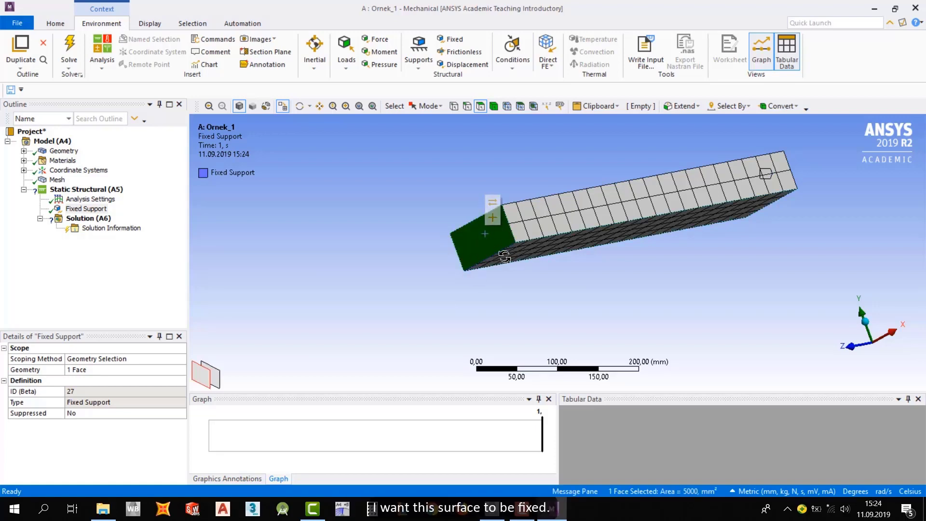
middle_click_drag(505, 256, 511, 267)
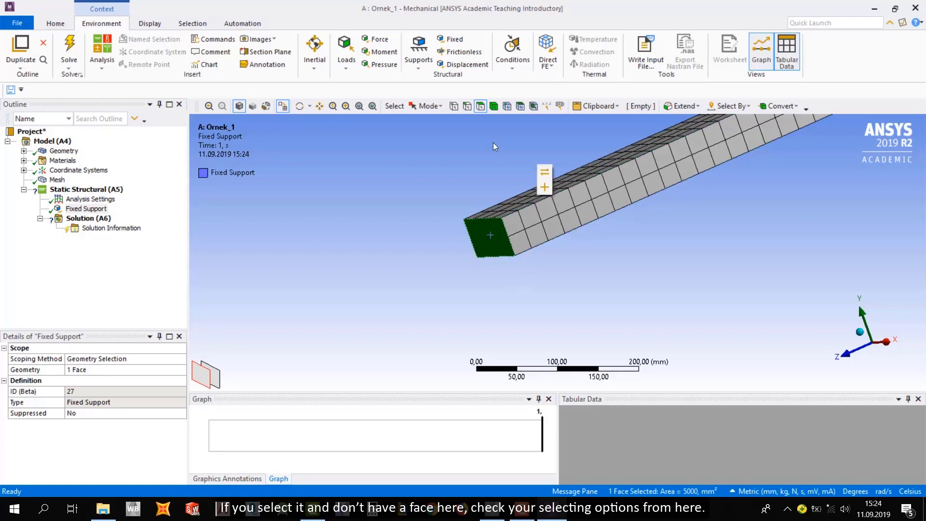
left_click(492, 106)
left_click(522, 214)
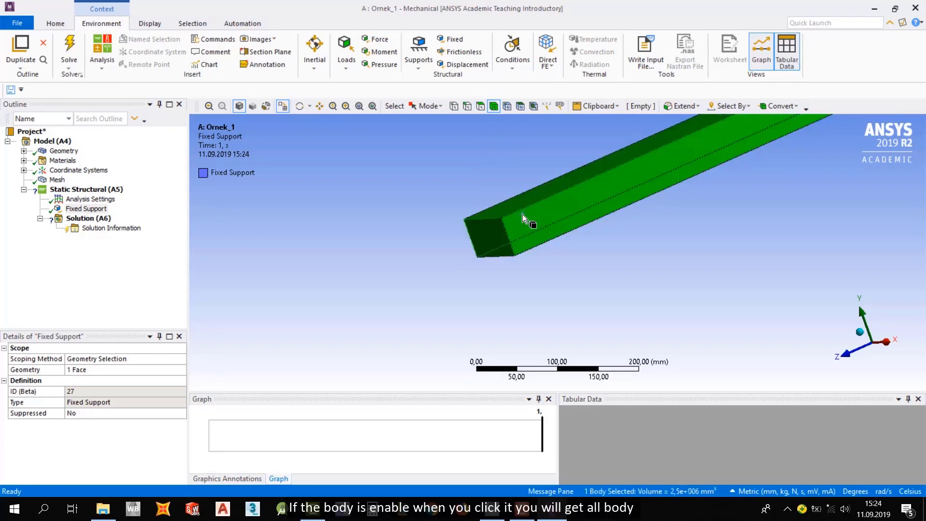
scroll(522, 173, "down", 3)
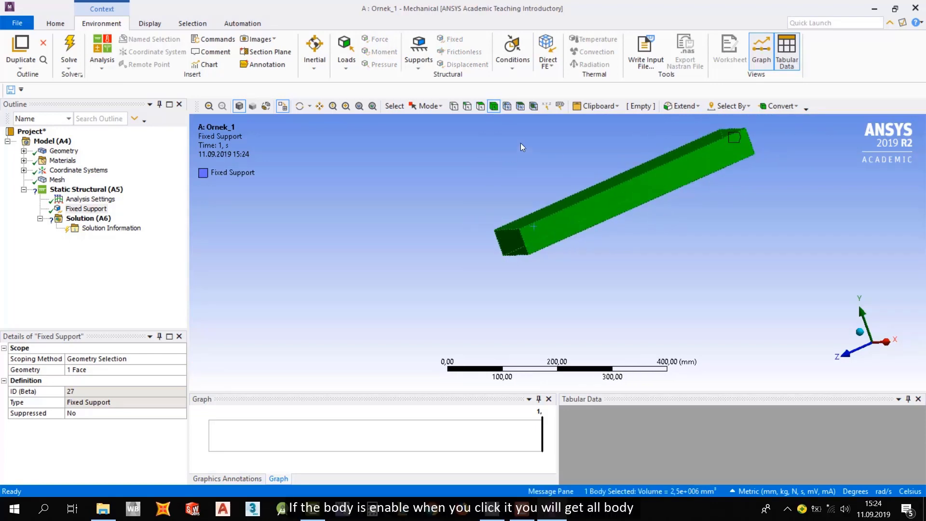
left_click(466, 107)
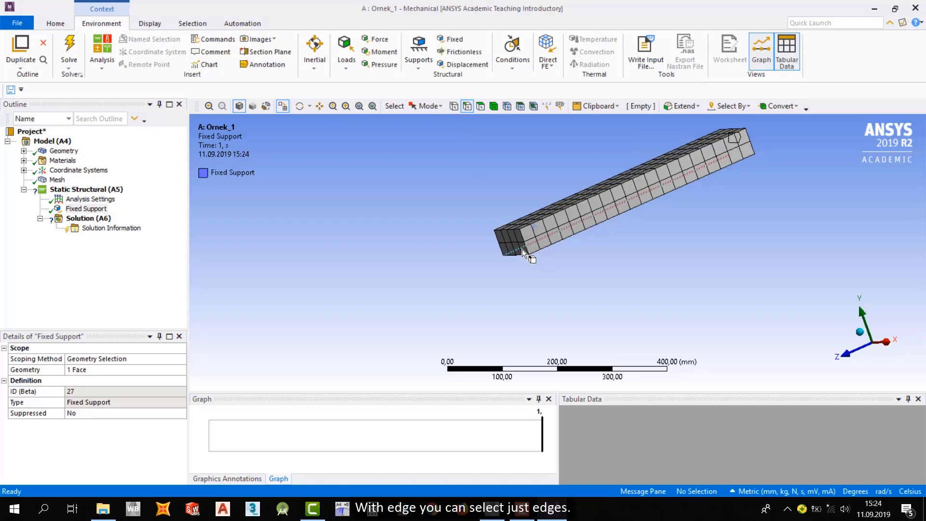
left_click(549, 245)
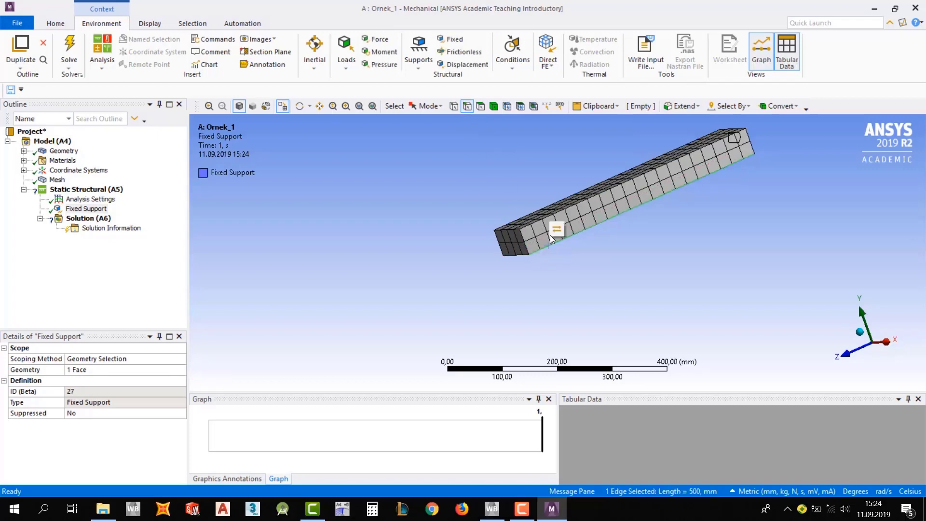
left_click(453, 105)
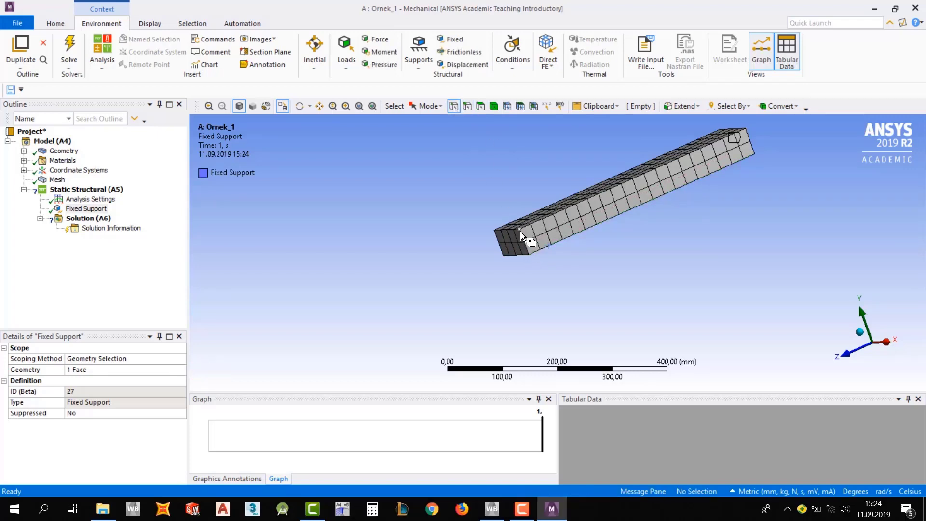
middle_click_drag(531, 228, 542, 232)
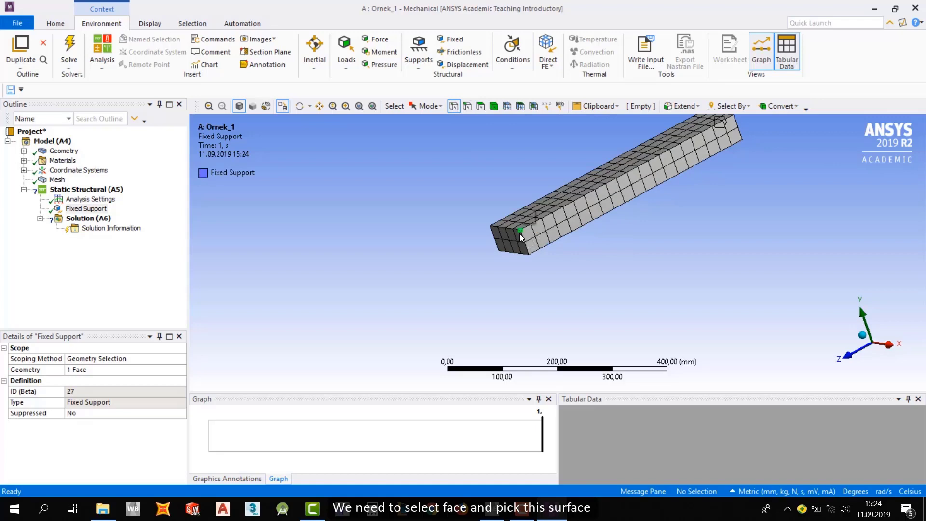
left_click(529, 254)
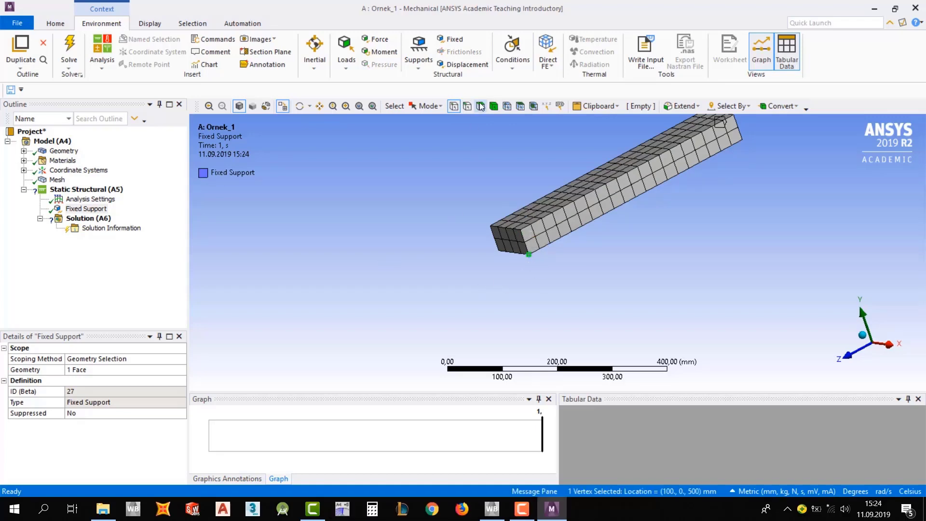
Rescope the Fixed Support's geometry to the beam's near end face.
left_click(480, 106)
left_click(515, 239)
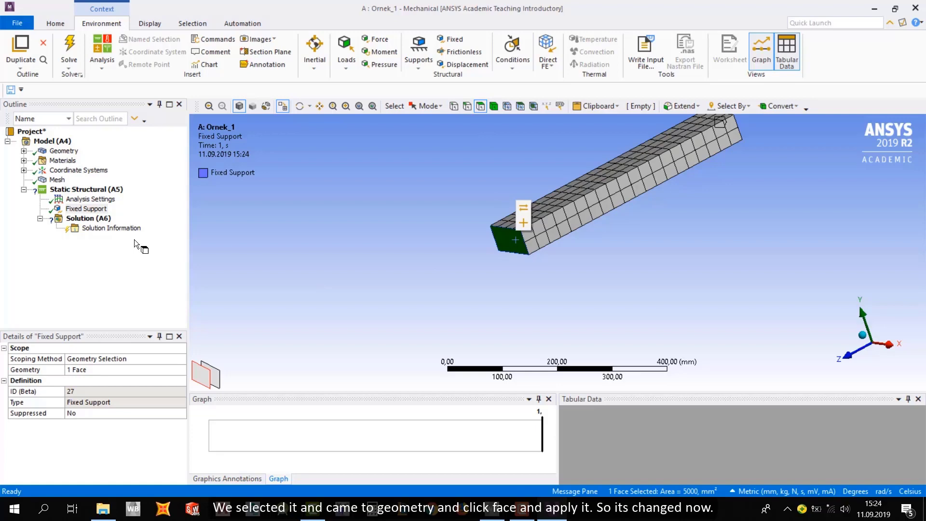
left_click(88, 374)
left_click(94, 369)
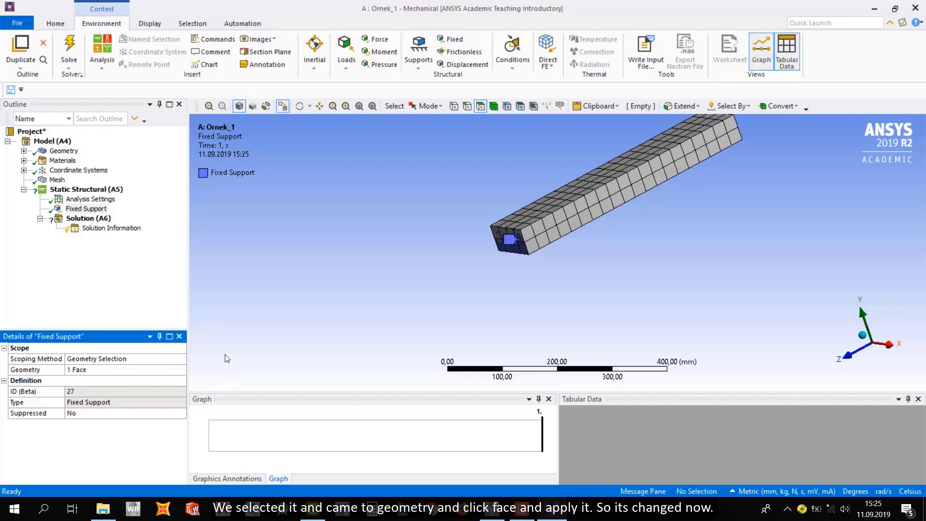
middle_click_drag(525, 238, 484, 260)
right_click_drag(476, 201, 563, 303)
middle_click_drag(523, 250, 494, 236)
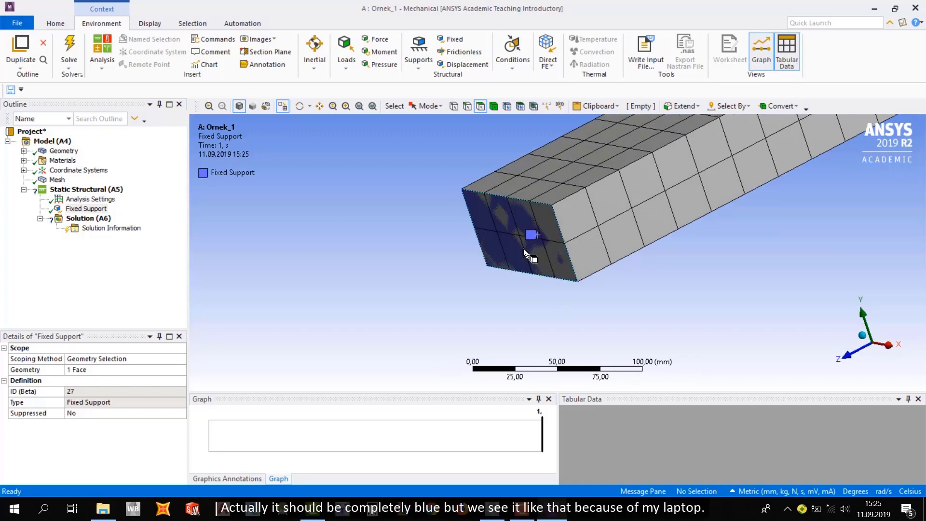
scroll(523, 248, "up", 3)
scroll(522, 247, "down", 5)
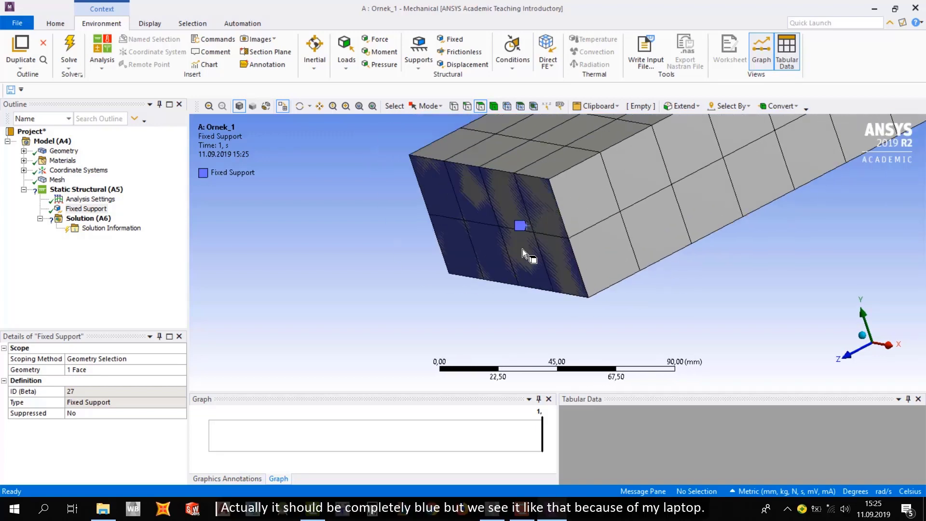
scroll(559, 245, "down", 3)
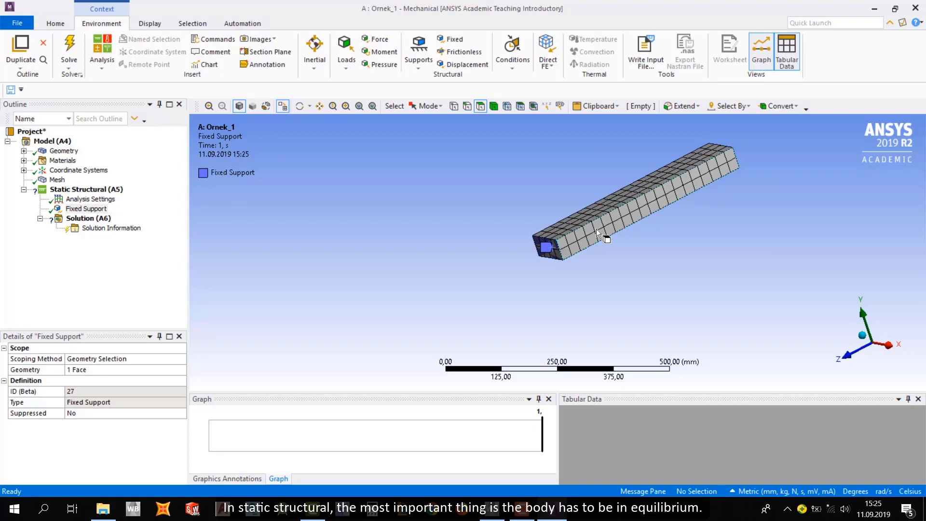
middle_click_drag(605, 226, 547, 241)
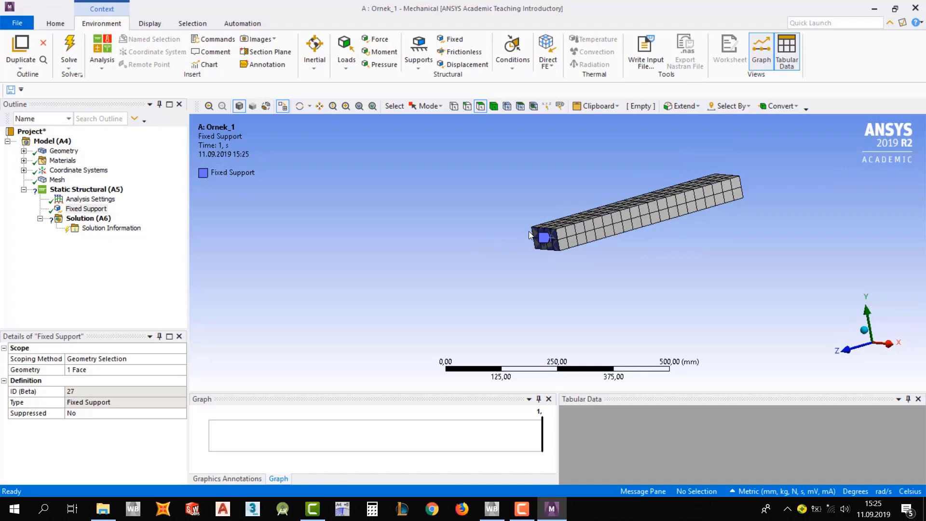
middle_click_drag(529, 230, 492, 238)
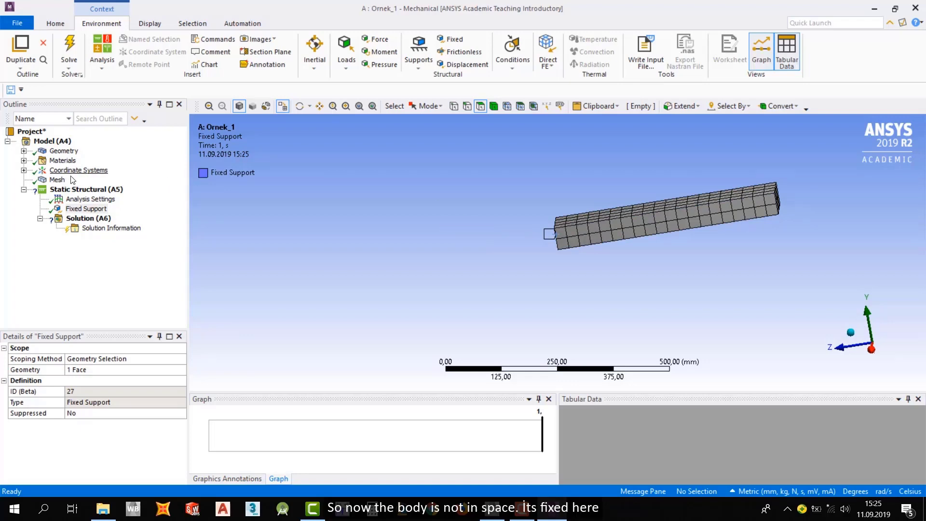
left_click(86, 189)
Browse the available loads, then add a Force on the beam's free end face.
middle_click_drag(809, 224, 767, 220)
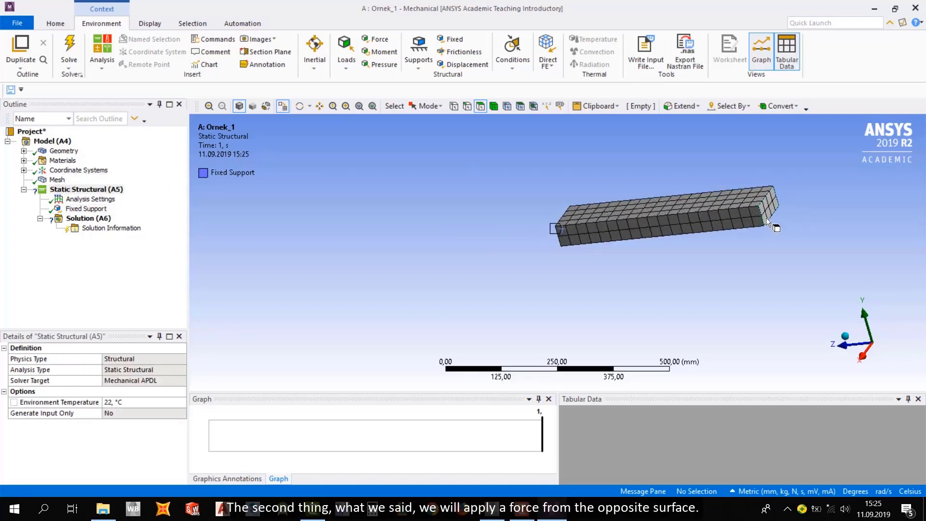
right_click(105, 192)
mouse_move(202, 197)
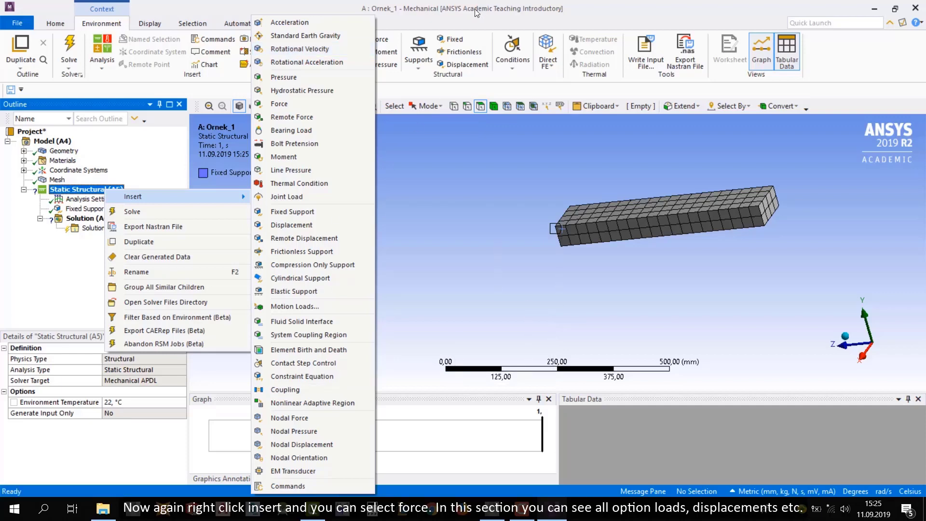
key("Escape")
key("Escape")
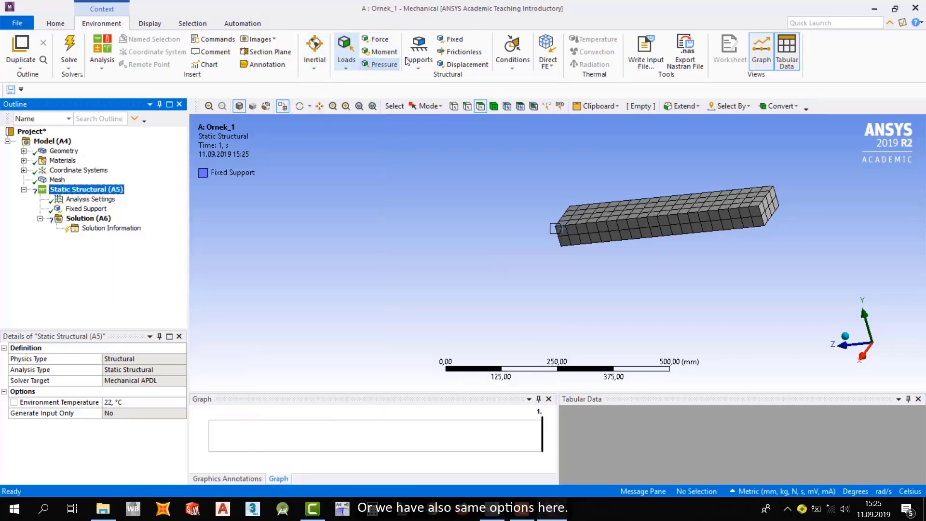
left_click(356, 73)
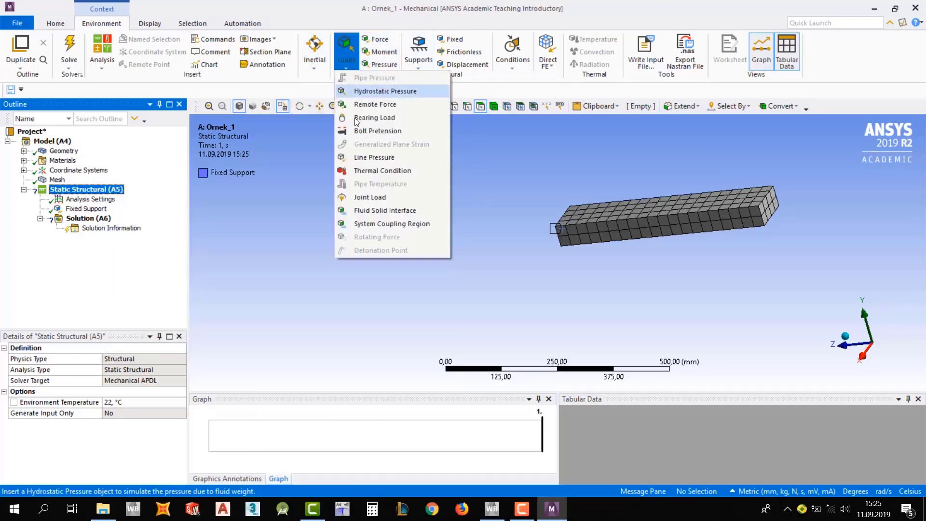
left_click(380, 48)
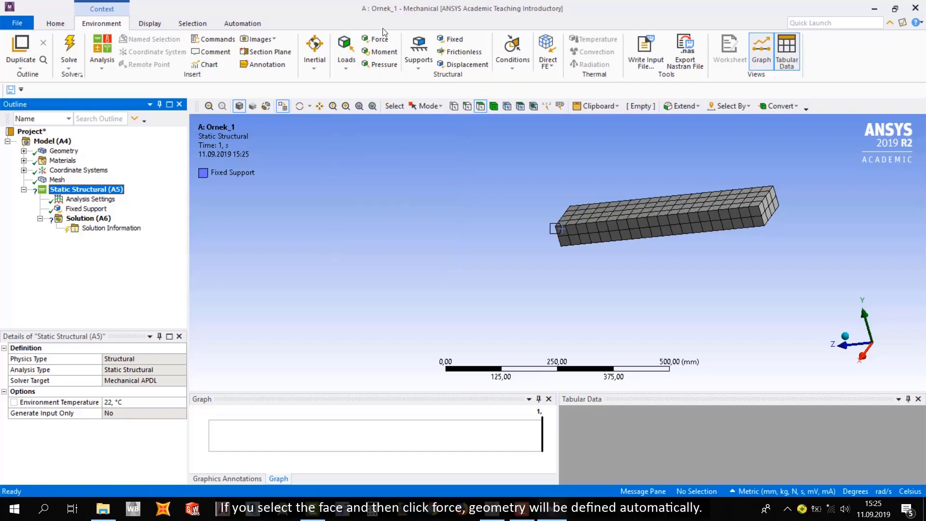
left_click(771, 211)
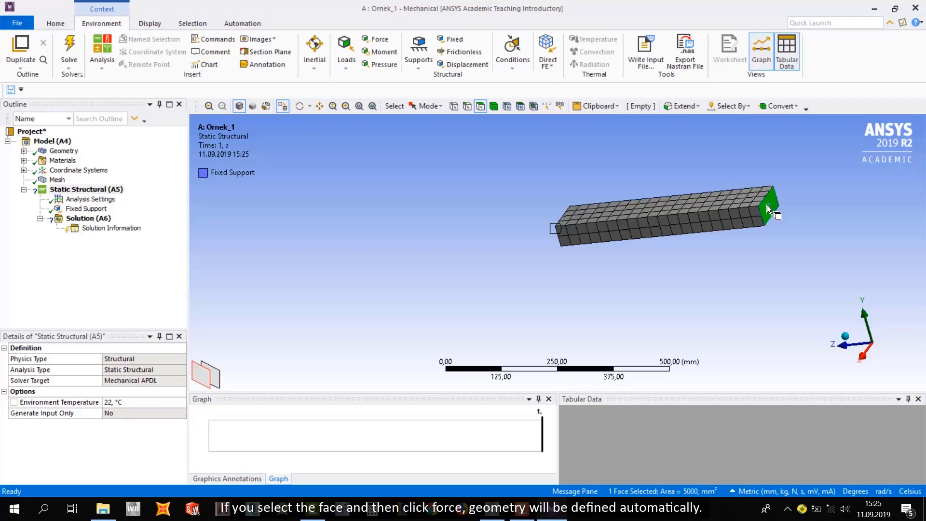
left_click(379, 39)
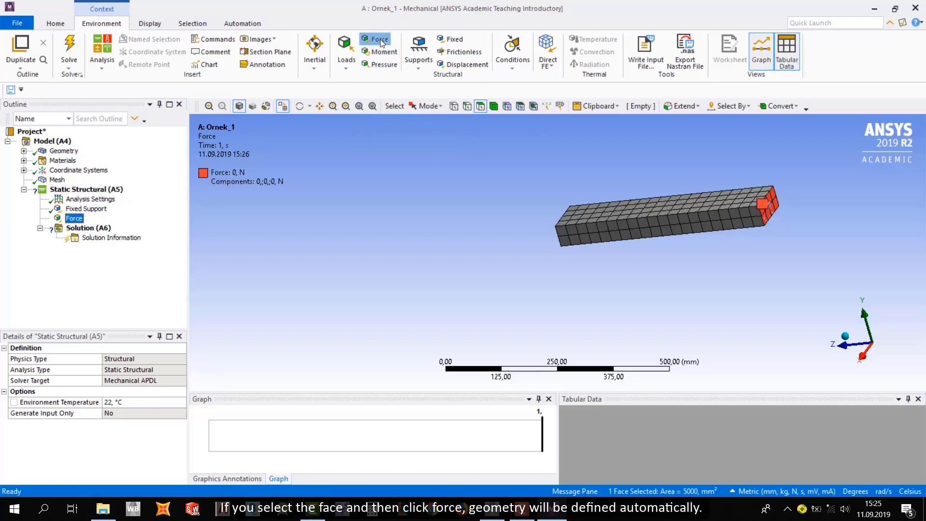
Delete the existing Force load from the tree.
left_click(115, 426)
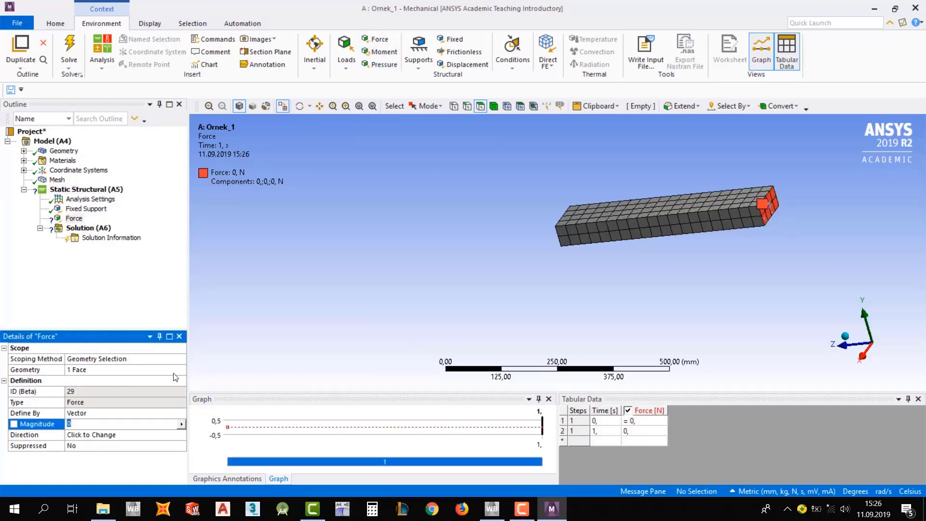
left_click(73, 220)
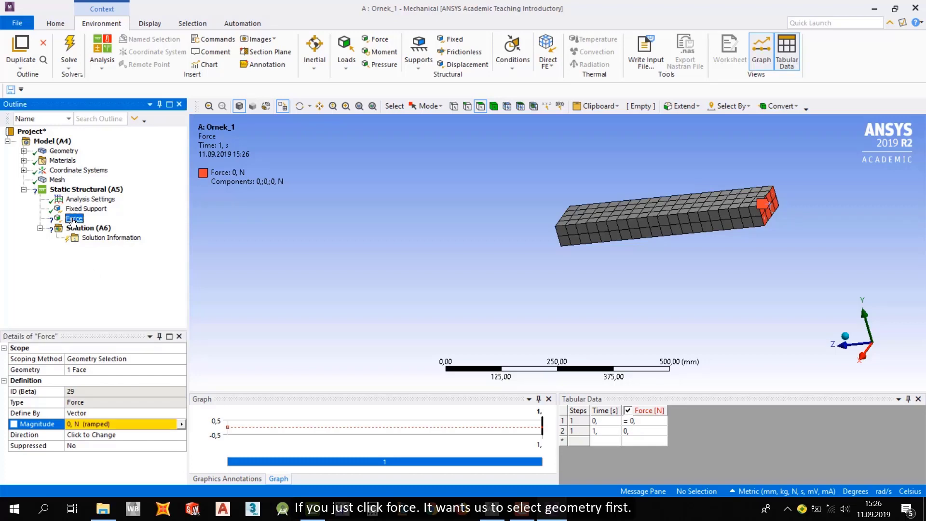
key("Delete")
key("Return")
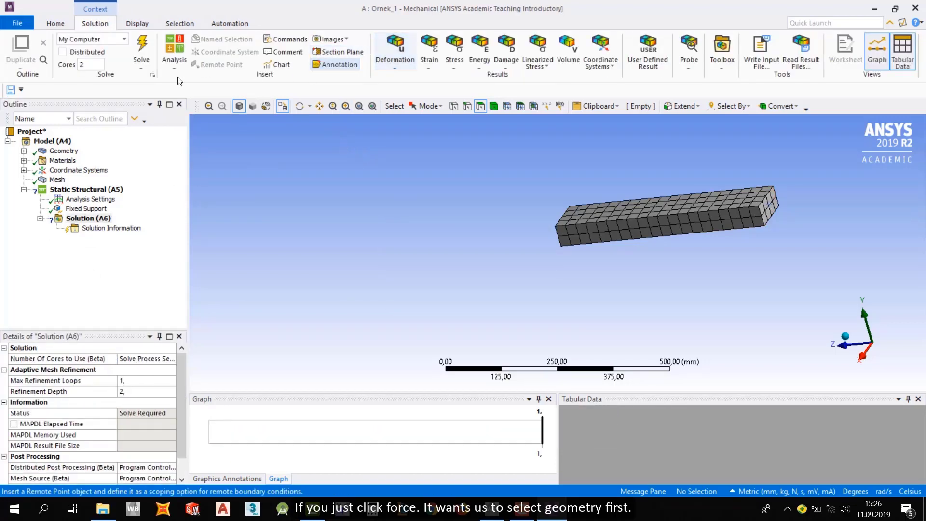
Insert a new Force and apply it to the beam's free end face.
left_click(85, 189)
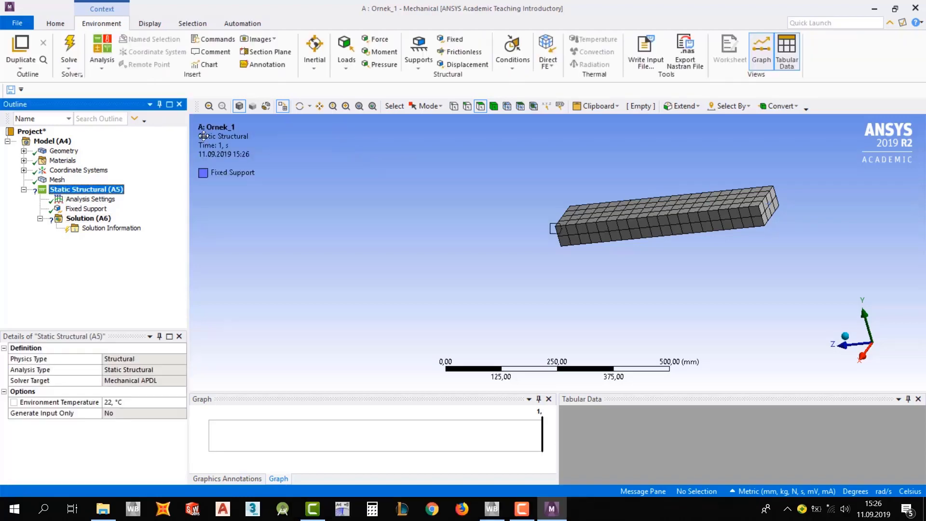
left_click(379, 39)
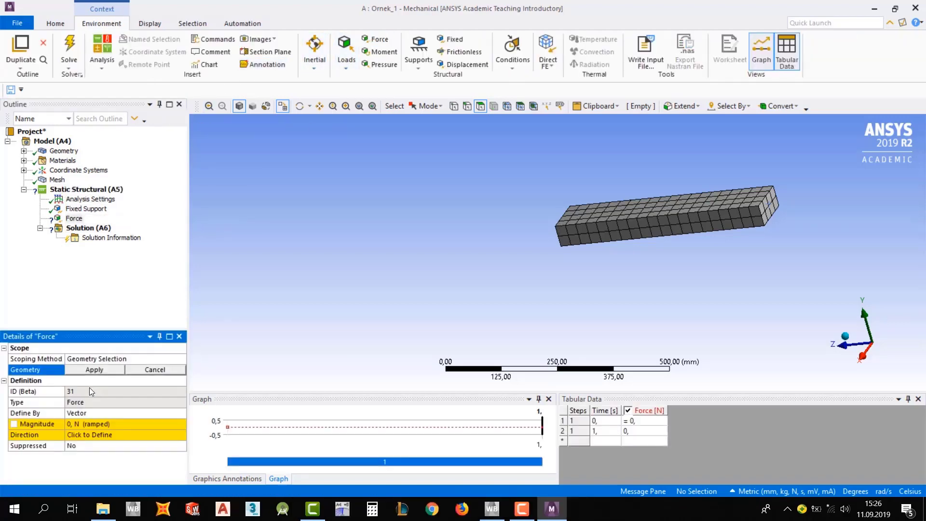
left_click(767, 209)
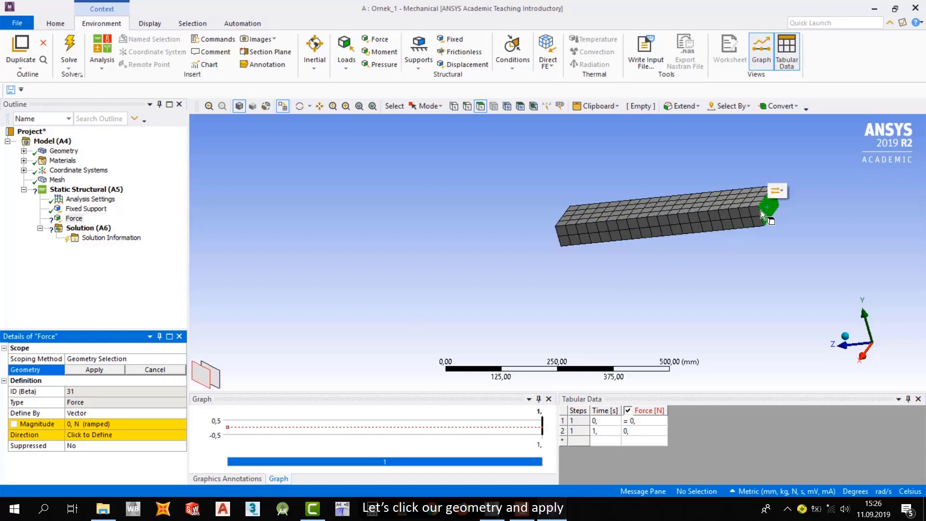
left_click(107, 370)
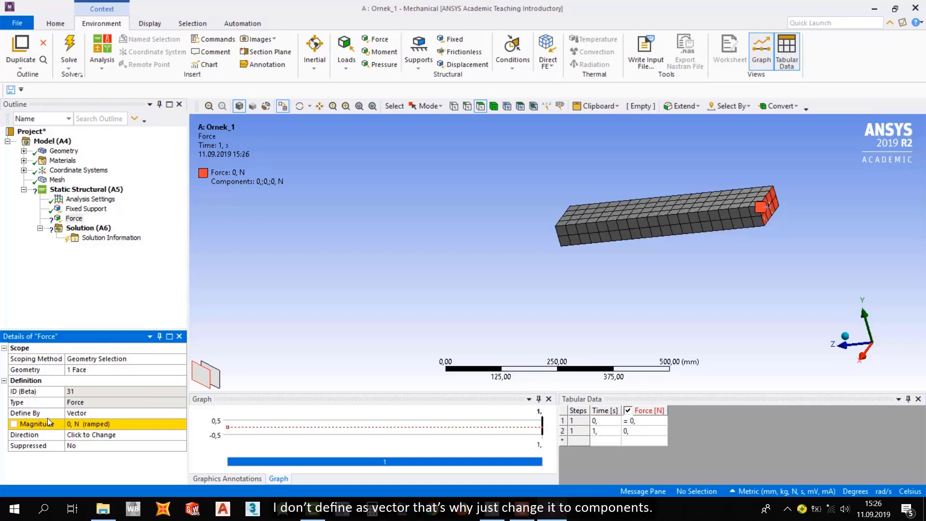
Define the Force by Components with a Z component of -50000 N.
left_click(91, 413)
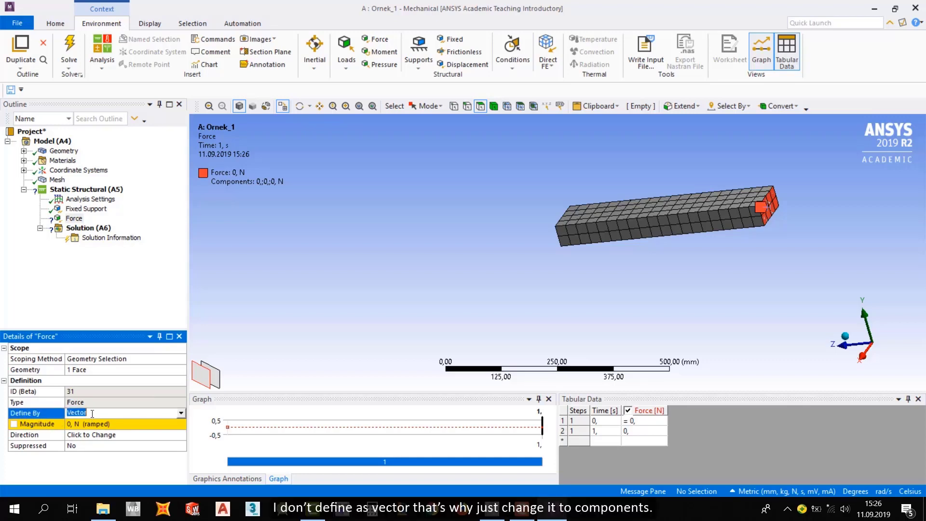
left_click(181, 412)
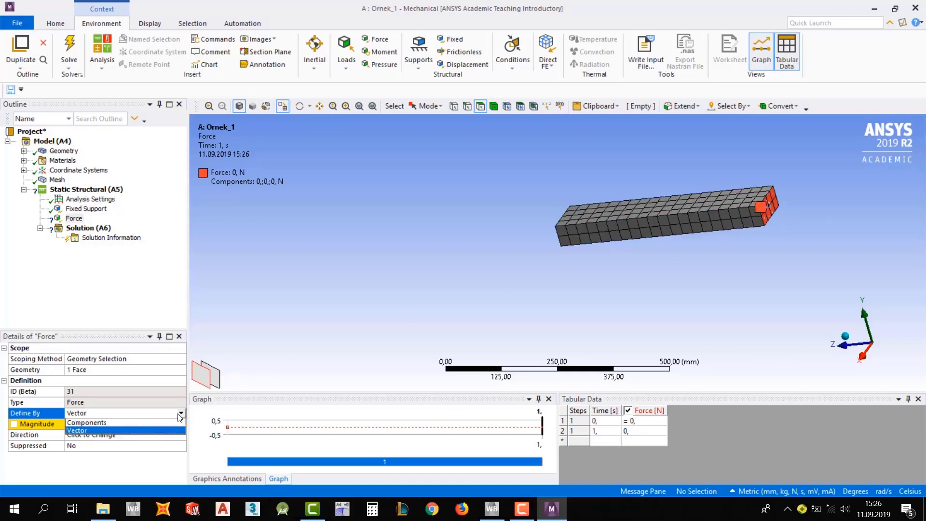
left_click(77, 424)
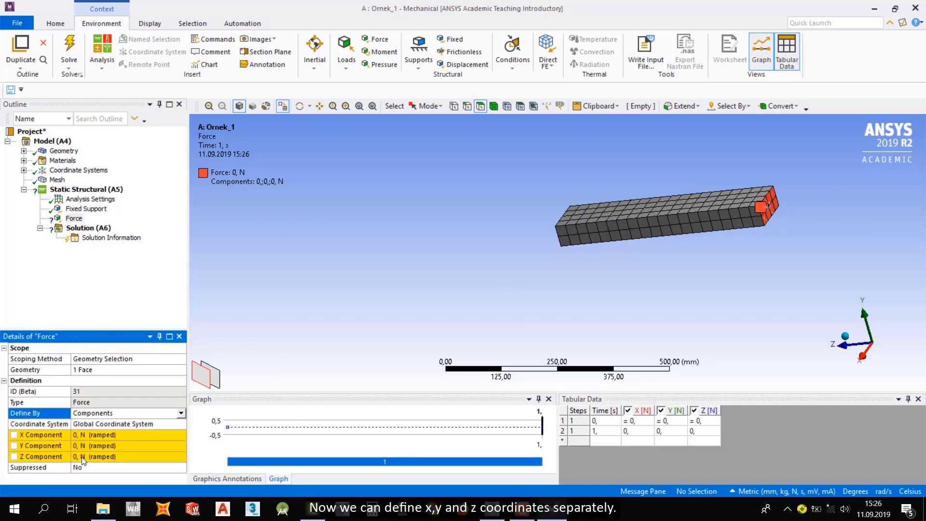
left_click(82, 456)
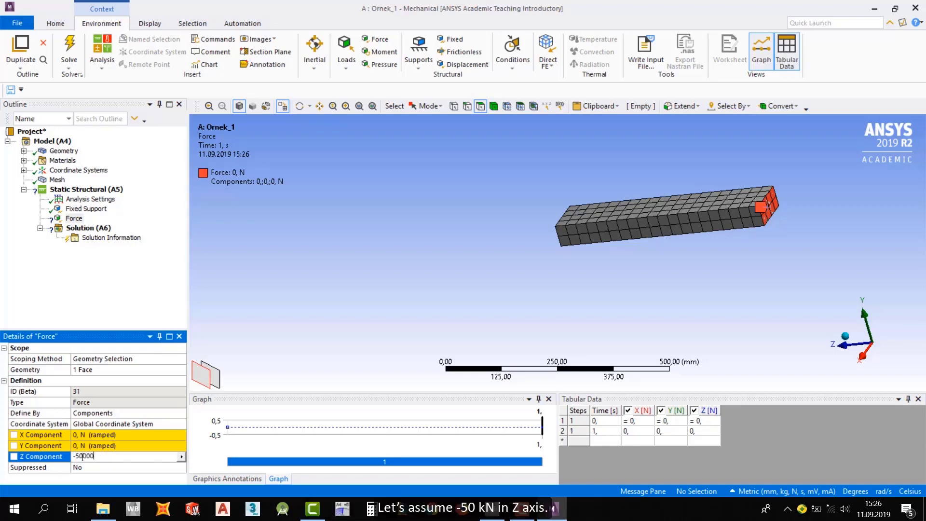
type("-50000")
key("Return")
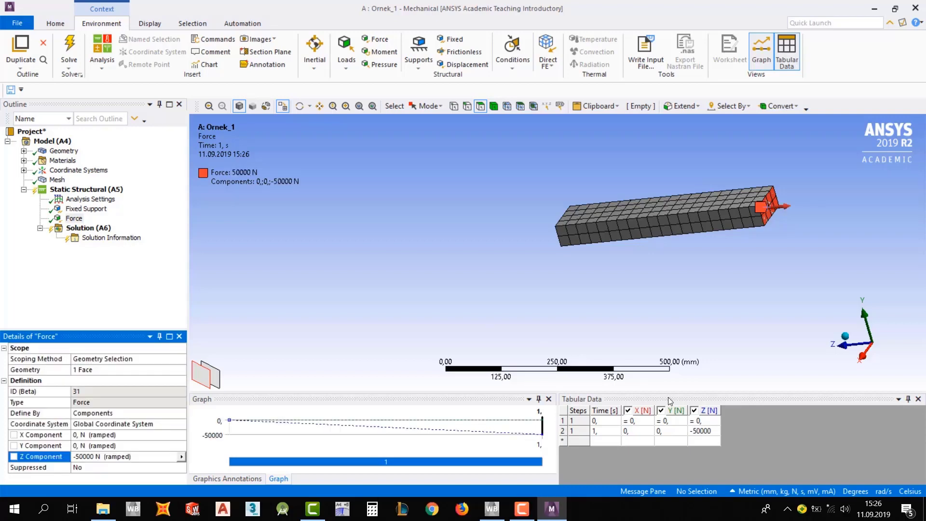
left_click(848, 346)
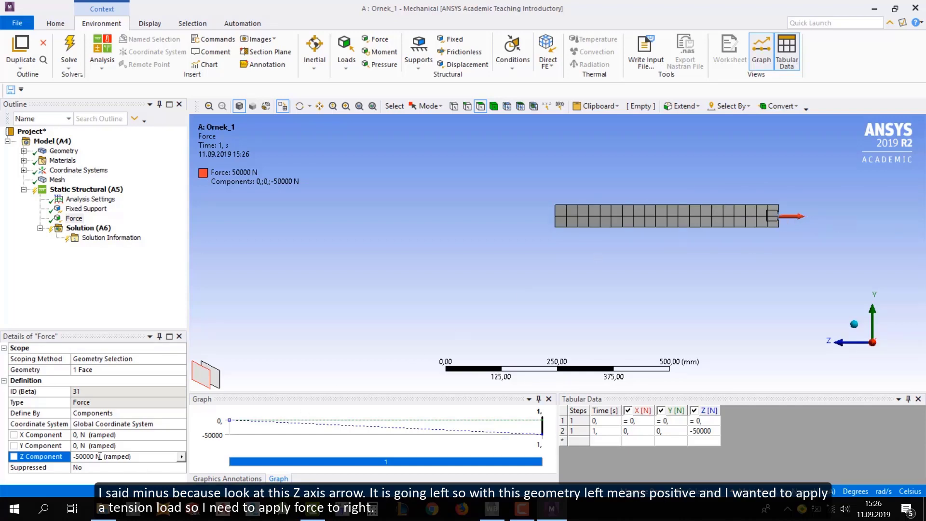
Try a Z component of 50000 N, then revert it to -50000 N.
left_click(82, 456)
type("50")
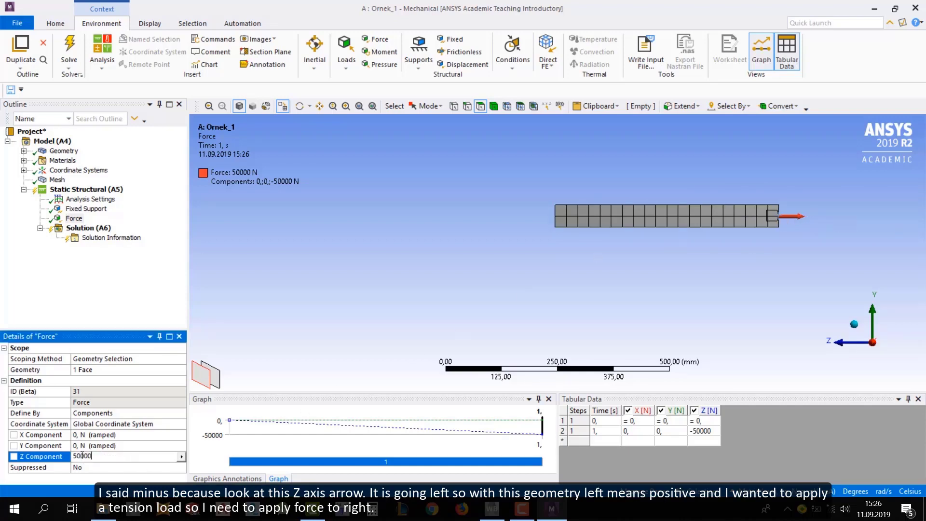
type("000")
key("Return")
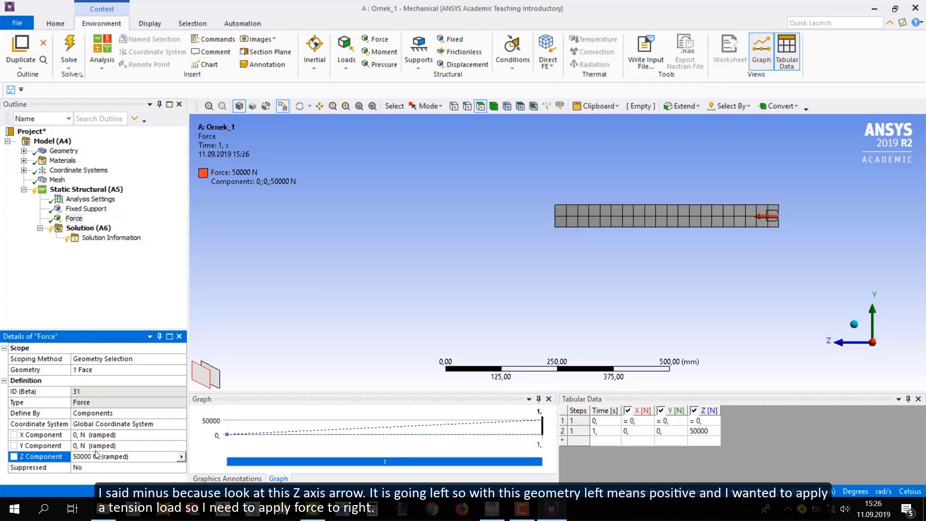
left_click(95, 456)
double_click(78, 456)
left_click(74, 456)
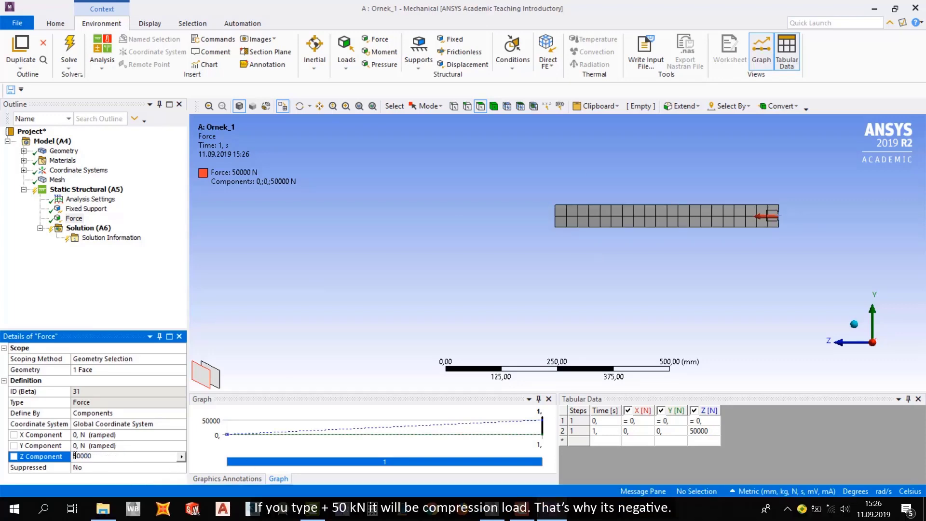
type("-")
key("Return")
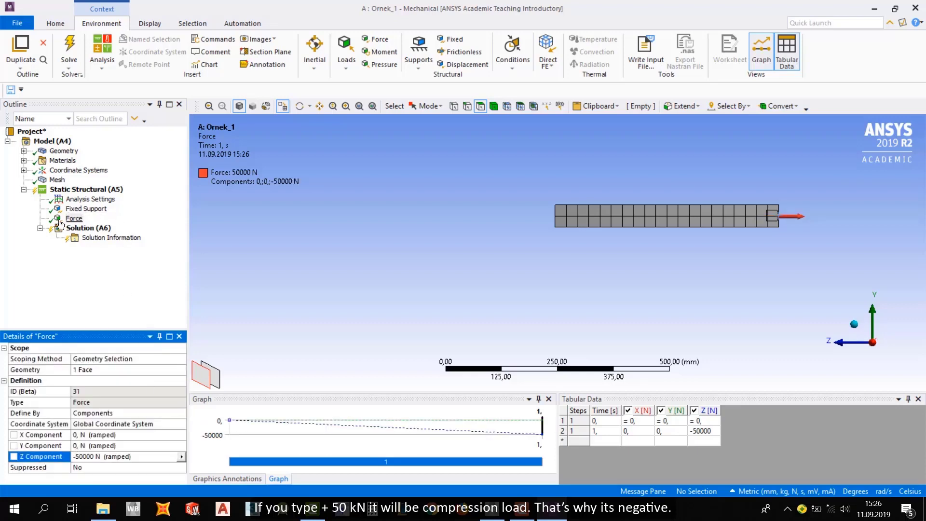
middle_click_drag(688, 206, 668, 240)
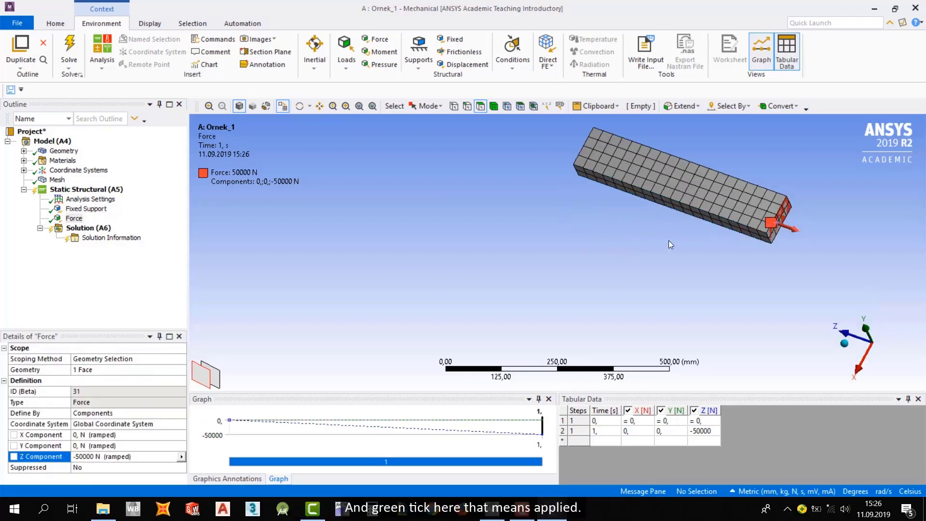
left_click(647, 163)
right_click(676, 167)
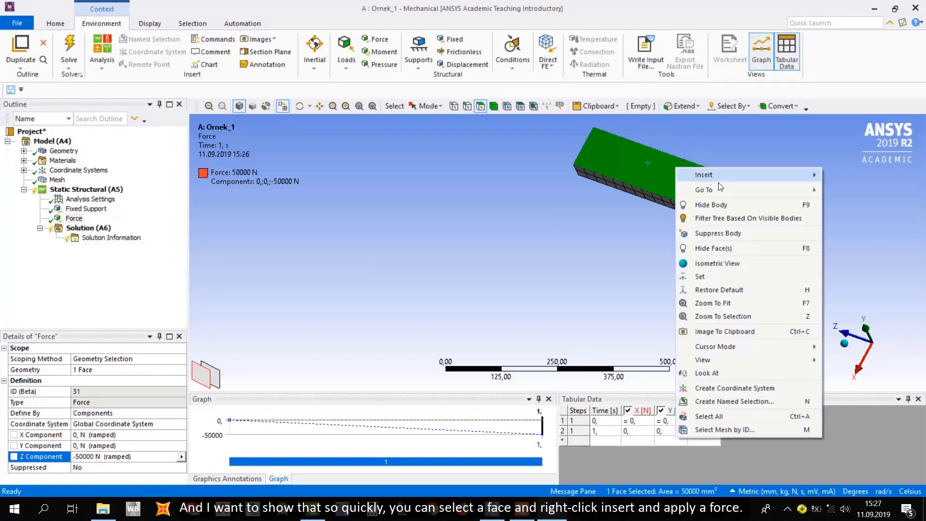
mouse_move(783, 169)
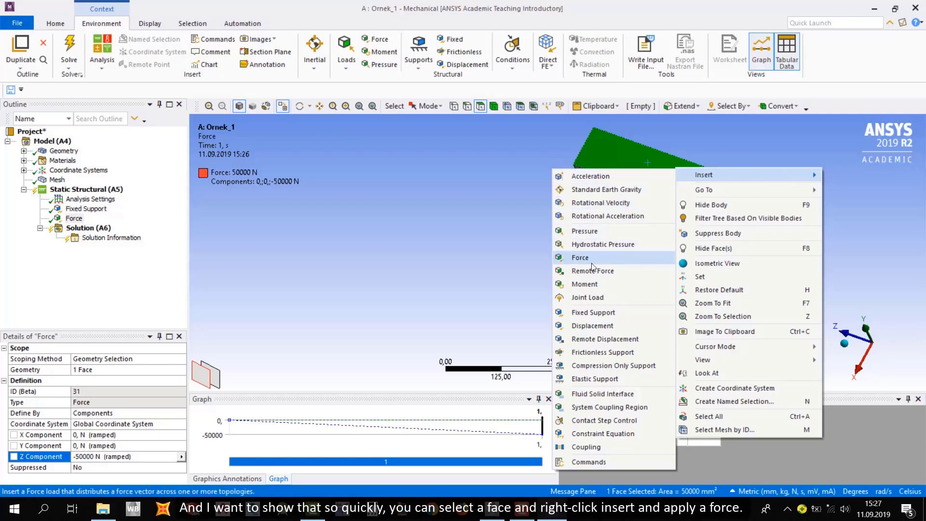
left_click(400, 201)
middle_click_drag(555, 176, 543, 228)
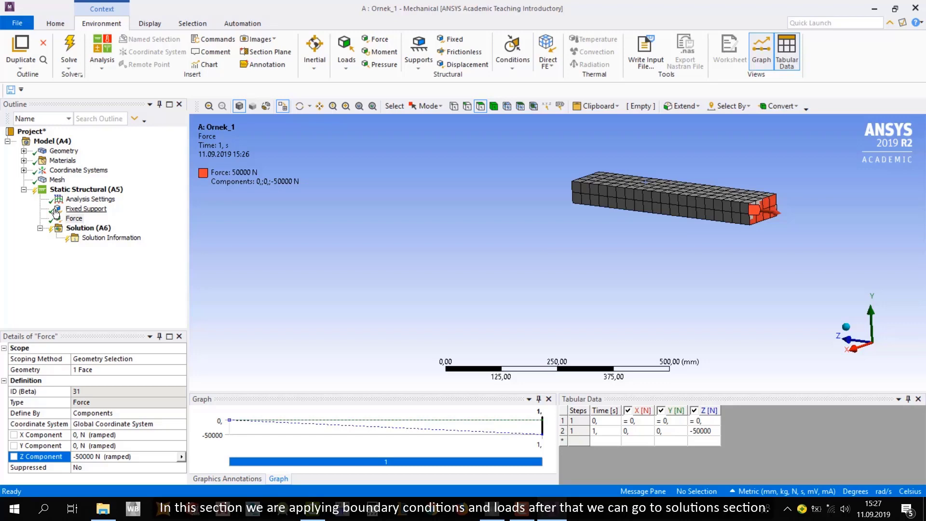
Solve Static Structural (A5) and select the finished Solution (A6).
left_click(71, 230)
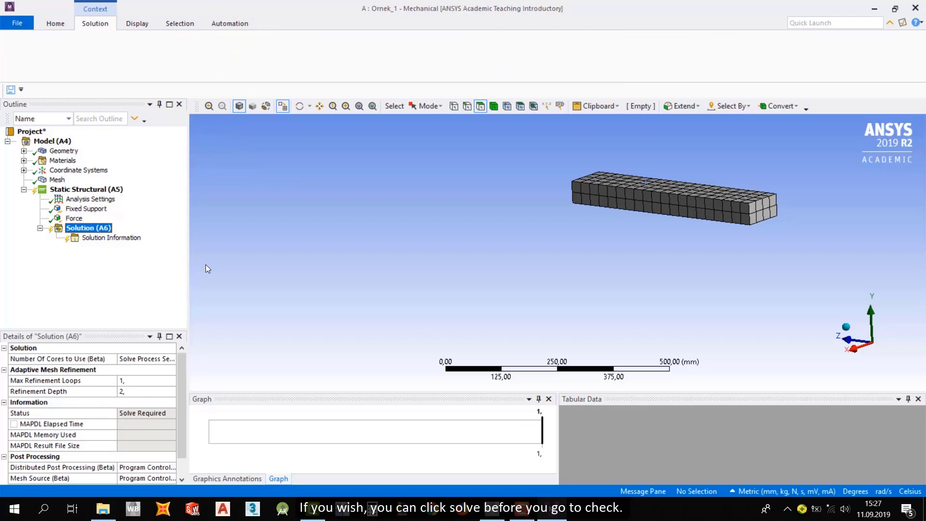
left_click(87, 190)
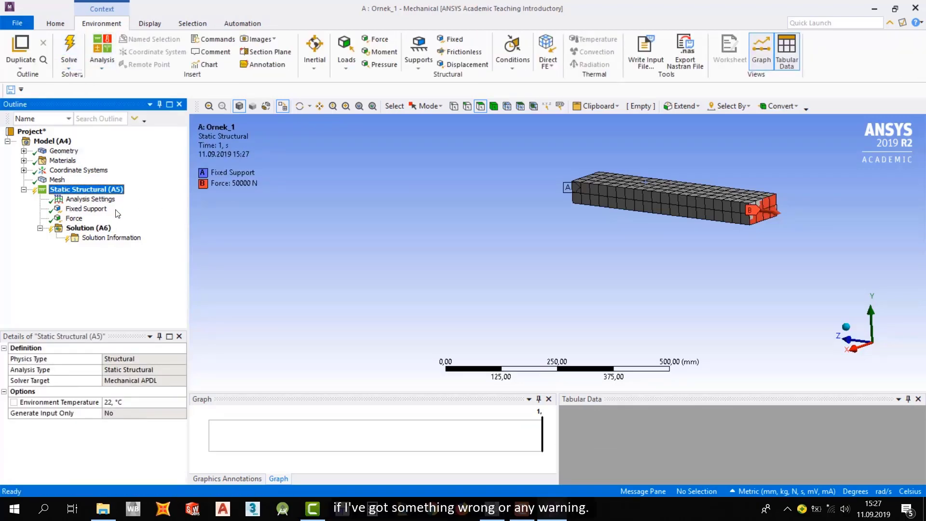
left_click(69, 44)
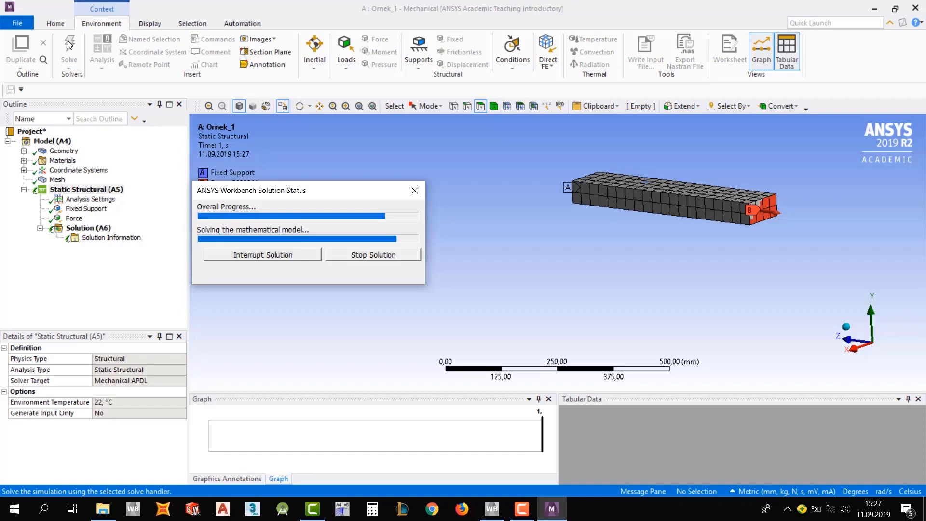
left_click(96, 228)
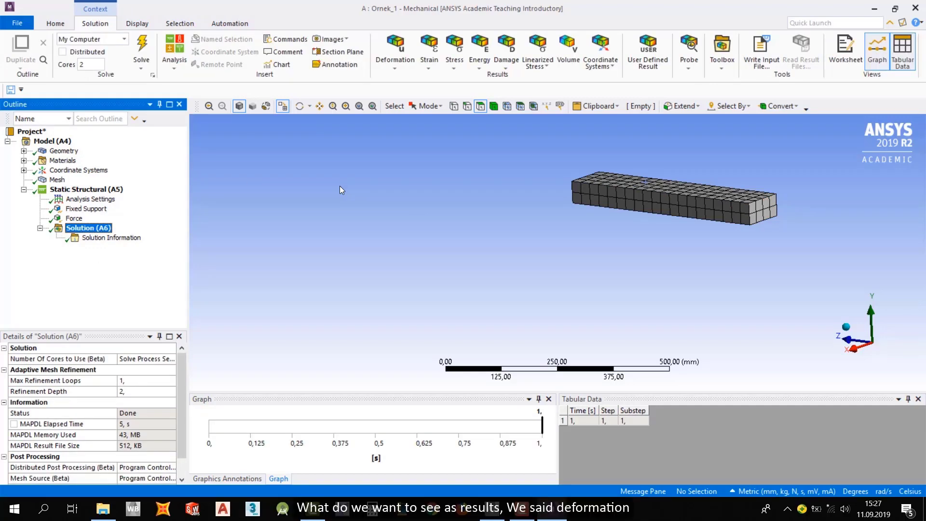
Insert Total Deformation and Equivalent (von-Mises) Stress results, then solve.
left_click(395, 65)
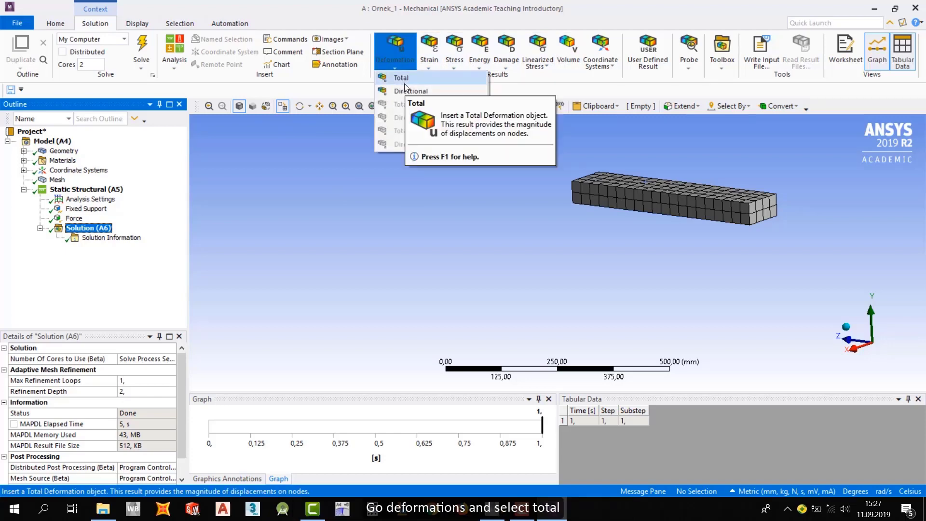
left_click(407, 78)
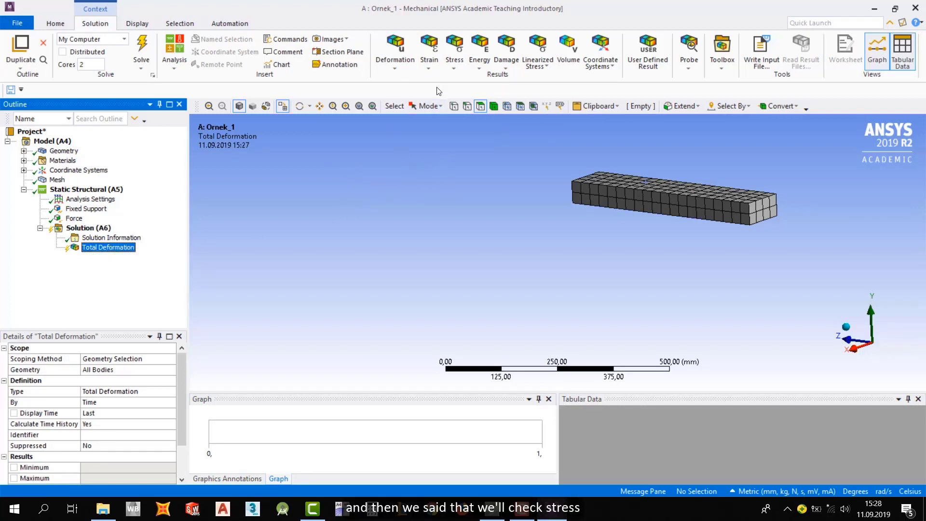
left_click(456, 68)
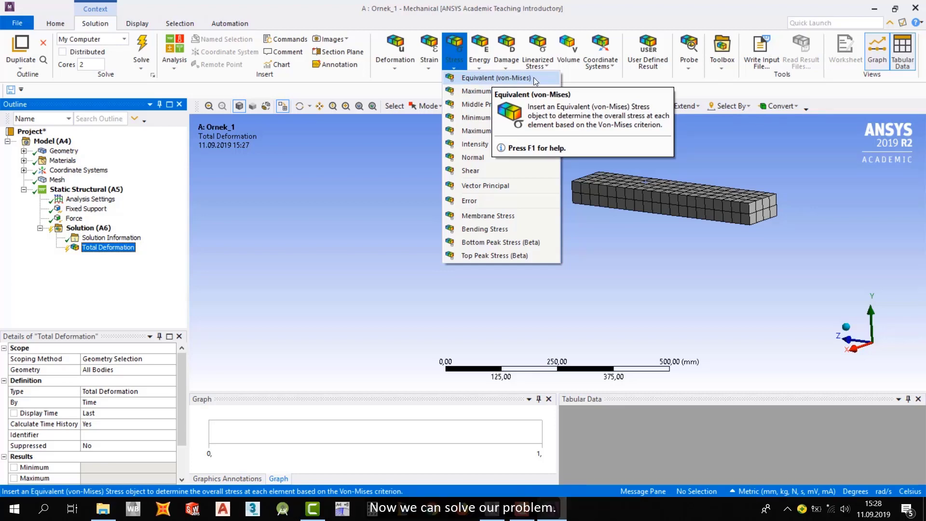
left_click(481, 77)
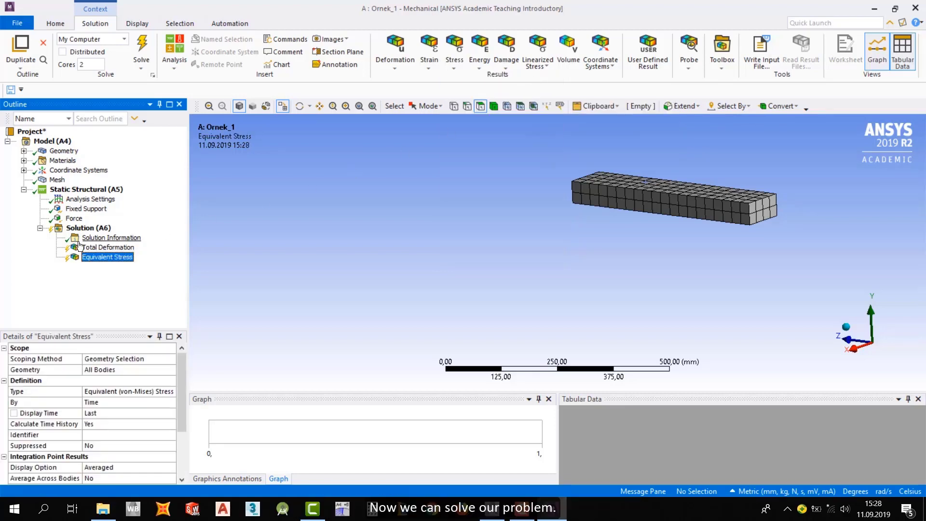
left_click(142, 49)
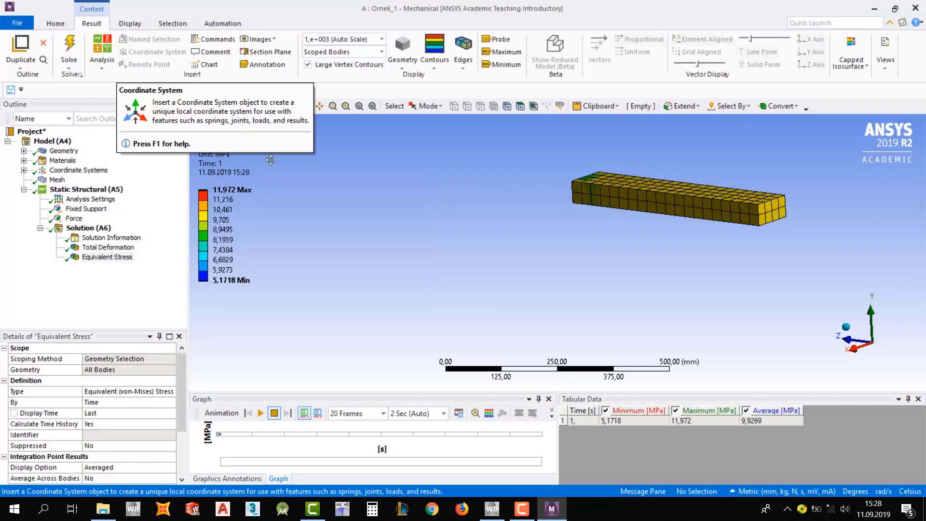
Display the Total Deformation result and inspect the legend's editable values.
mouse_move(667, 193)
left_mouse_down()
mouse_move(759, 158)
mouse_move(664, 185)
left_mouse_up()
left_click(100, 248)
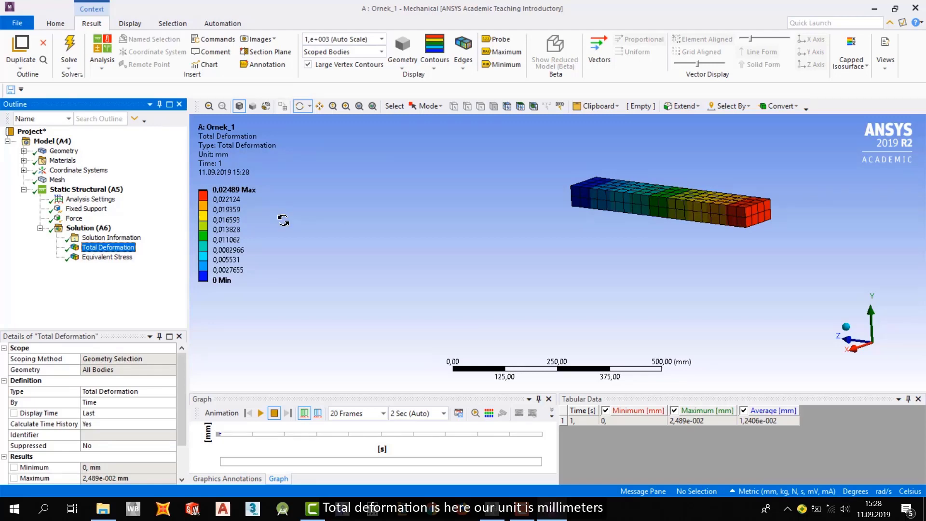
left_click(226, 189)
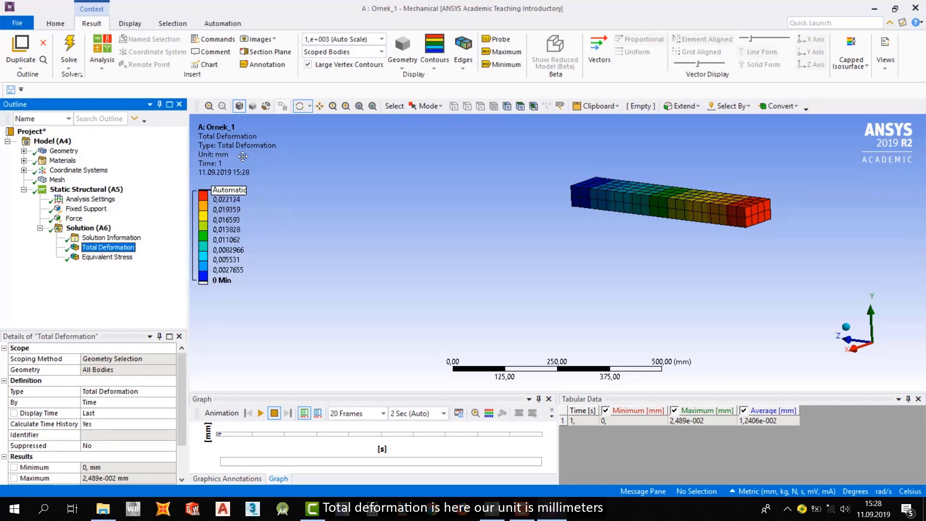
left_click(274, 204)
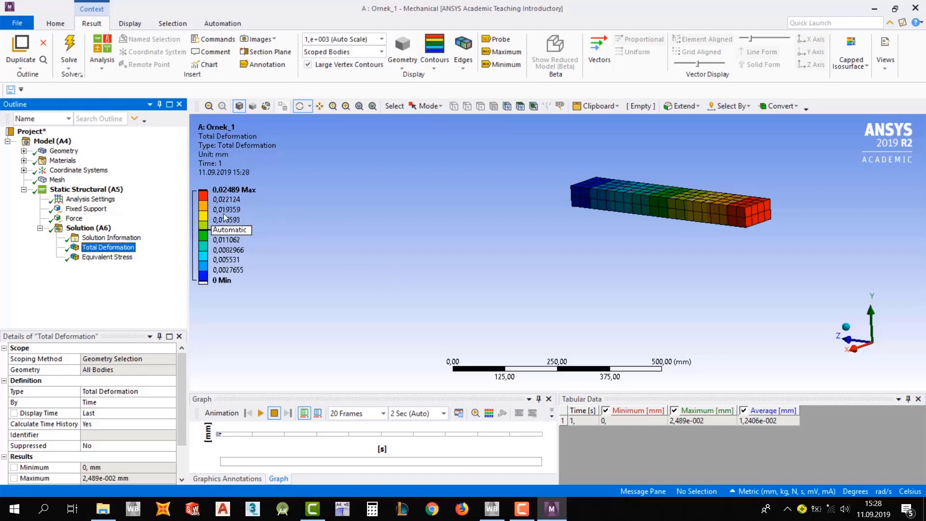
left_click(203, 202)
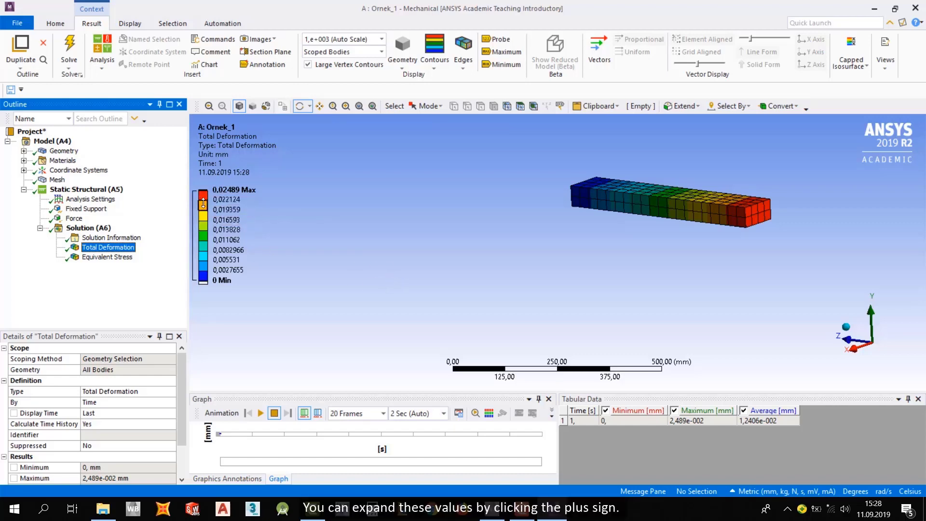
left_click(204, 206)
Adjust the legend's contour bands up and down, ending at 11 bands.
left_click(193, 200)
left_click(193, 200)
left_click(193, 201)
left_click(194, 200)
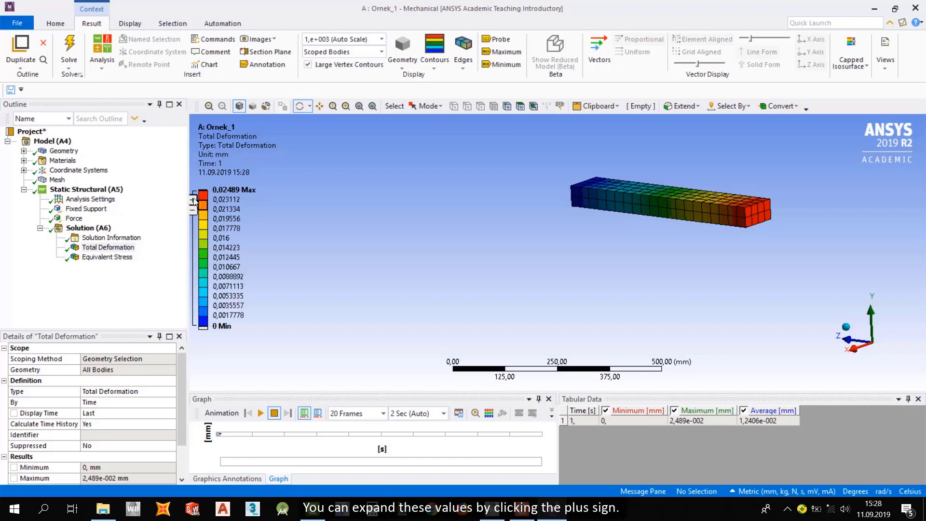
left_click(193, 209)
left_click(193, 210)
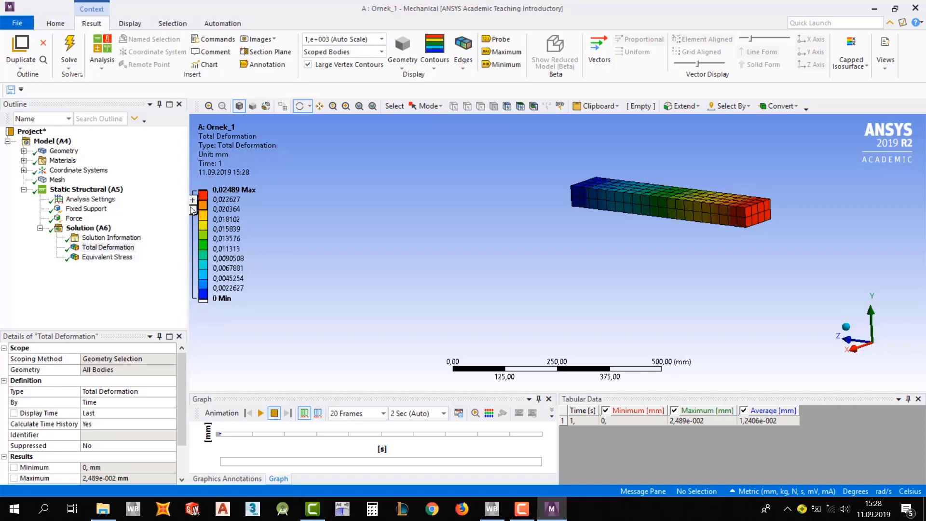
left_click(192, 210)
left_click(193, 210)
left_click(192, 210)
left_click(192, 210)
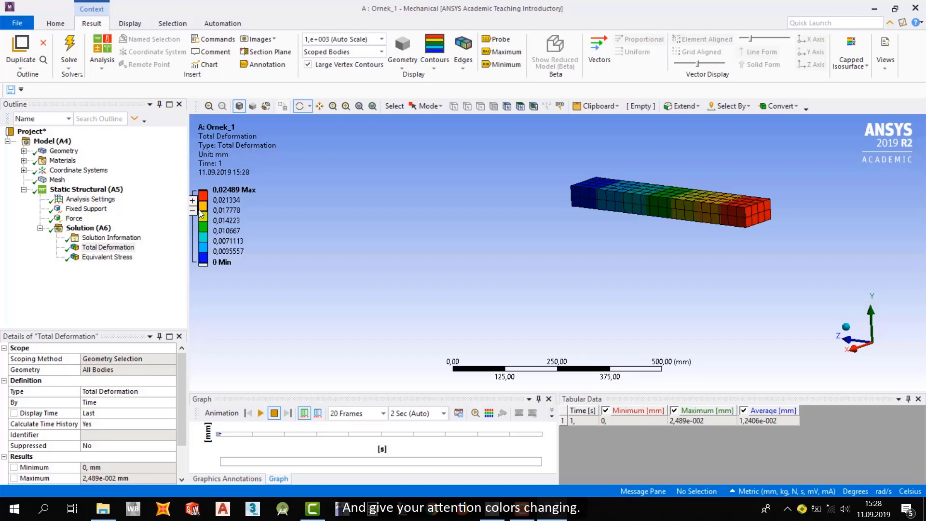
left_click(193, 200)
left_click(192, 200)
left_click(192, 200)
left_click(192, 200)
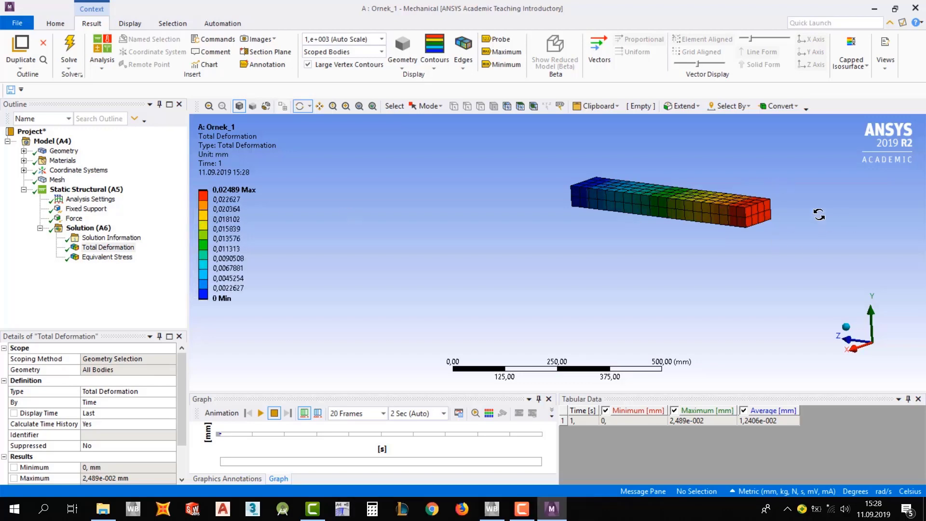
Play the Total Deformation animation with the beam viewed along the X axis.
right_click_drag(561, 144, 801, 235)
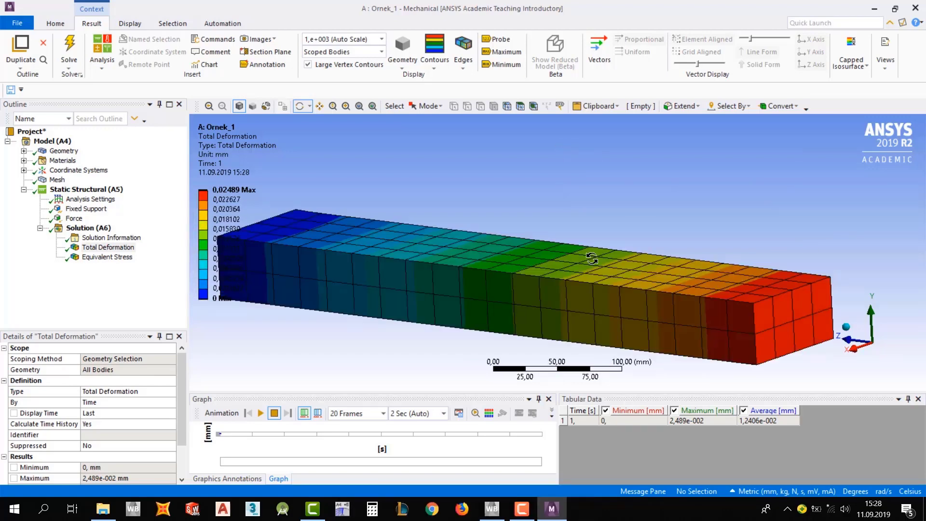
key("F7")
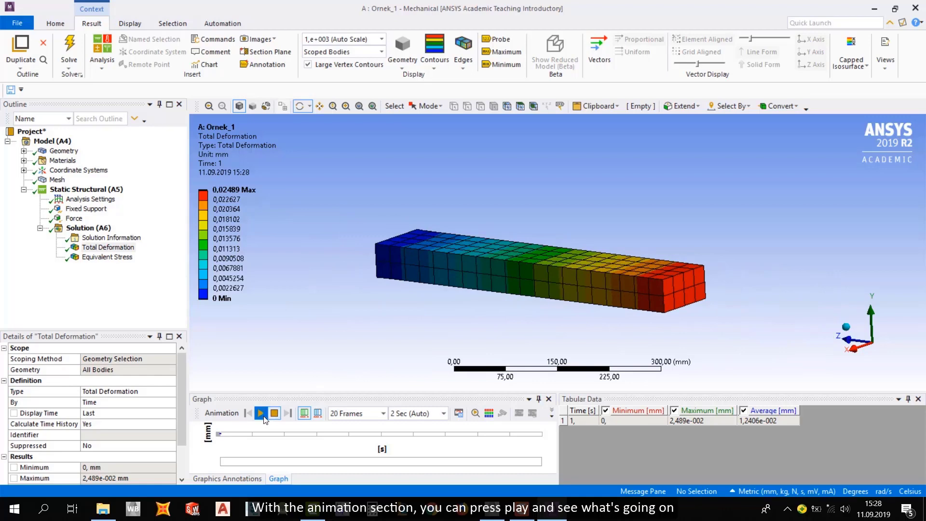
left_click(263, 415)
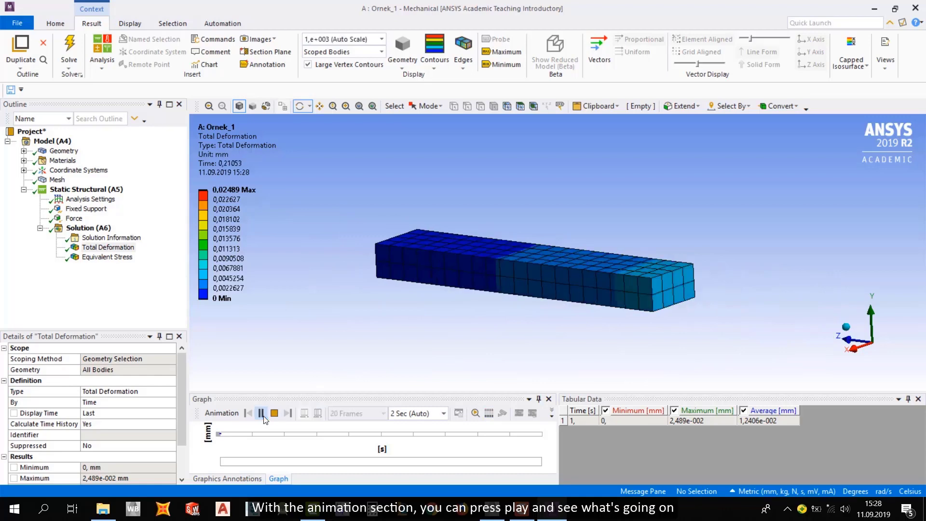
left_click(851, 337)
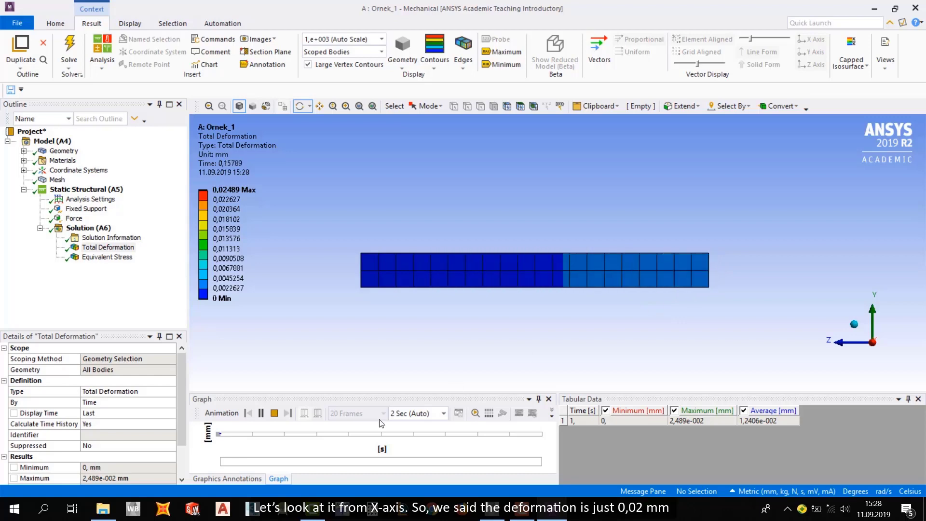
left_click(274, 412)
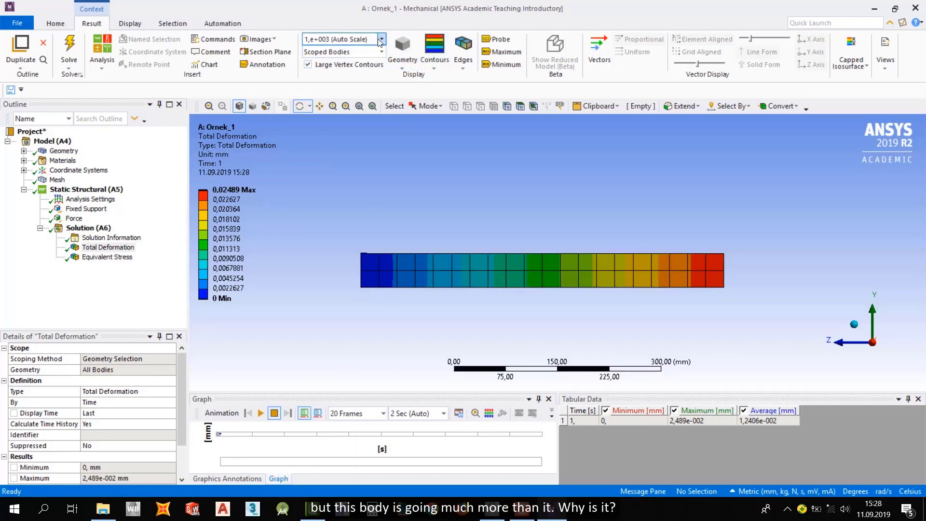
Switch the deformation scale to 1.0 (True Scale) and replay the animation.
left_click(380, 40)
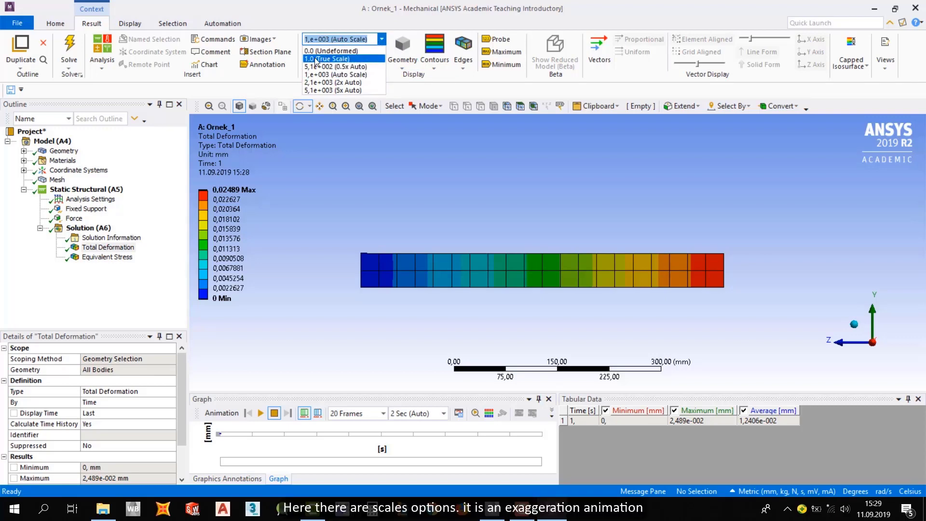
left_click(351, 58)
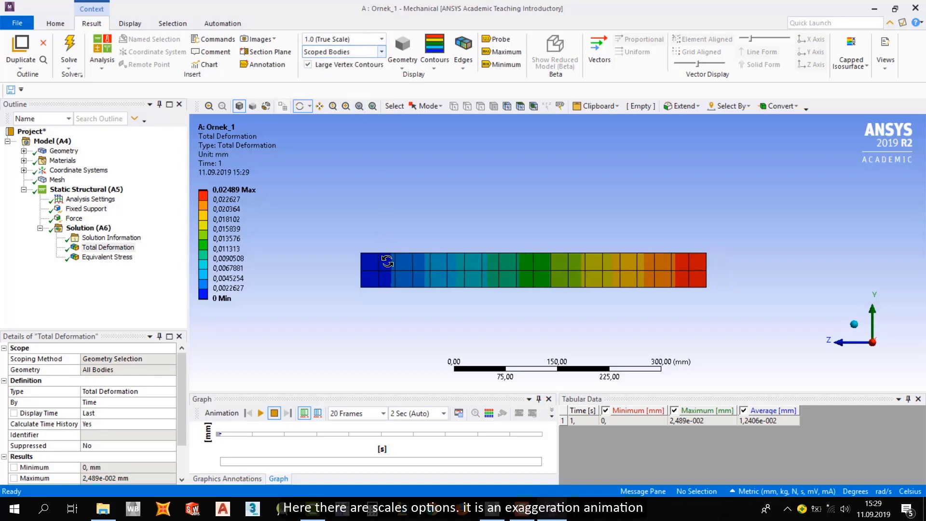
left_click(260, 415)
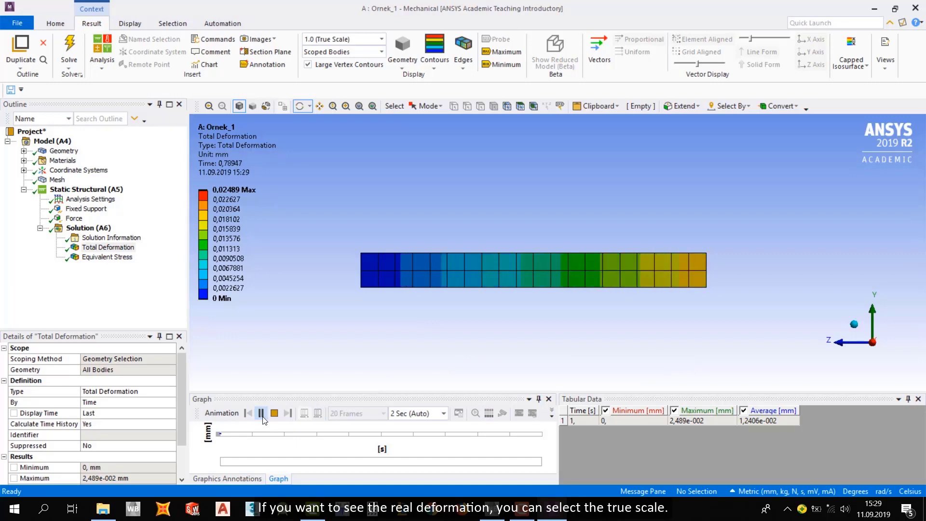
left_click(273, 413)
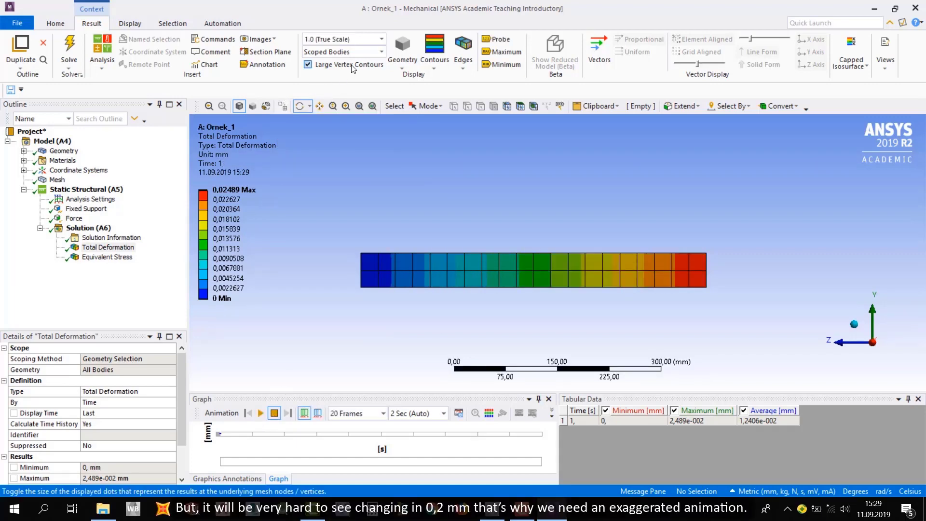
Return to Auto Scale and replay the exaggerated deformation animation.
left_click(381, 39)
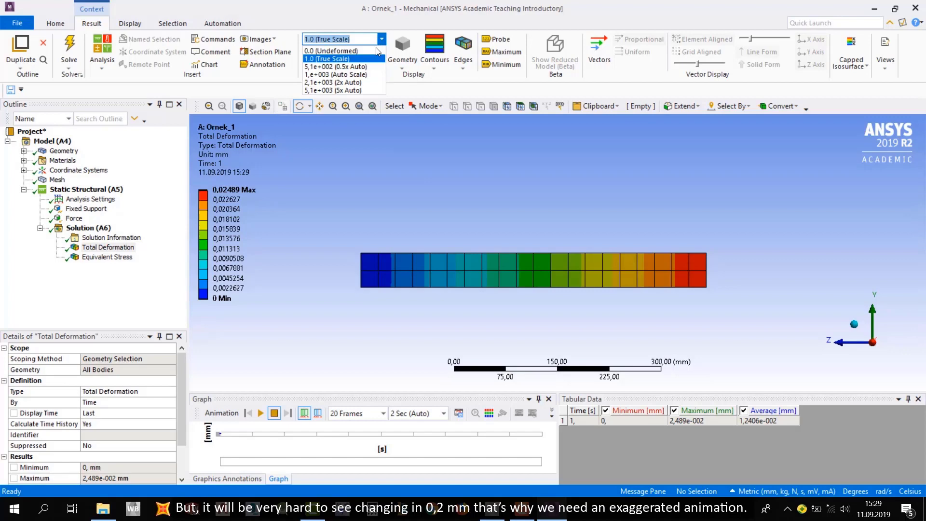
left_click(367, 74)
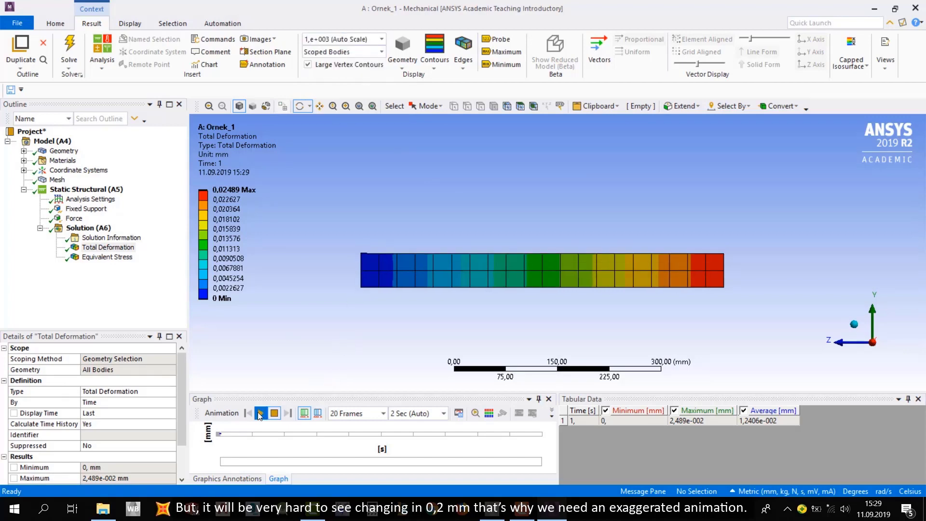
left_click(260, 413)
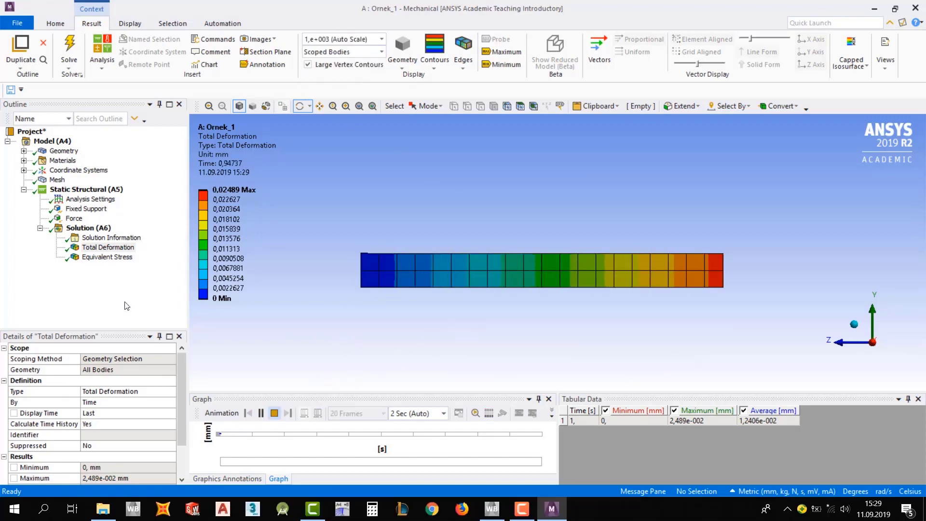
left_click(399, 331)
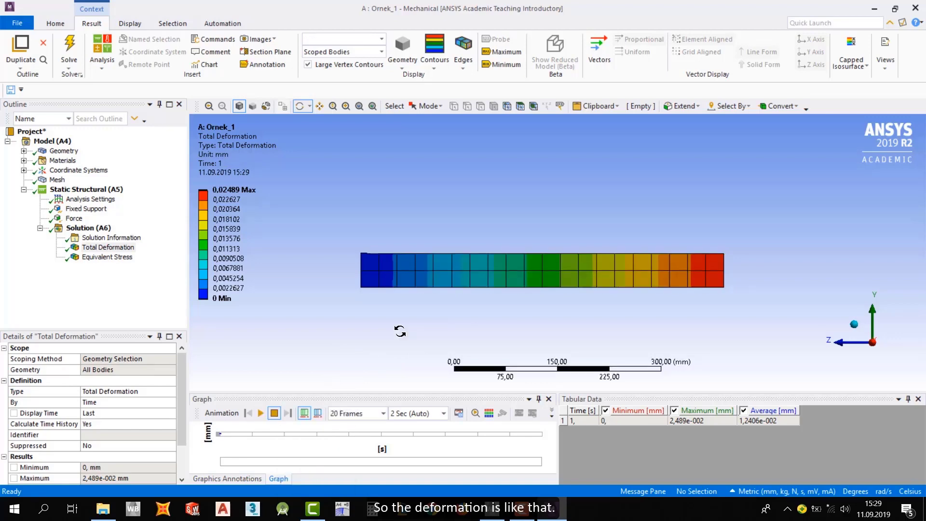
left_click_drag(400, 330, 413, 283)
Show the maximum and minimum deformation markers on the beam.
left_click_drag(442, 232, 446, 242)
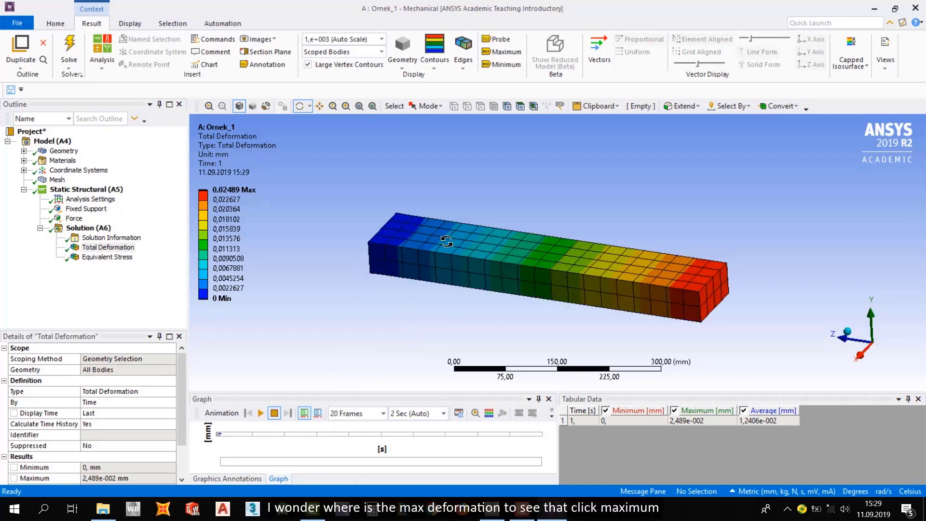
left_click(499, 54)
left_click_drag(660, 314, 694, 300)
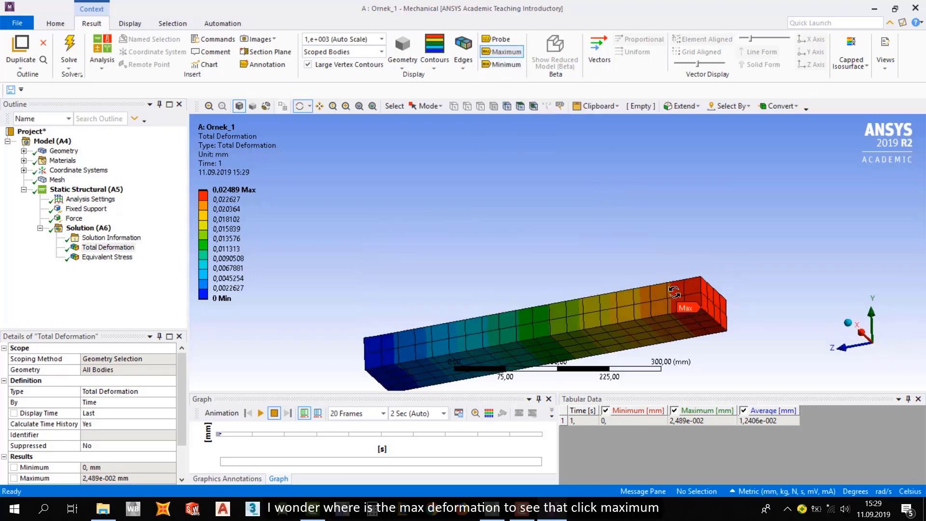
left_click(489, 63)
left_click_drag(473, 242, 404, 285)
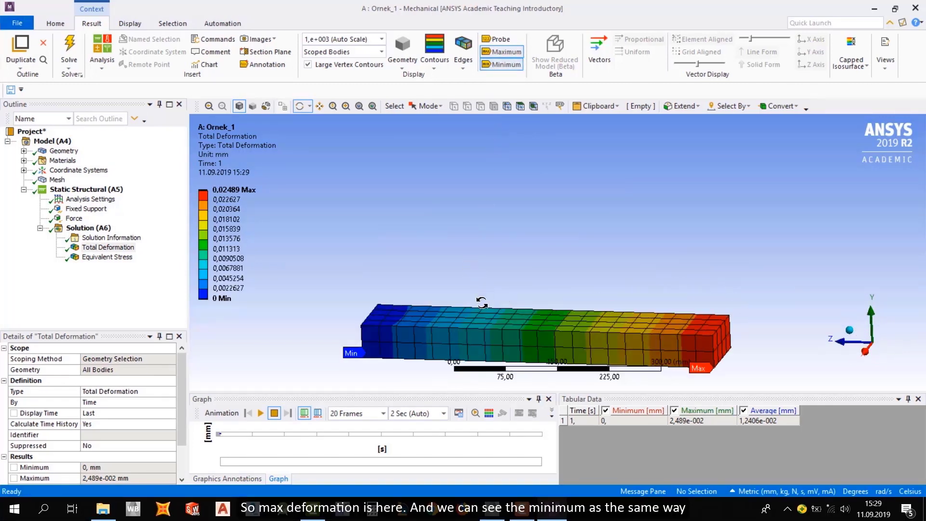
Probe three deformation values on the beam: 2,1917e-002, 1,1445e-002 and 1,7117e-002.
left_click(496, 41)
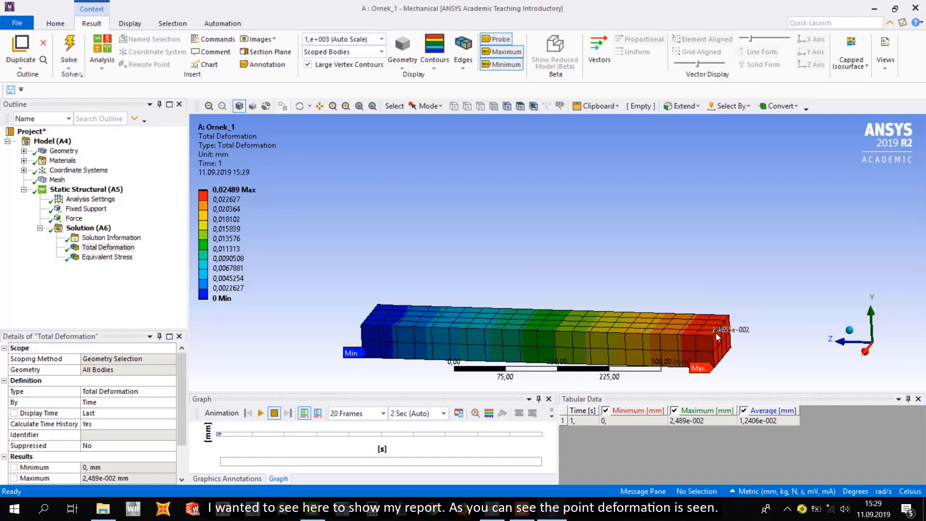
left_click(672, 338)
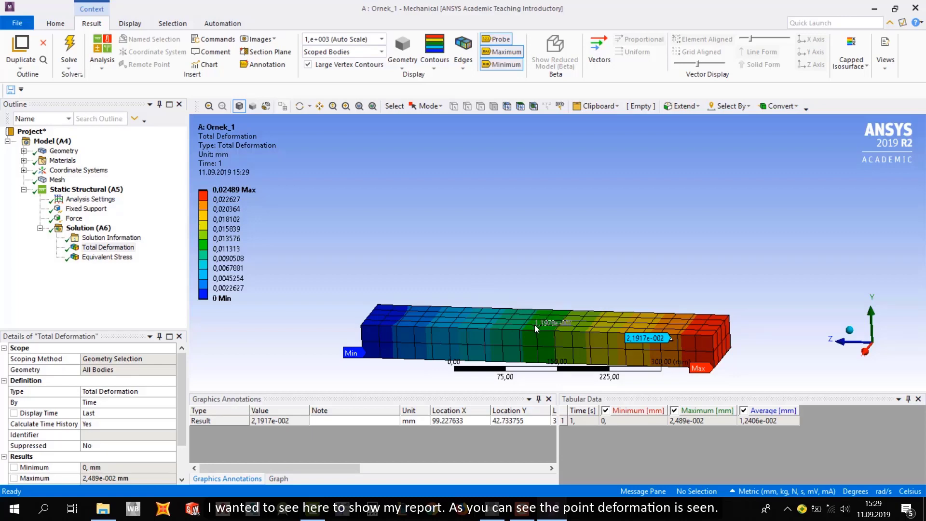
left_click(524, 340)
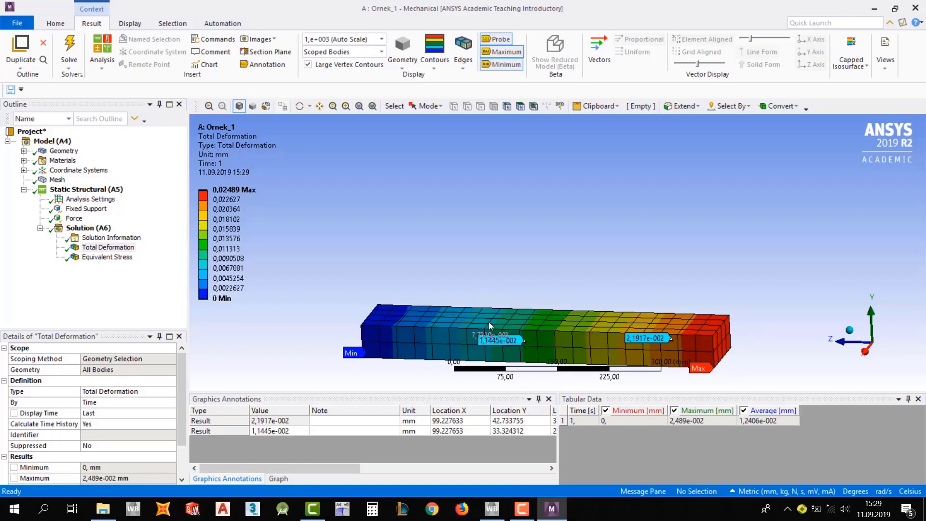
middle_click_drag(490, 326, 496, 233)
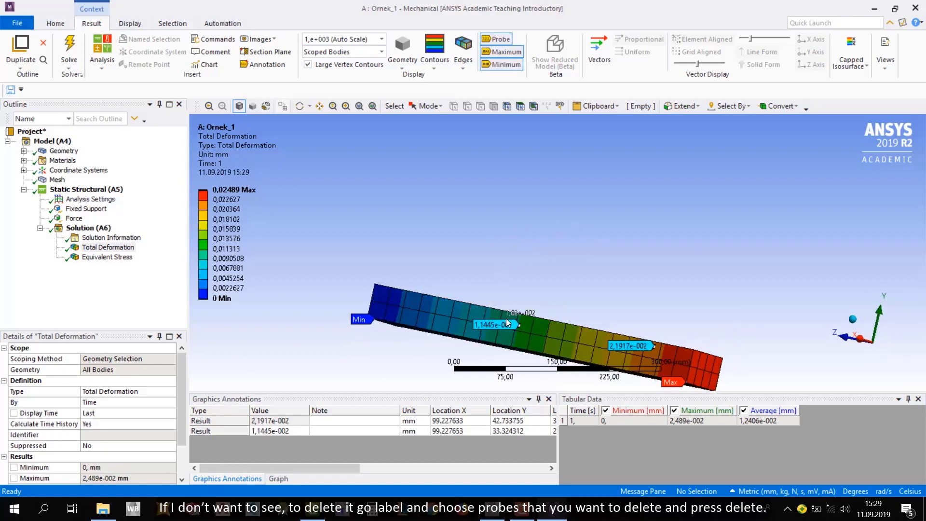
middle_click_drag(730, 305, 678, 321)
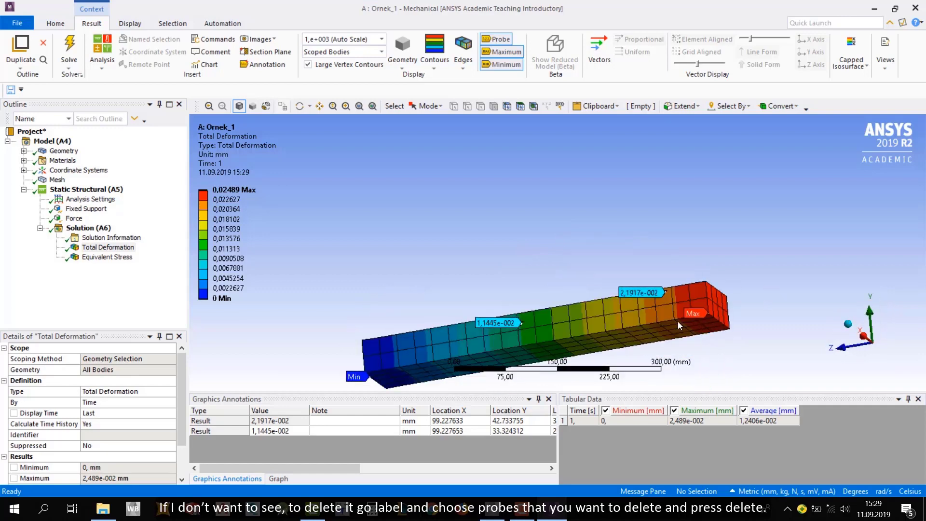
left_click(600, 323)
middle_click_drag(629, 204, 632, 217)
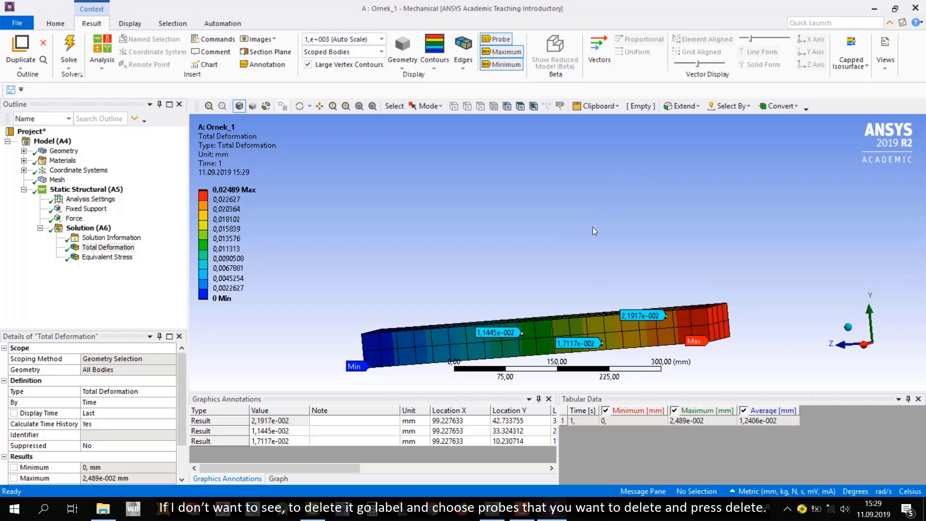
Delete the three probe labels in Label mode.
left_click(559, 107)
left_click(493, 334)
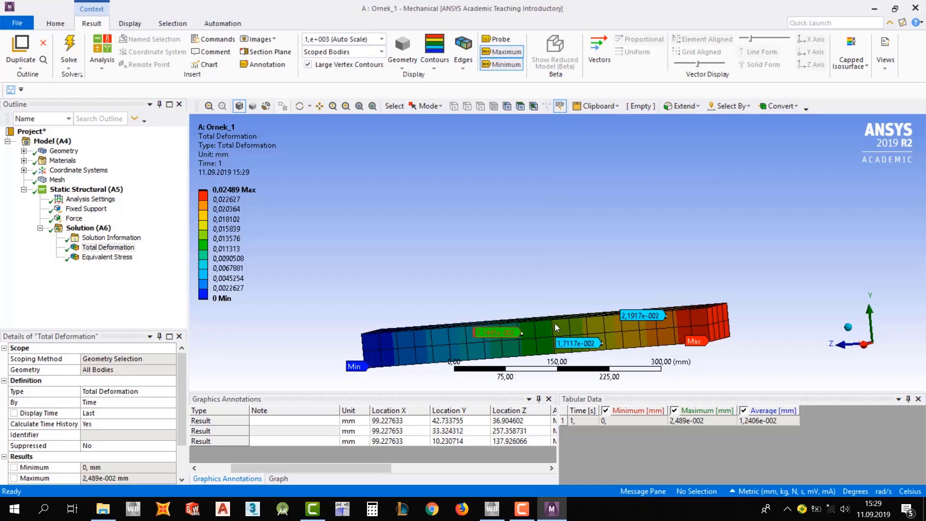
key("Delete")
left_click(576, 344)
key("Delete")
left_click(635, 315)
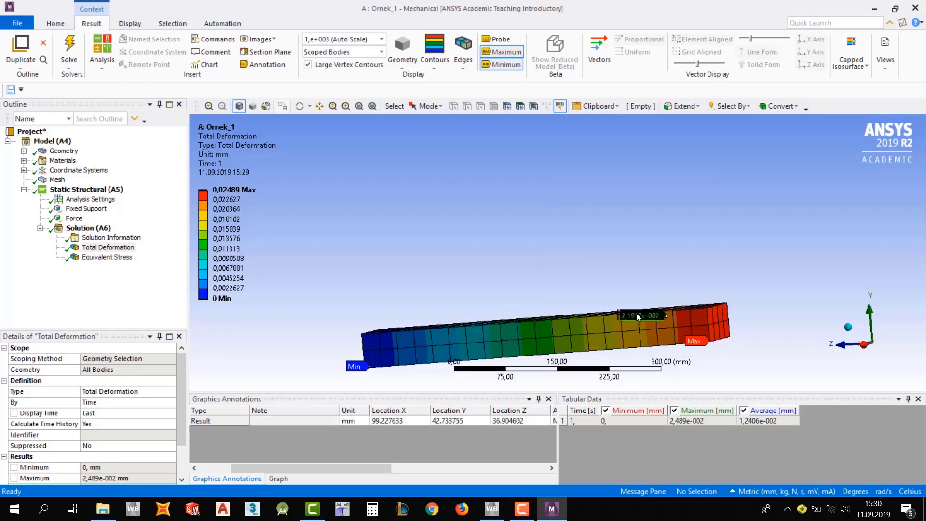
key("Delete")
Hide the Max/Min markers and switch back to Single Select mode.
left_click(502, 51)
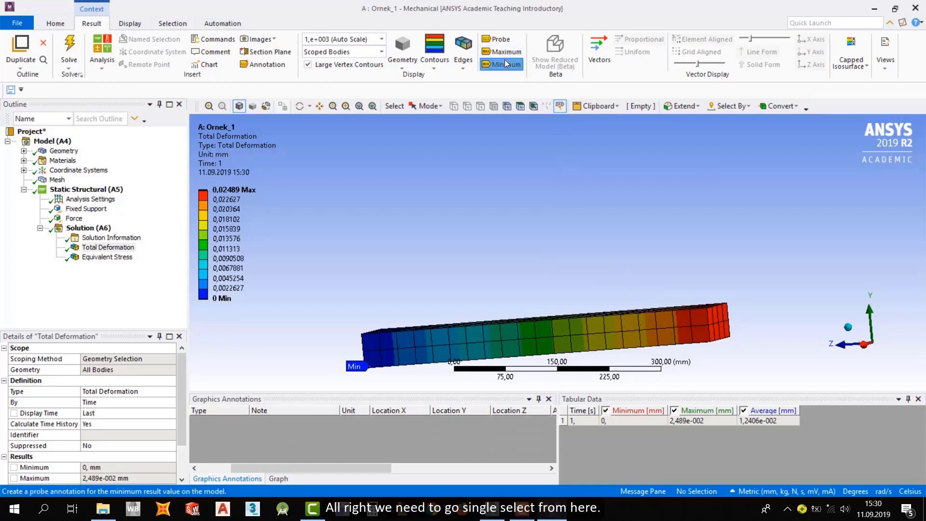
left_click(503, 64)
left_click(423, 109)
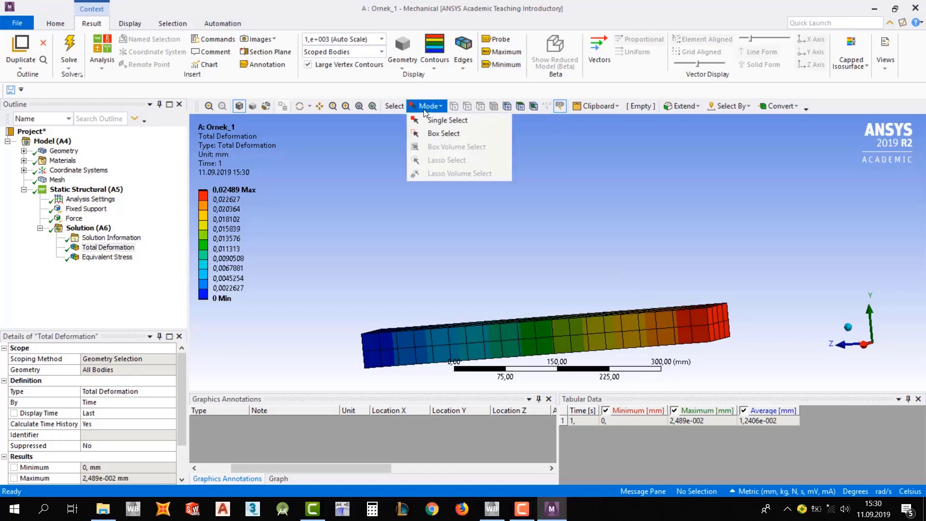
left_click(425, 120)
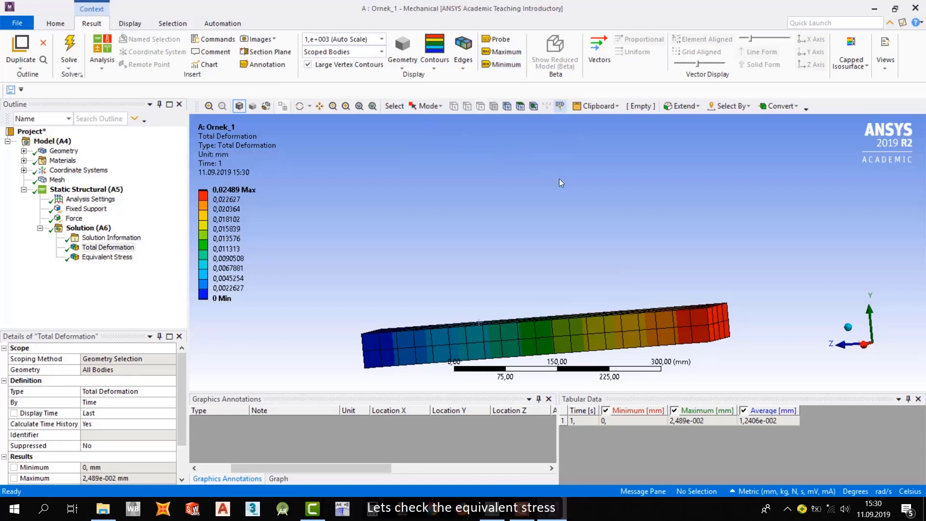
Look over the Equivalent Stress plot, then return to the 0–0.02489 mm Total Deformation contour.
left_click(107, 257)
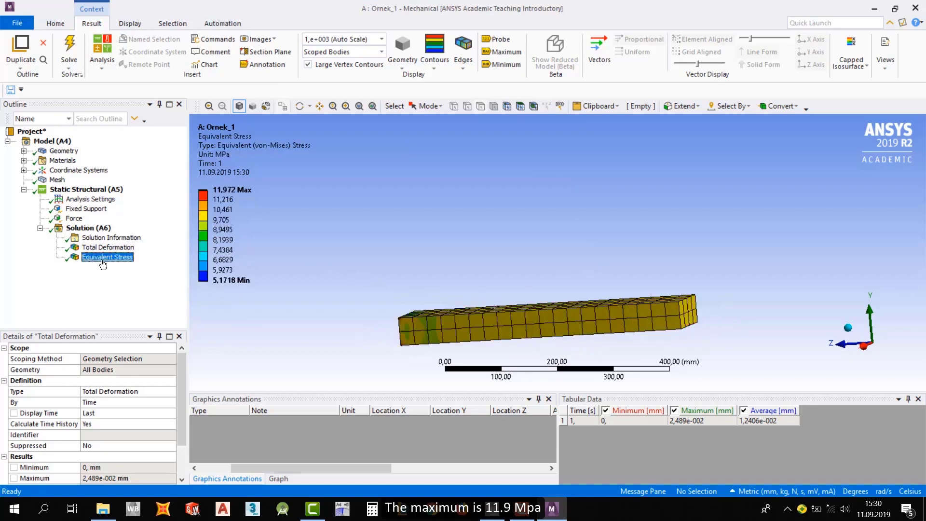
left_click(231, 190)
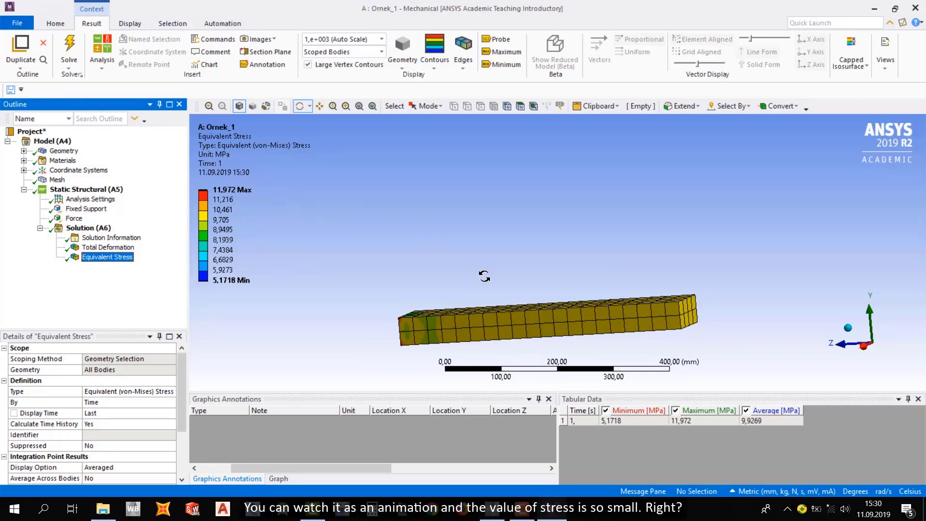
left_click_drag(484, 276, 356, 378)
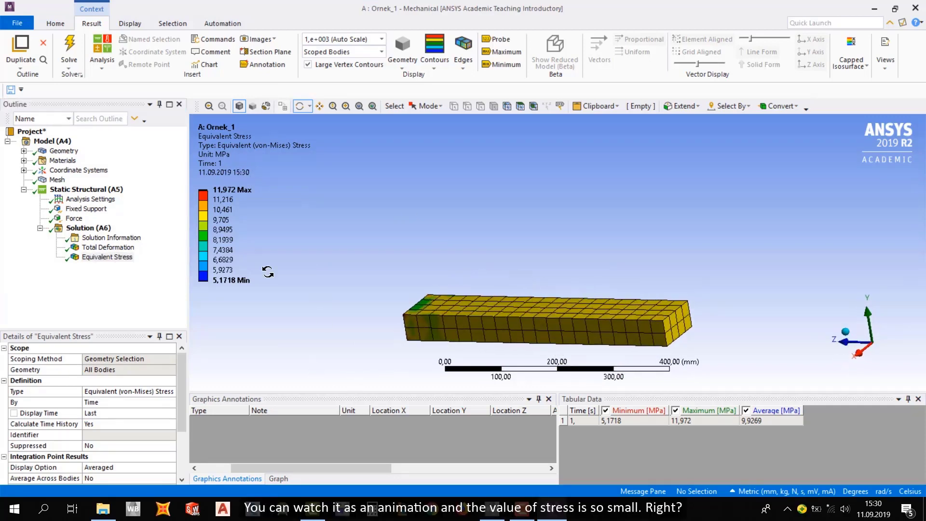
left_click(99, 257)
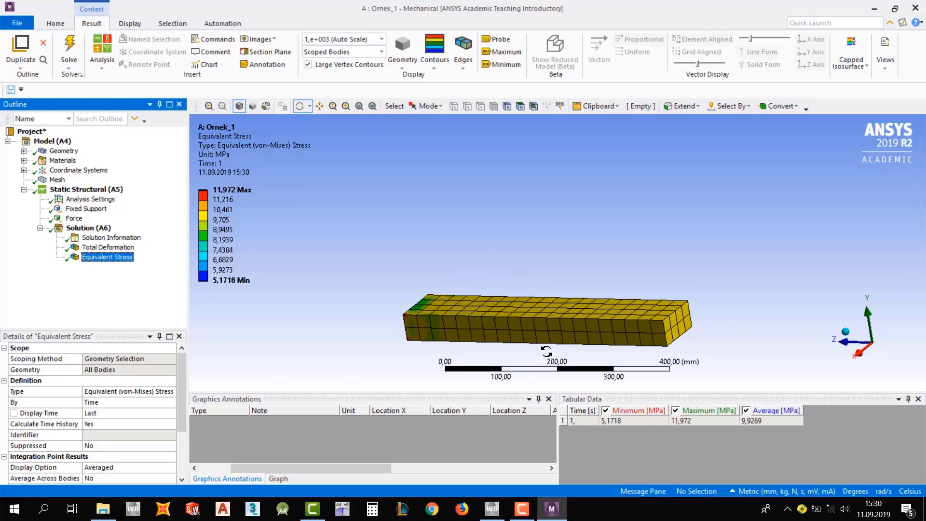
left_click_drag(542, 356, 560, 337)
left_click(110, 248)
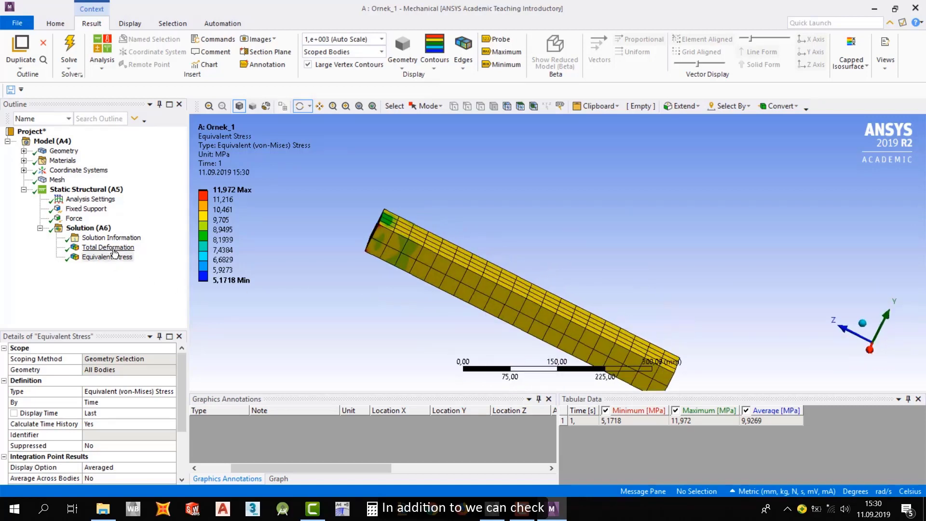
Add a Force Reaction probe under Solution scoped to the Fixed Support.
left_click(93, 229)
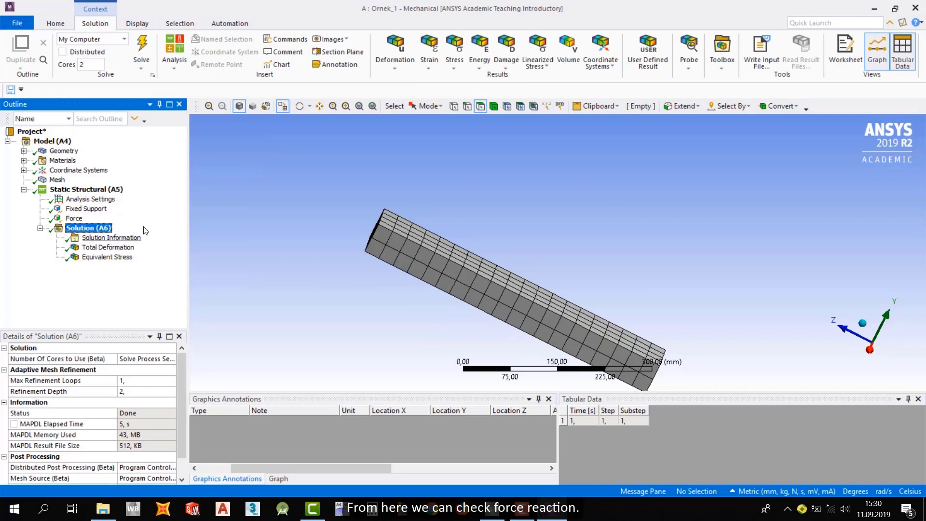
left_click(692, 67)
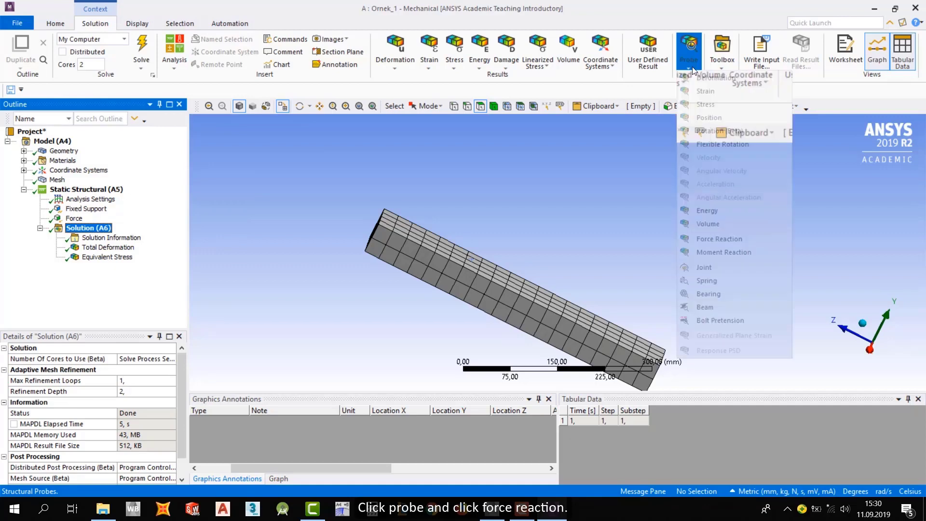
left_click(726, 239)
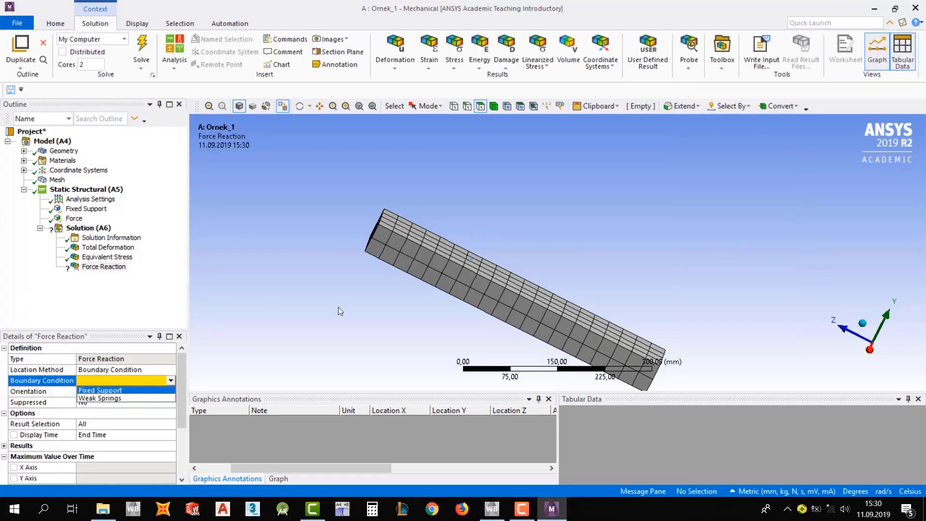
middle_click_drag(637, 305, 700, 303)
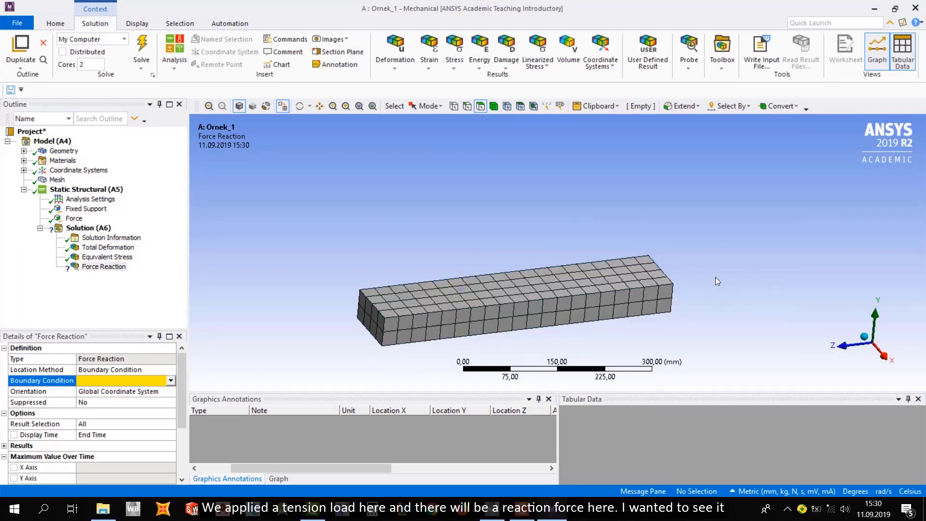
left_click(171, 380)
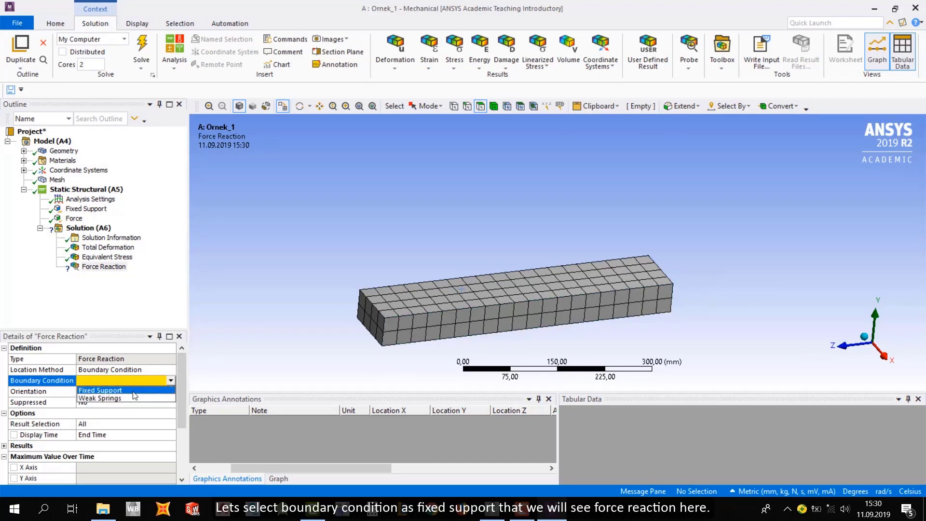
left_click(104, 389)
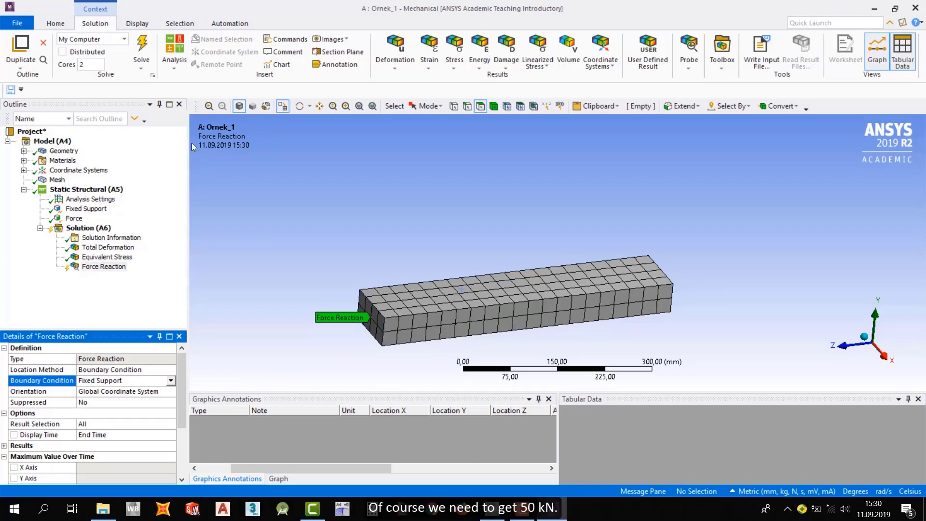
Solve and read the 50000 N Z and total reaction in Details.
left_click(143, 45)
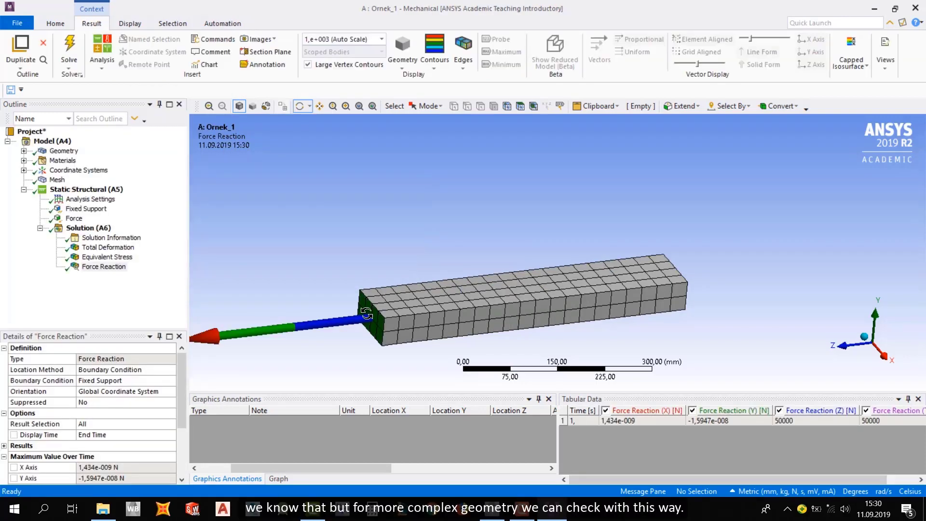
scroll(405, 313, "down", 4)
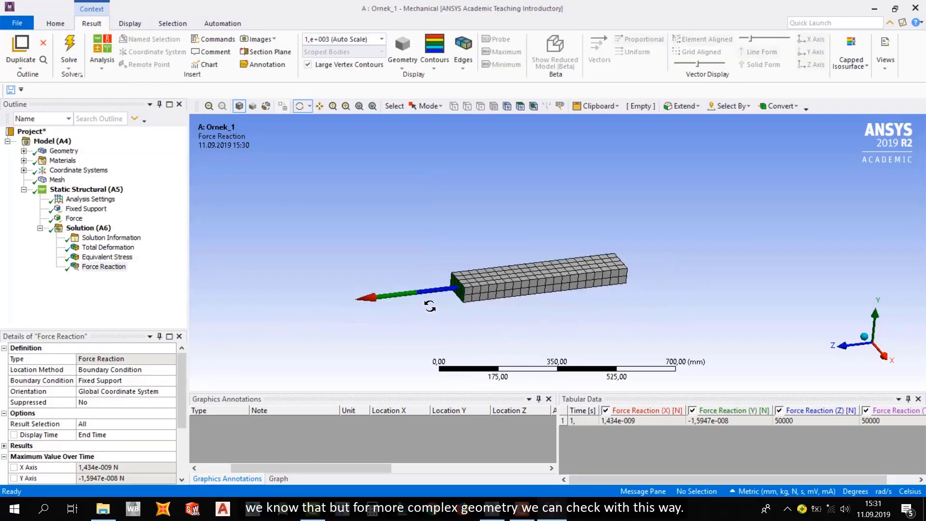
left_click_drag(495, 299, 504, 295)
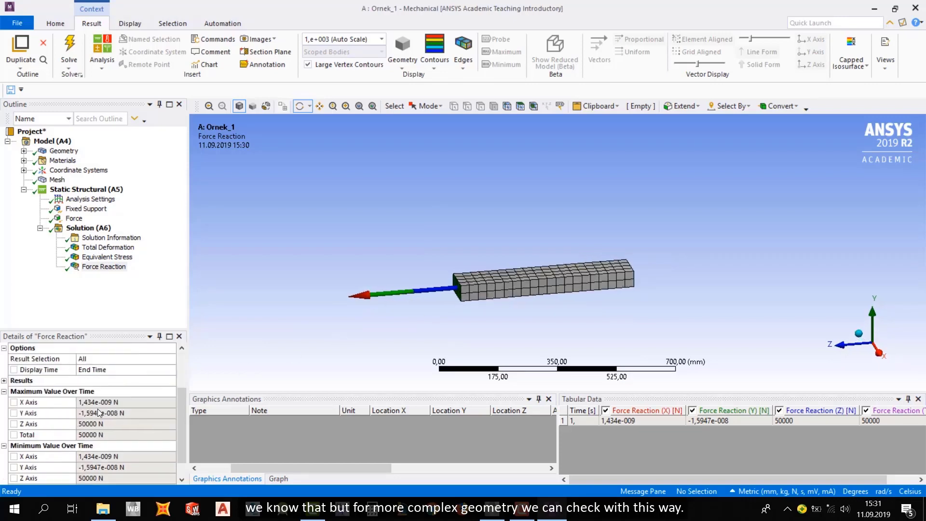
scroll(97, 409, "down", 2)
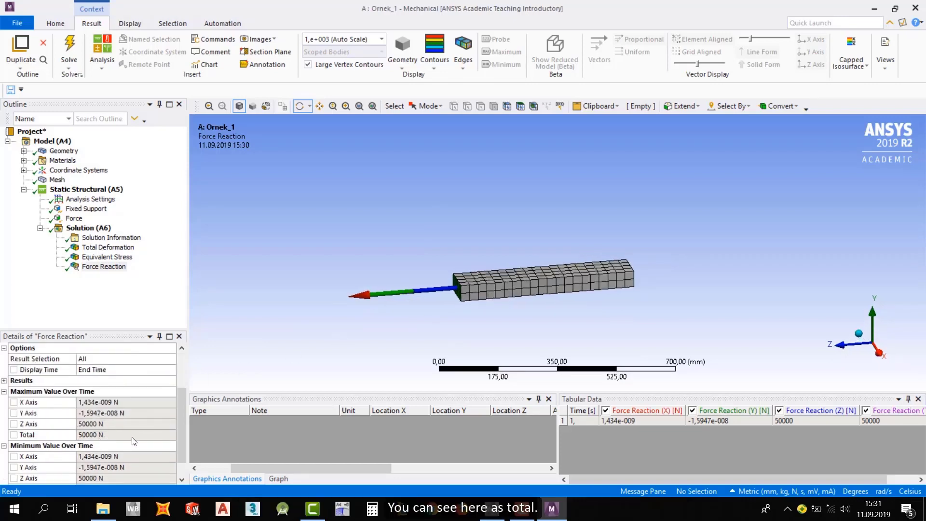
left_click(103, 229)
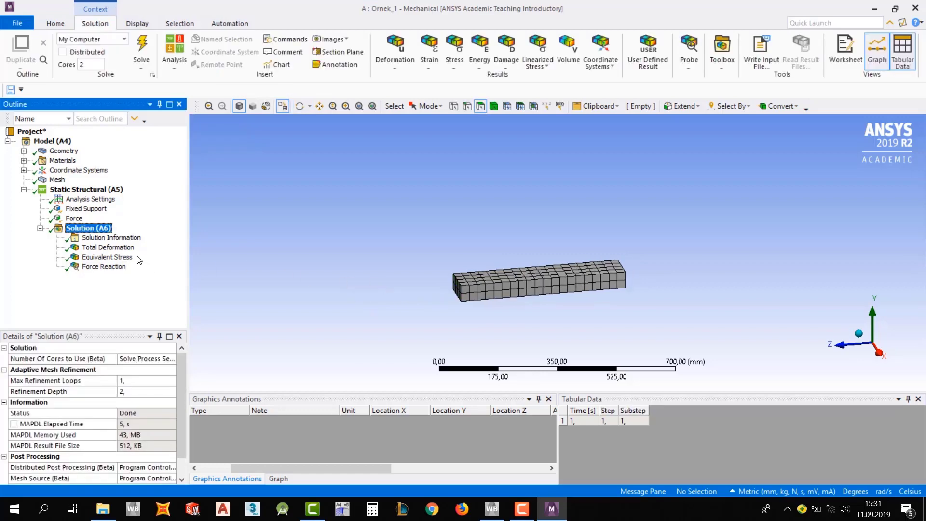
Show Equivalent Stress and re-dock the Graph panel across the bottom.
left_click(121, 257)
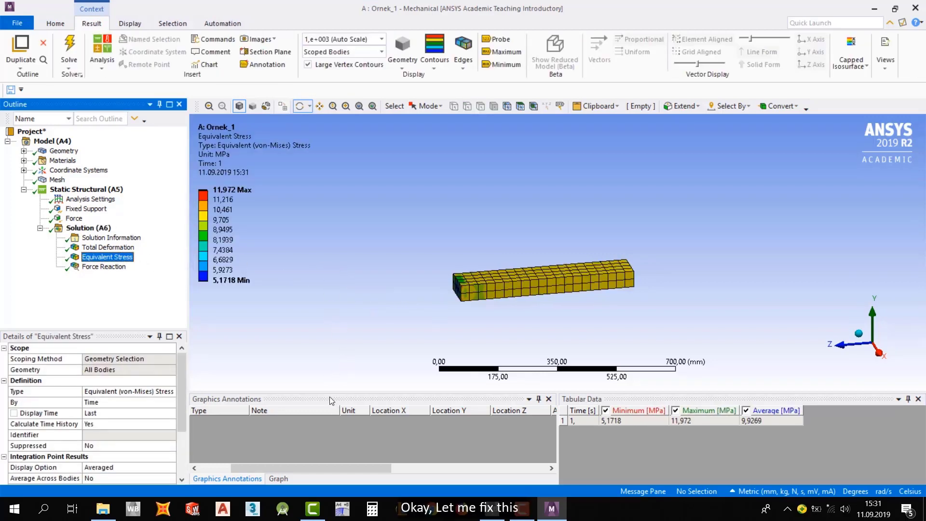
mouse_move(331, 403)
left_mouse_down()
mouse_move(435, 424)
mouse_move(427, 466)
mouse_move(425, 455)
left_mouse_up()
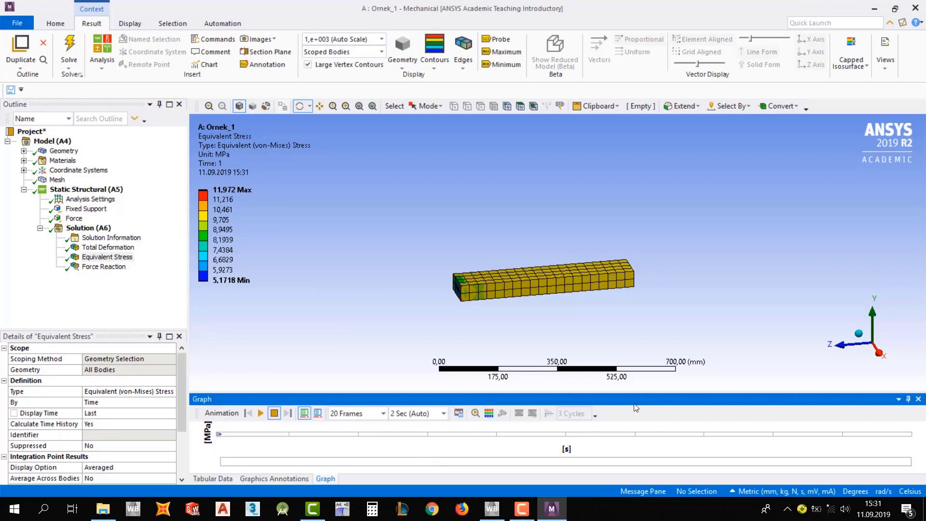
left_click_drag(623, 398, 532, 400)
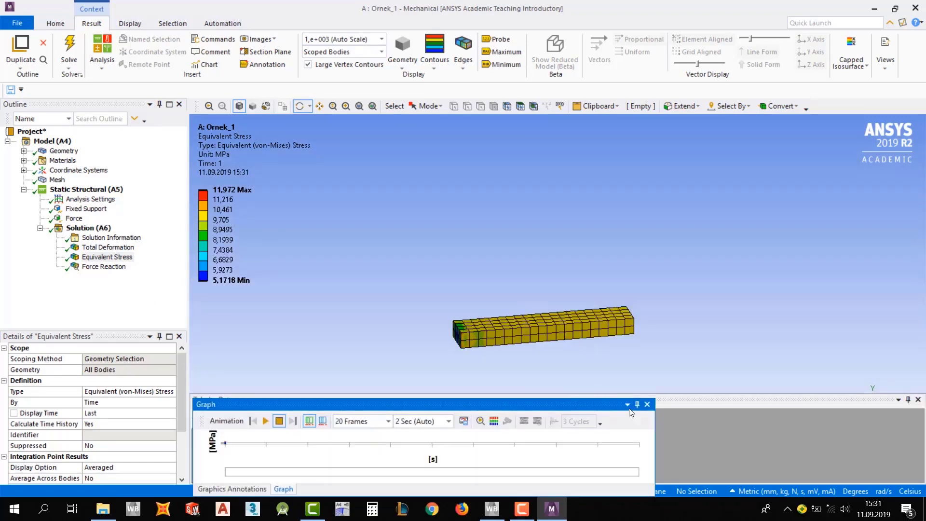
left_click_drag(630, 411, 592, 405)
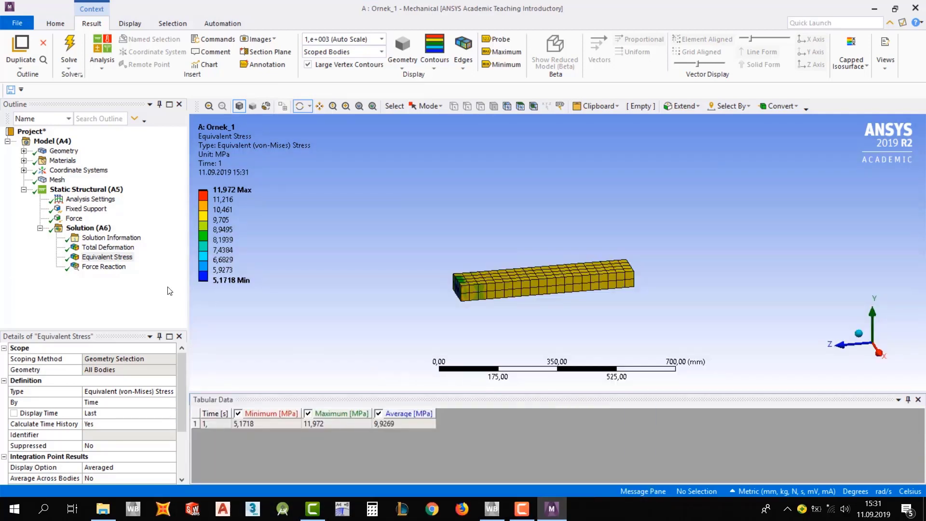
left_click(99, 238)
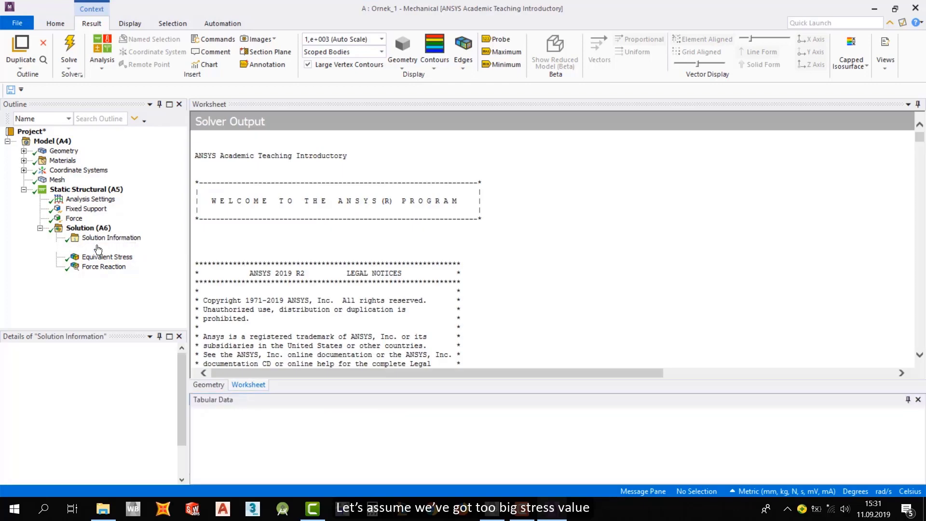
Check Total Deformation and Equivalent Stress (max 11,972 MPa), then minimize Mechanical.
left_click(98, 247)
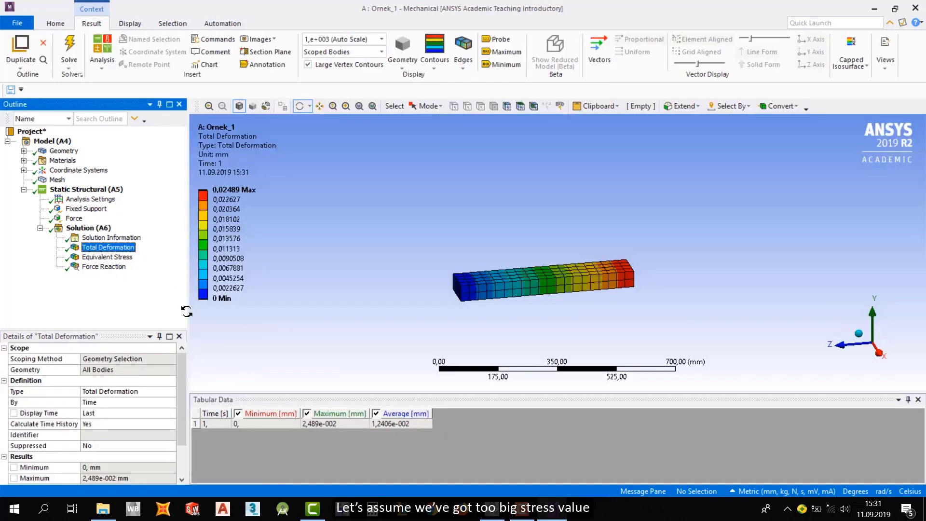
left_click(114, 257)
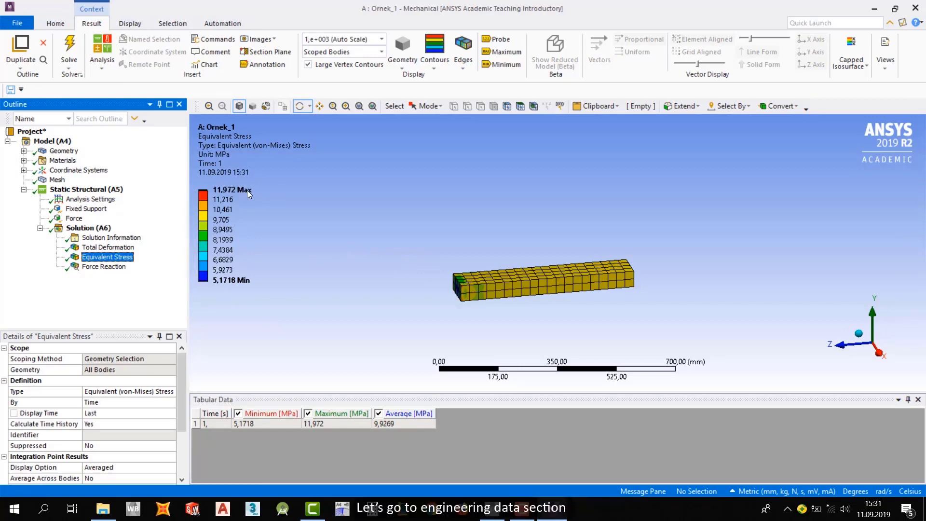
left_click(873, 9)
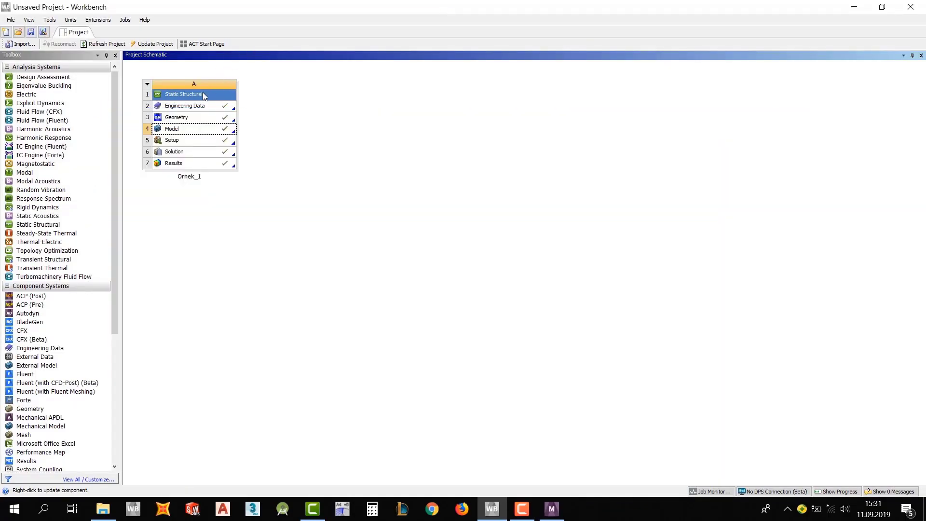
Open Engineering Data and change Tensile Yield Strength's unit to MPa.
double_click(187, 105)
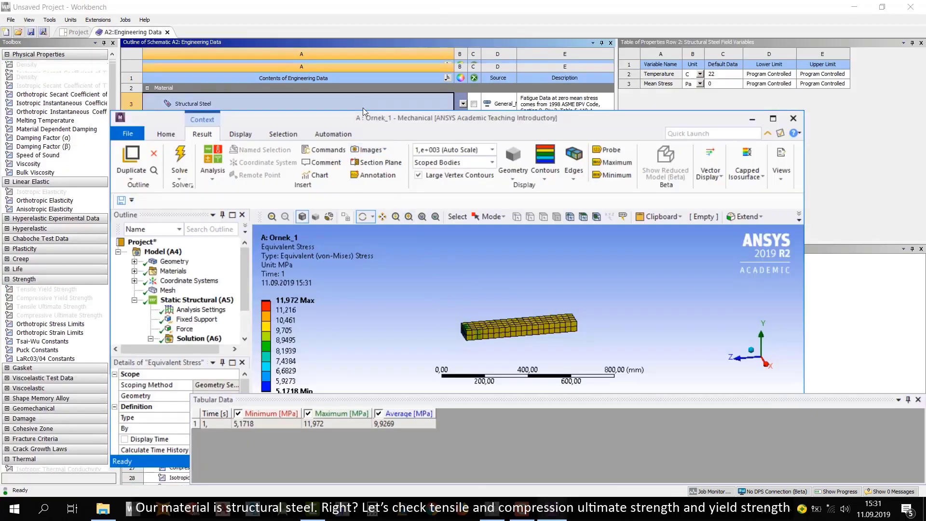
left_click(410, 5)
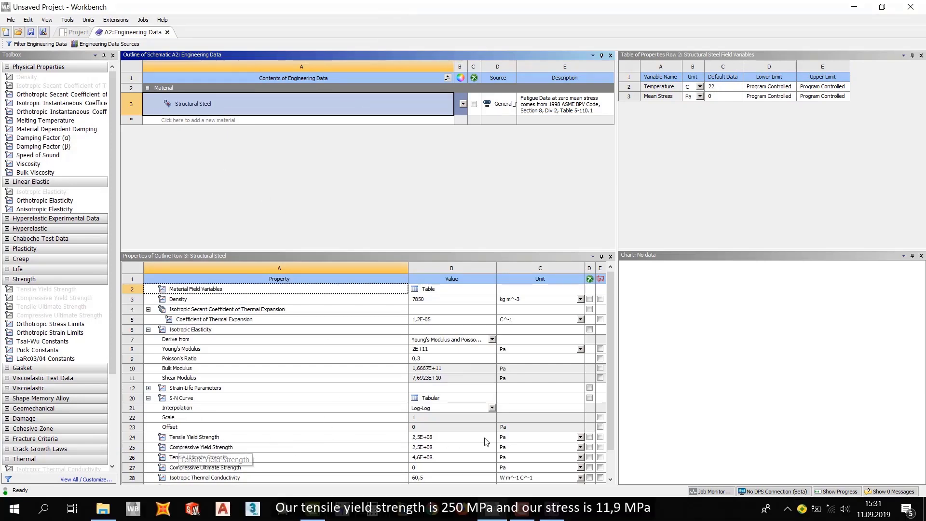
left_click(508, 440)
left_click(511, 388)
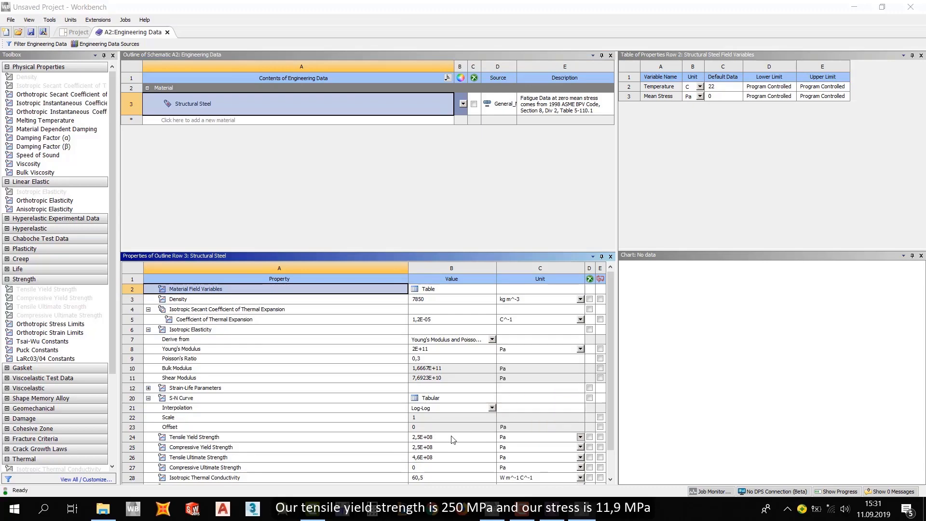
Enter 250 MPa as Tensile Yield Strength and return to the Mechanical results.
double_click(426, 437)
type("250")
key("alt+Tab")
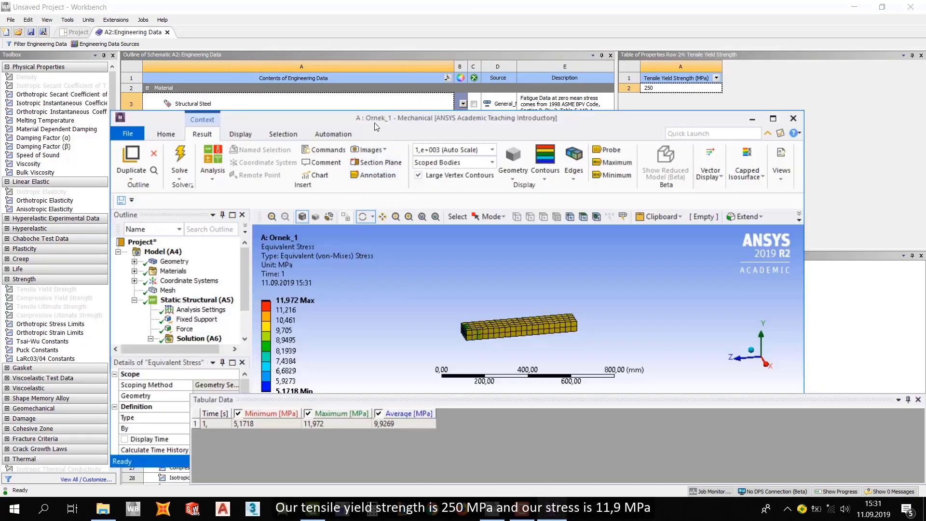
double_click(376, 126)
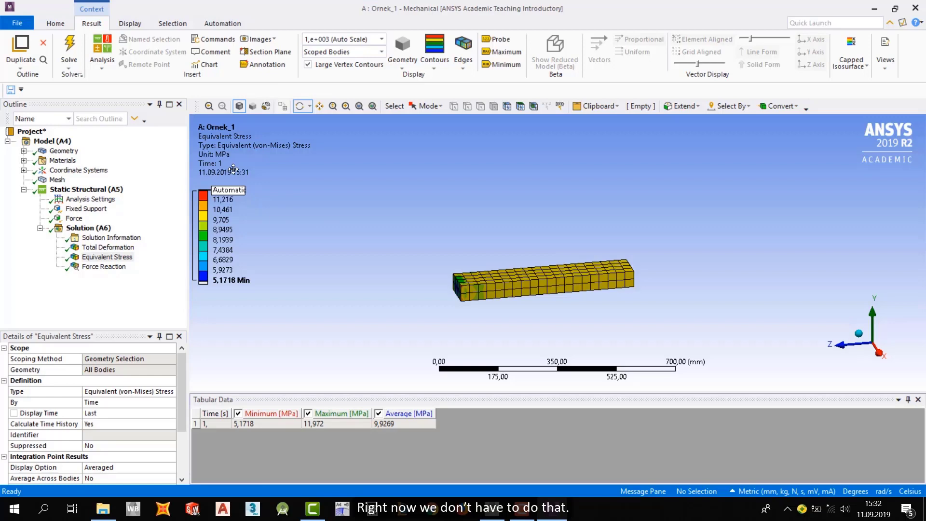
Orbit the beam to view the 5.1718–11.972 MPa stress contour from another angle.
left_click_drag(462, 263, 566, 288)
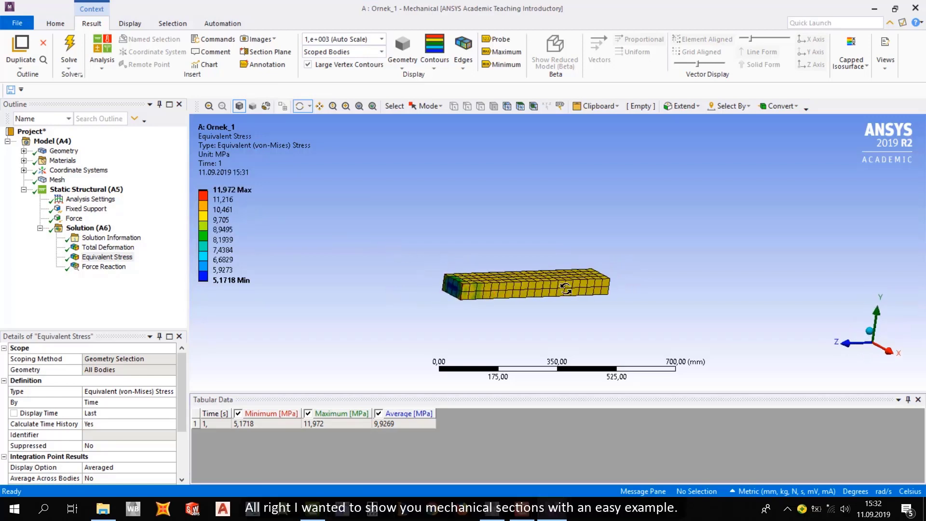